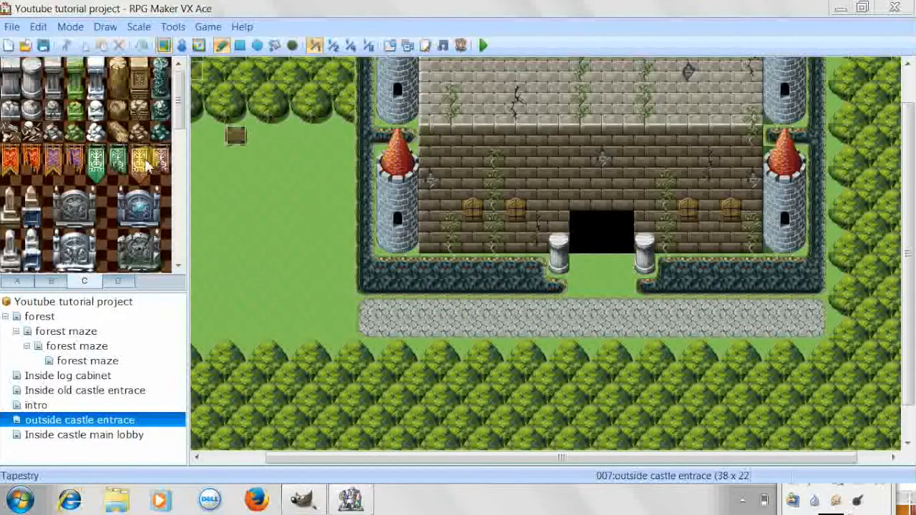
Step: Show the map tileset's A tiles, then check the selected wooden door in the Outside_A5 image in GIMP
click(23, 282)
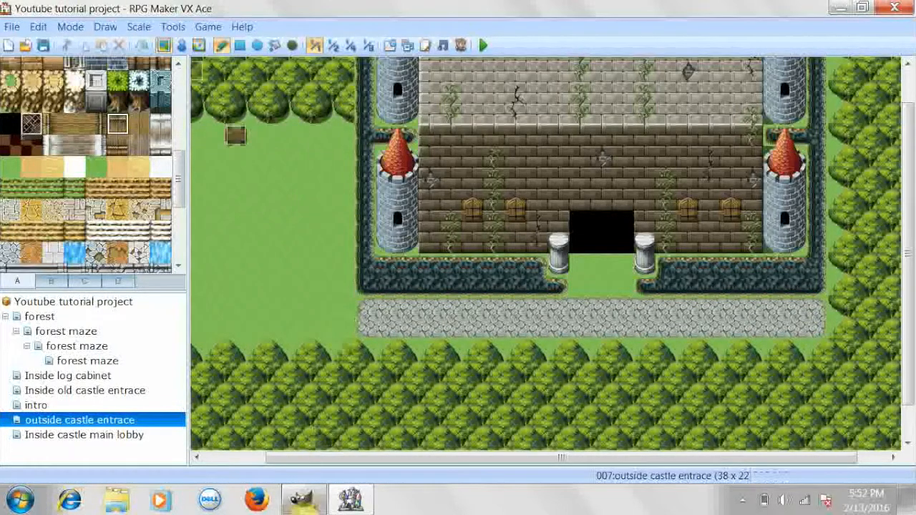
click(302, 501)
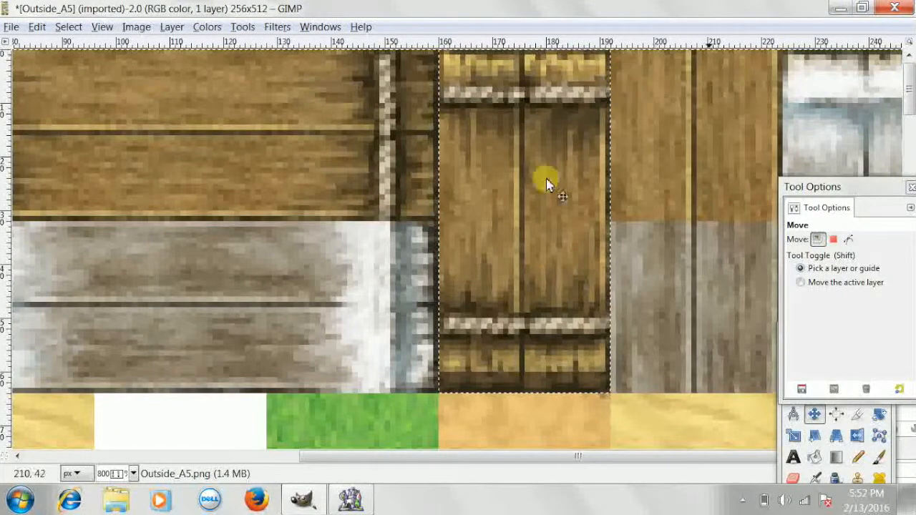
click(844, 8)
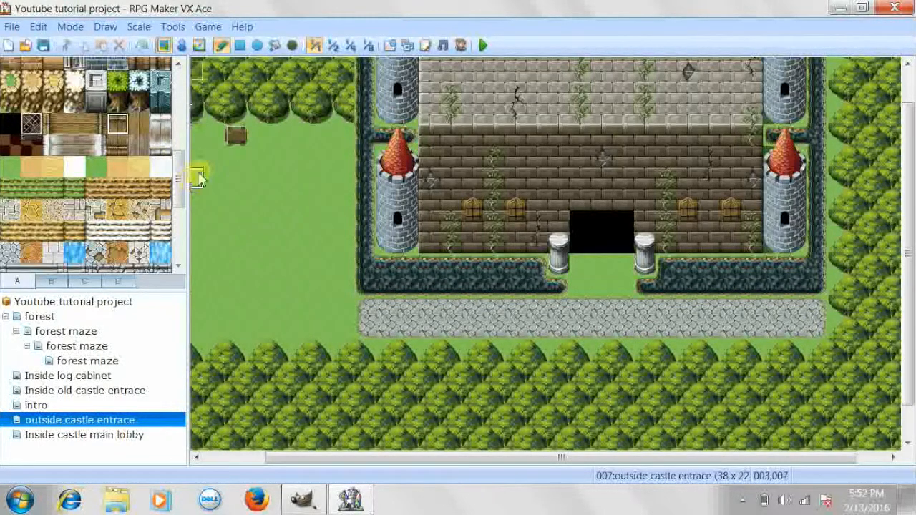
Step: Preview the Outside_B and Outside_A5 tileset graphics in RPG Maker's Resource Manager
click(411, 46)
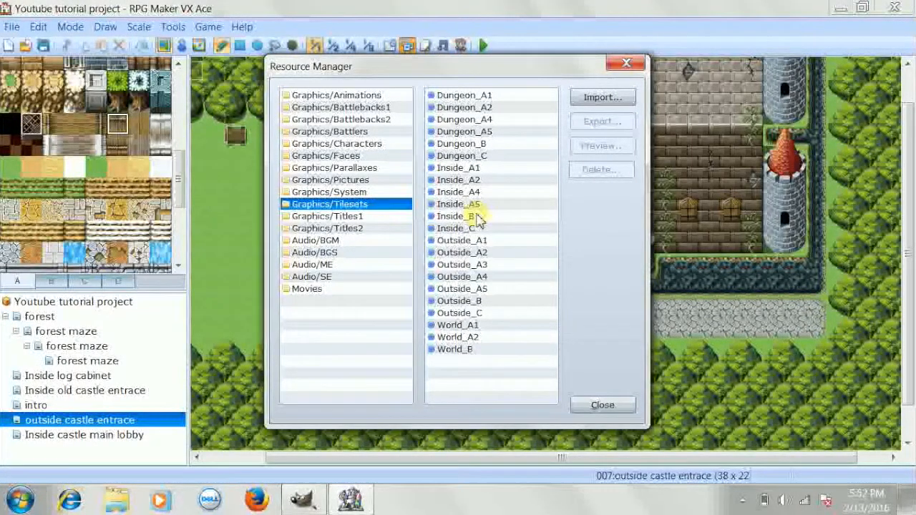
click(500, 301)
click(624, 150)
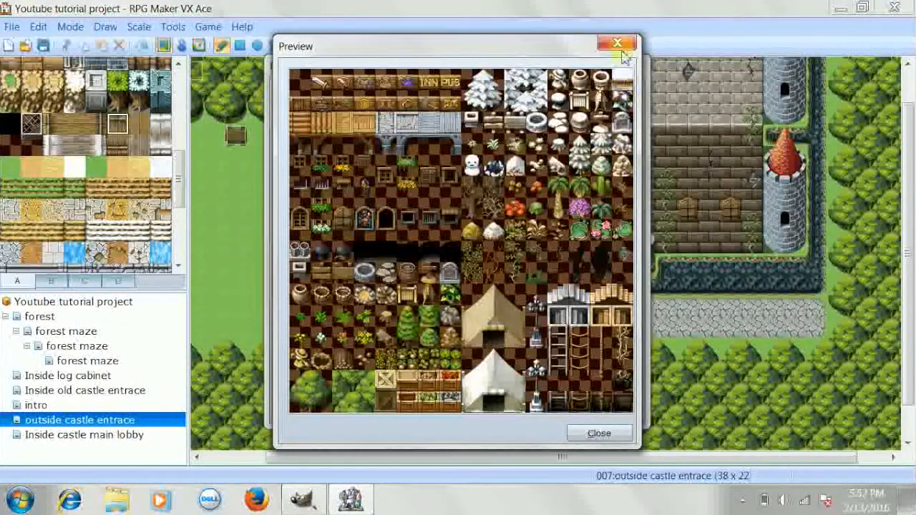
click(621, 49)
click(520, 289)
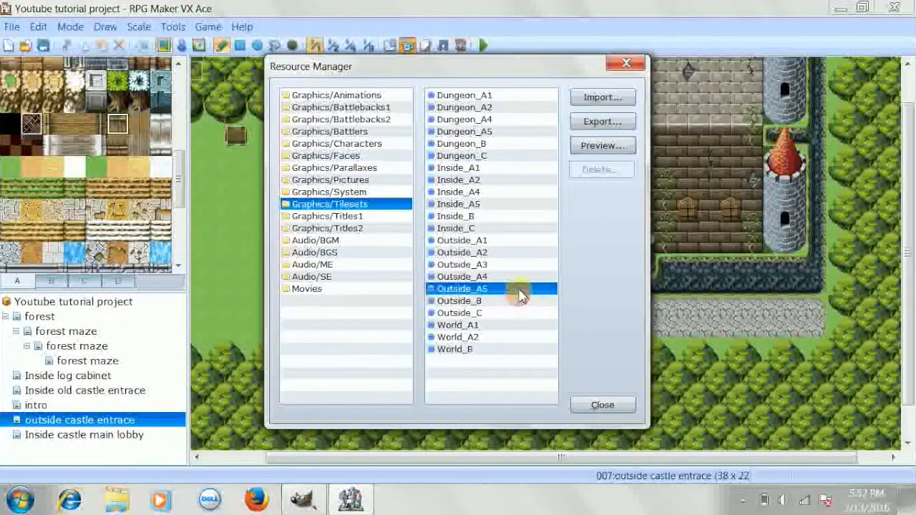
click(614, 144)
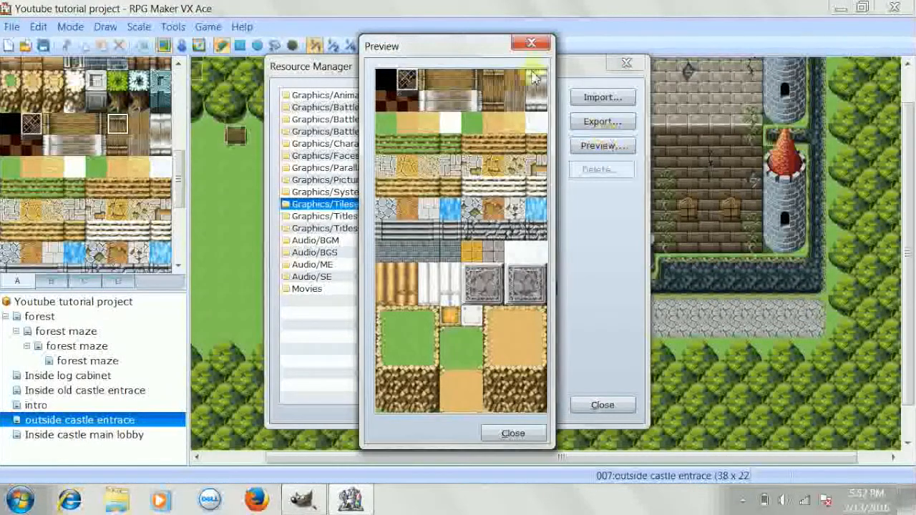
click(537, 47)
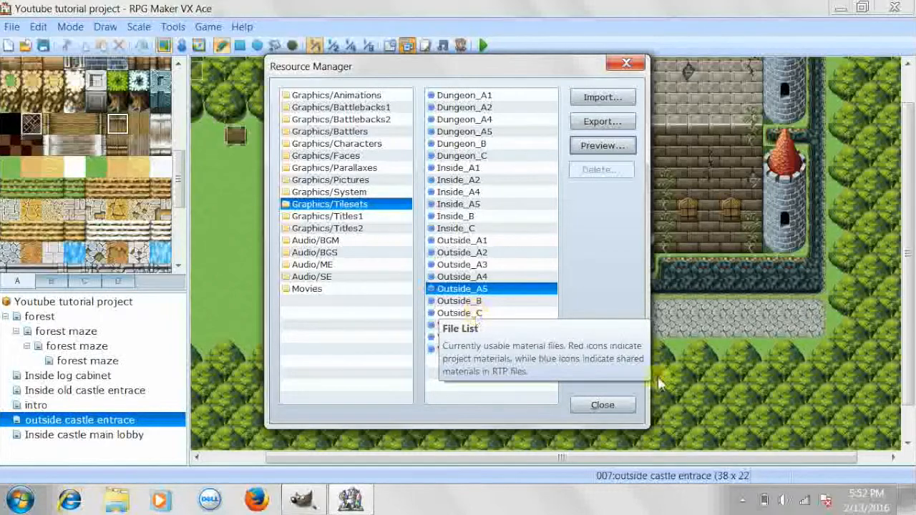
click(624, 406)
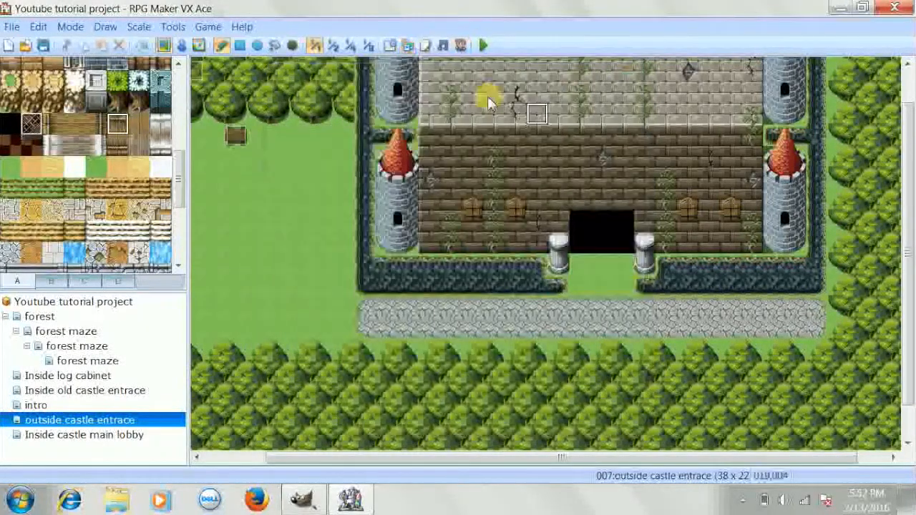
Step: Locate the Outside_A5 tileset in the Resource Manager, then switch to its image in GIMP
click(424, 47)
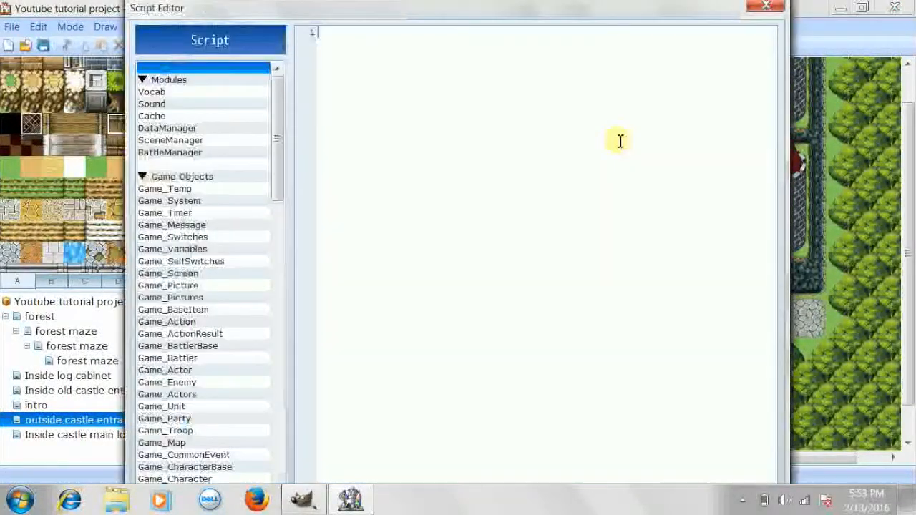
click(766, 8)
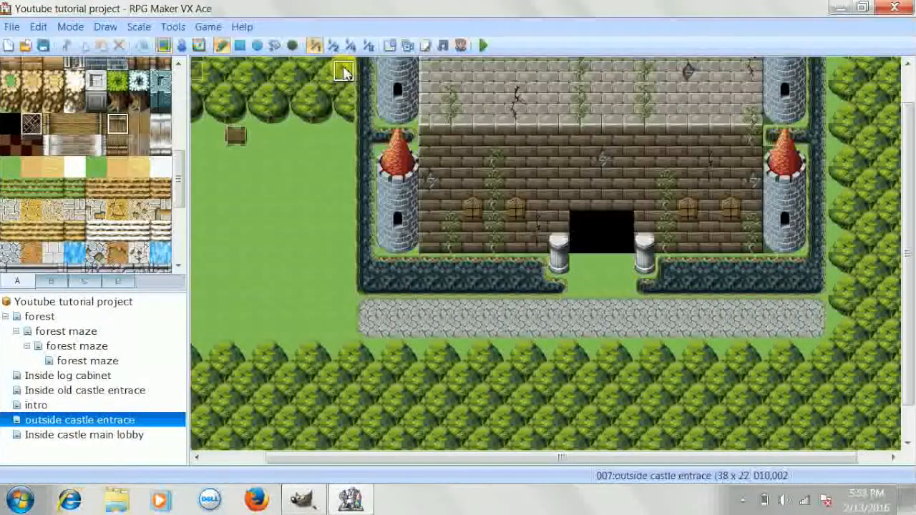
click(407, 46)
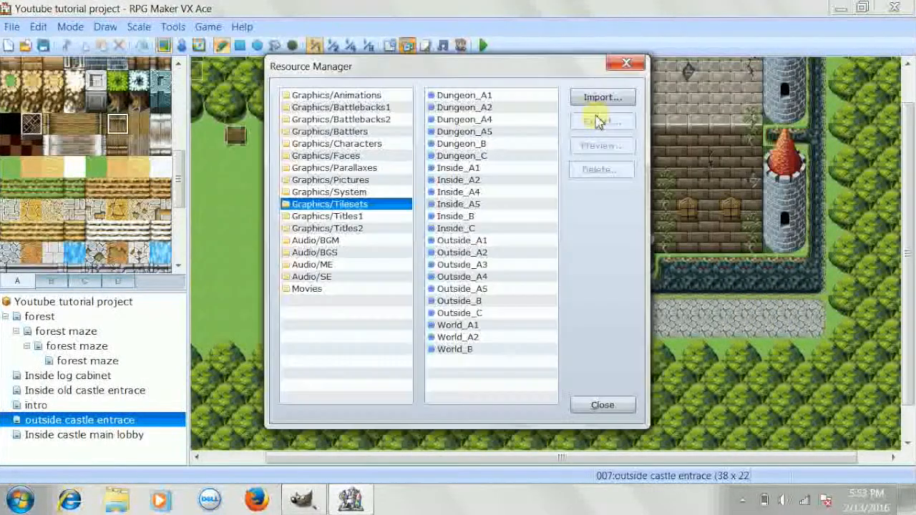
click(464, 289)
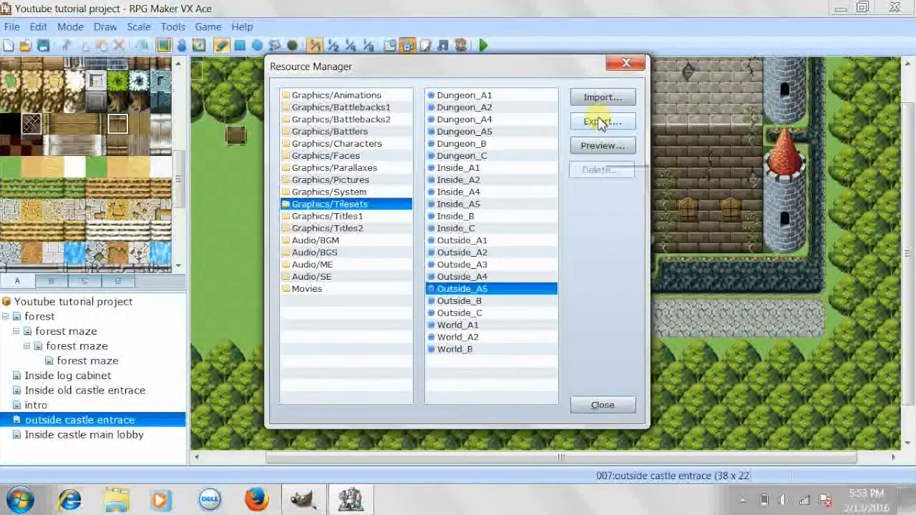
click(626, 63)
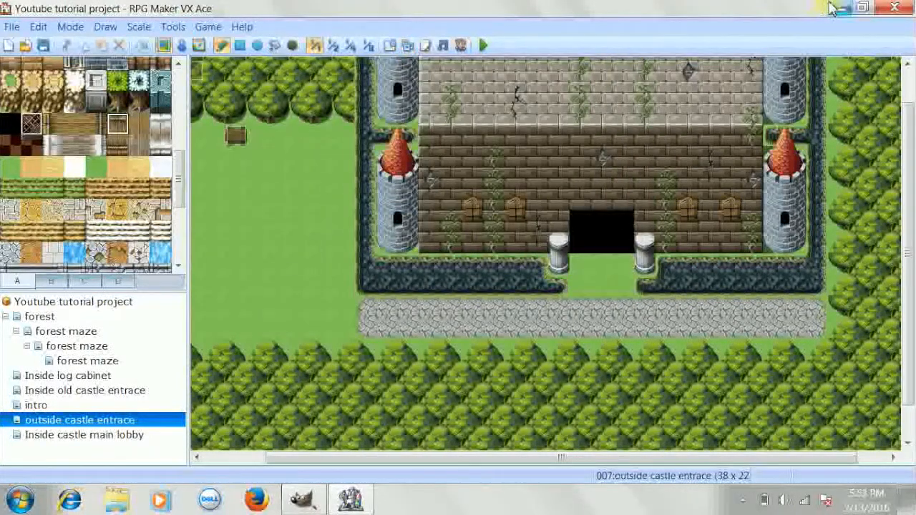
click(303, 499)
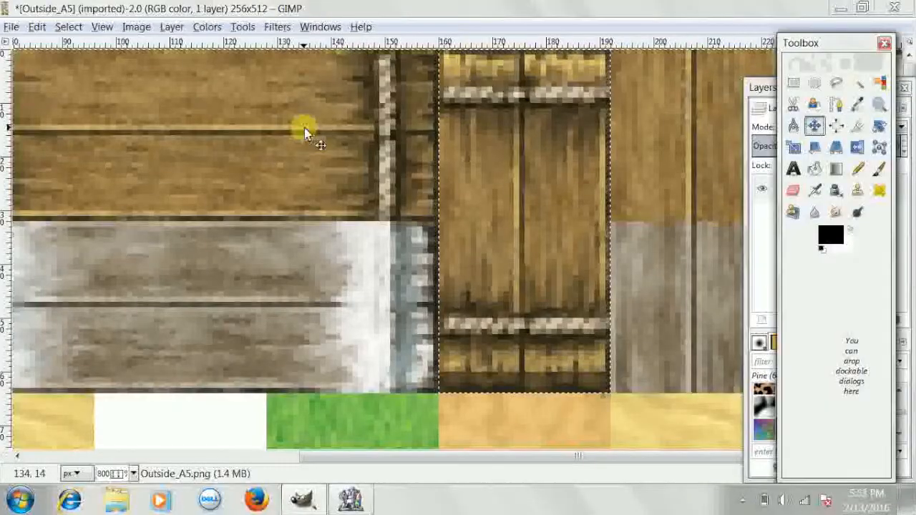
click(10, 27)
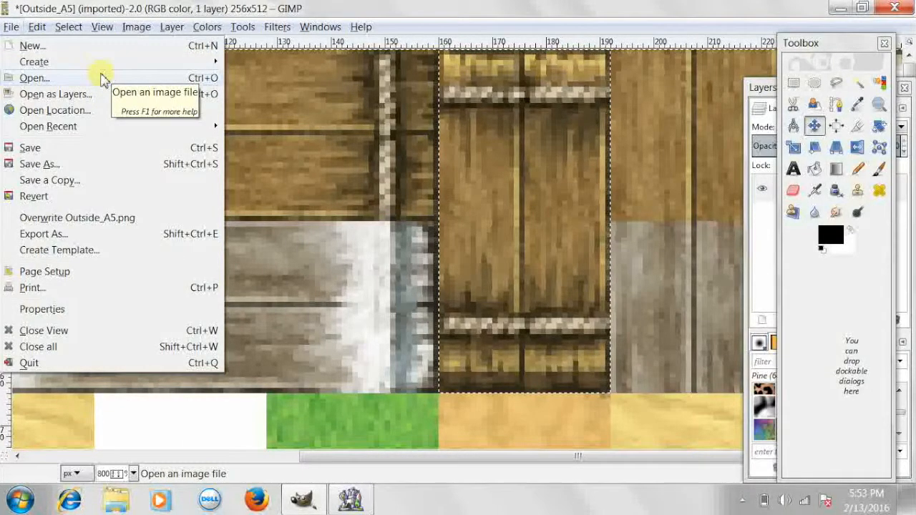
click(277, 27)
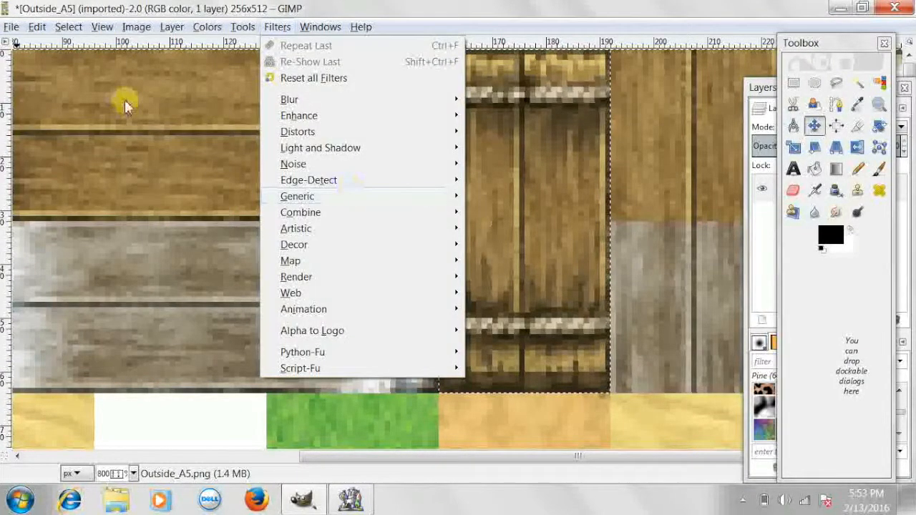
click(11, 26)
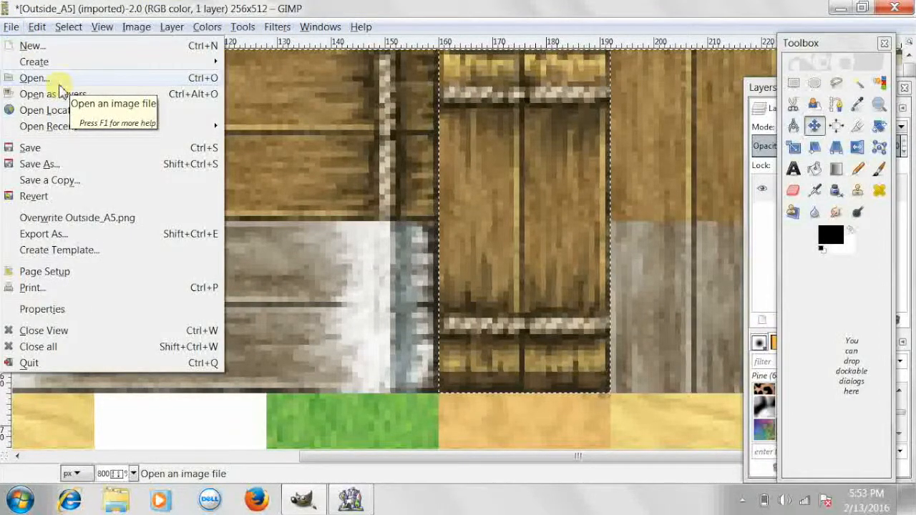
click(230, 6)
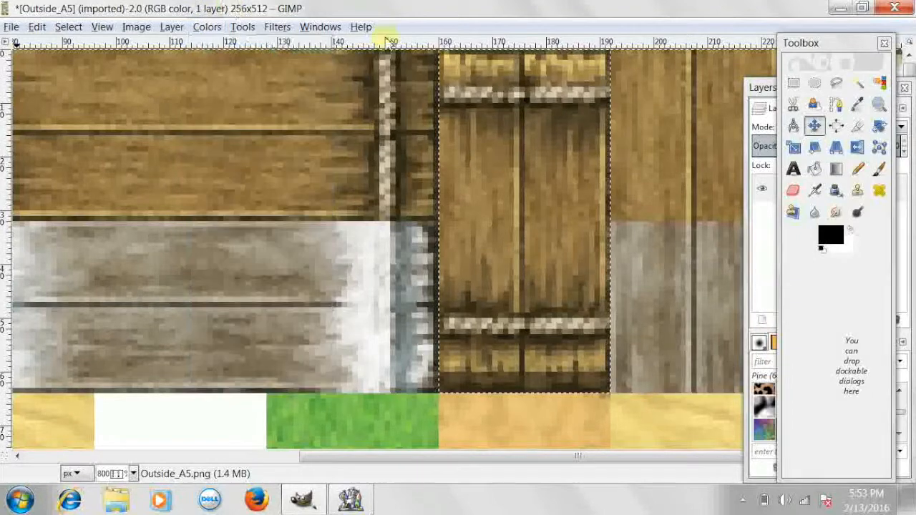
click(105, 28)
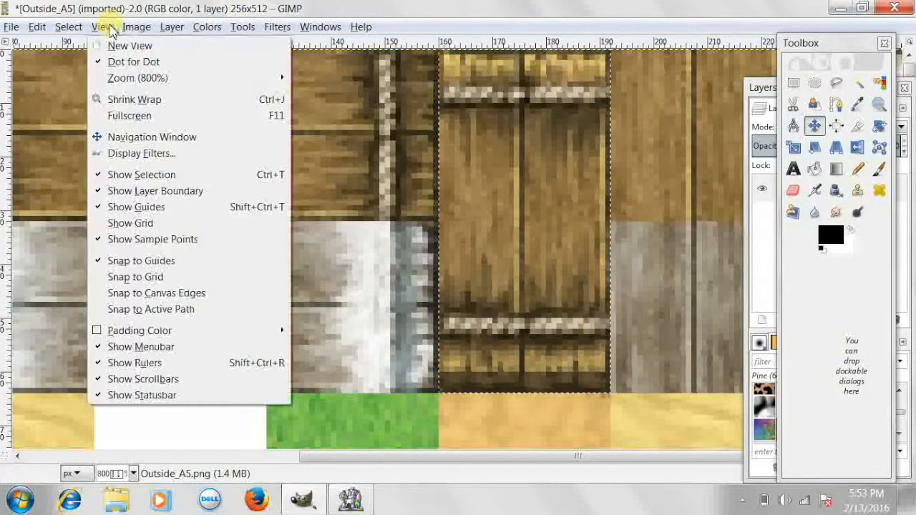
click(325, 13)
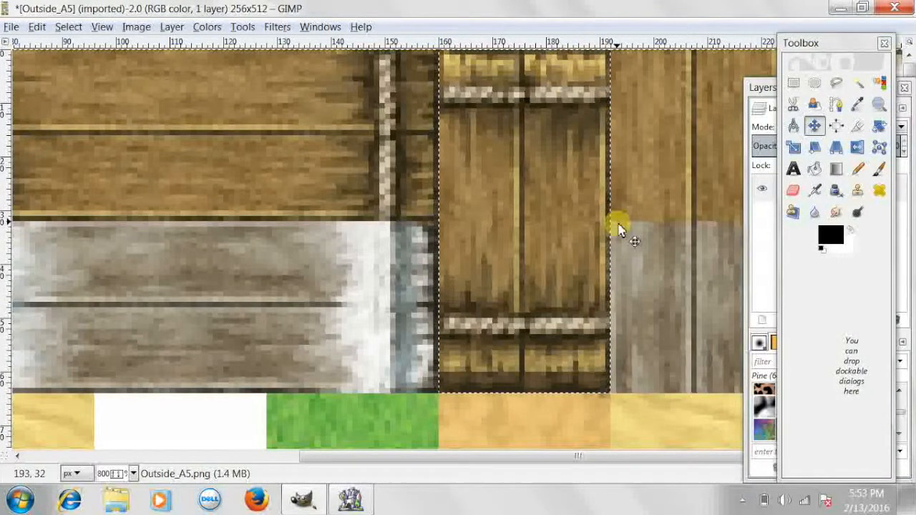
Step: Copy the visible pixels of the selected wooden door in the Outside_A5 image
click(37, 27)
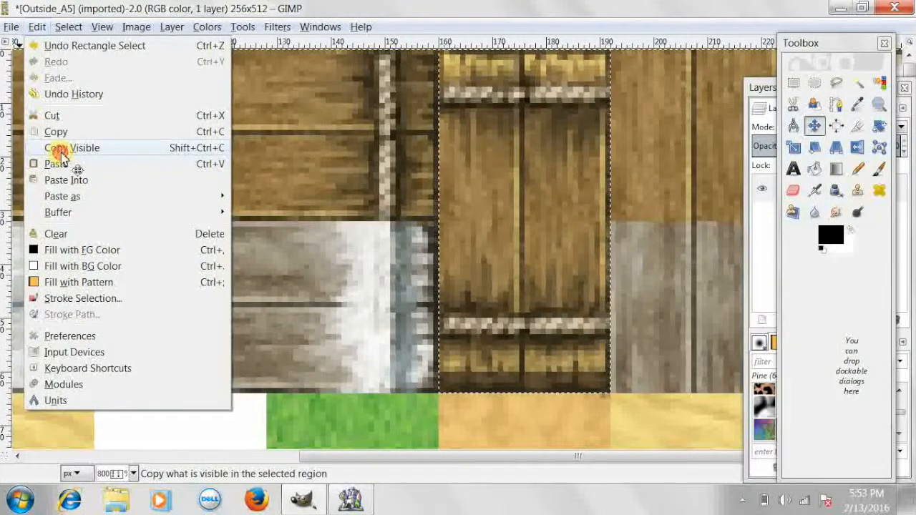
click(62, 147)
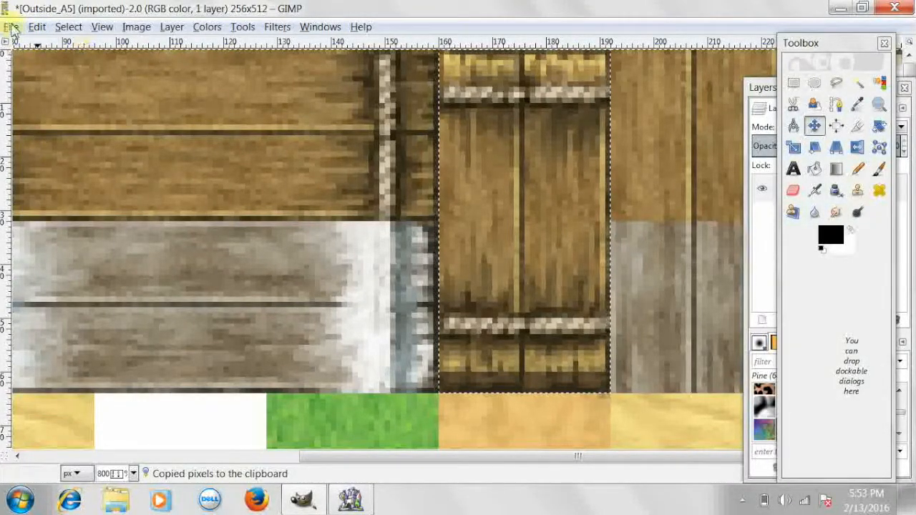
Step: Create a new image 96 px wide and 256 px high and maximize its window
click(7, 27)
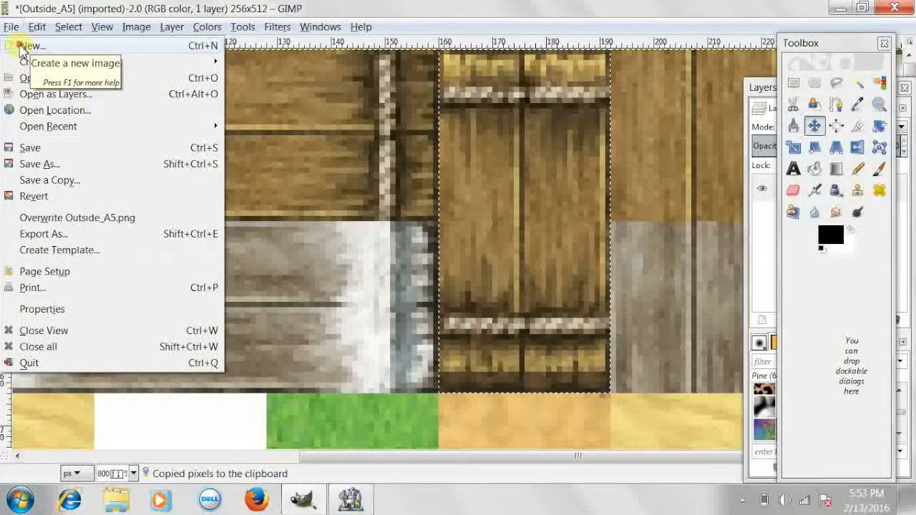
click(21, 47)
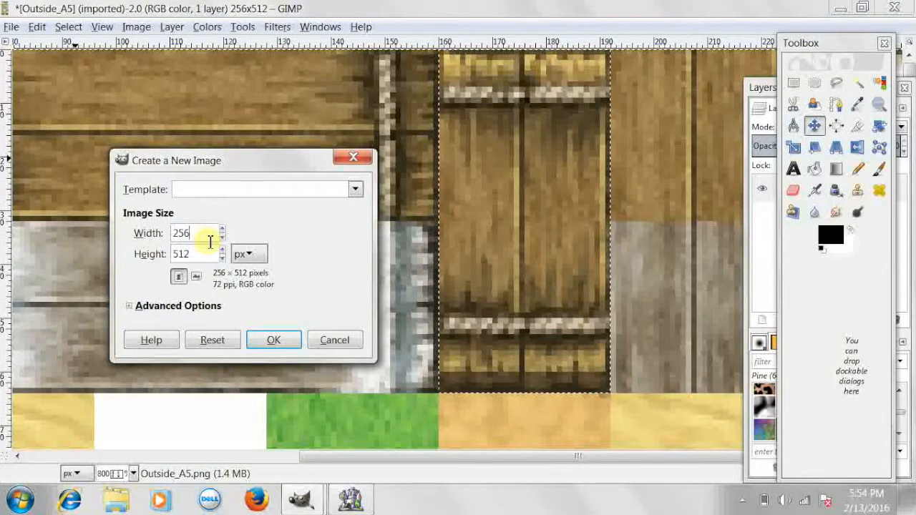
key(BackSpace)
key(BackSpace)
key(BackSpace)
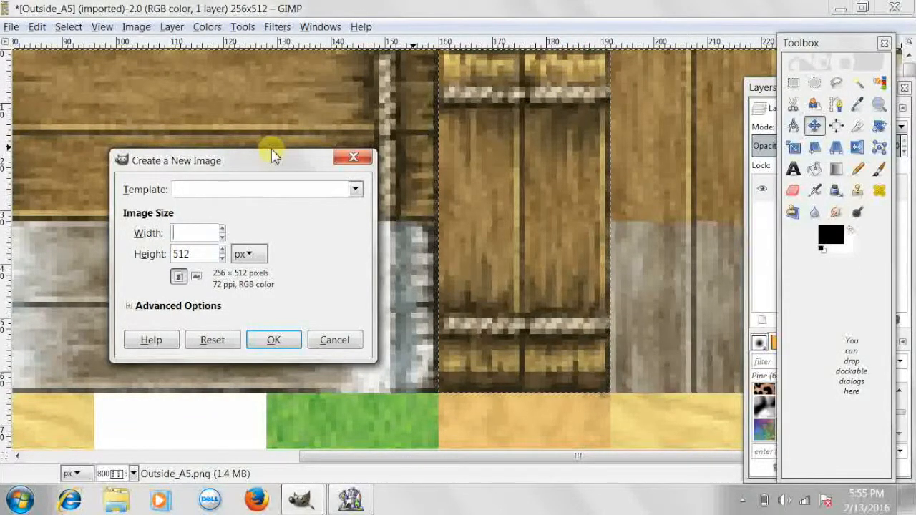
text(96)
double_click(211, 257)
key(BackSpace)
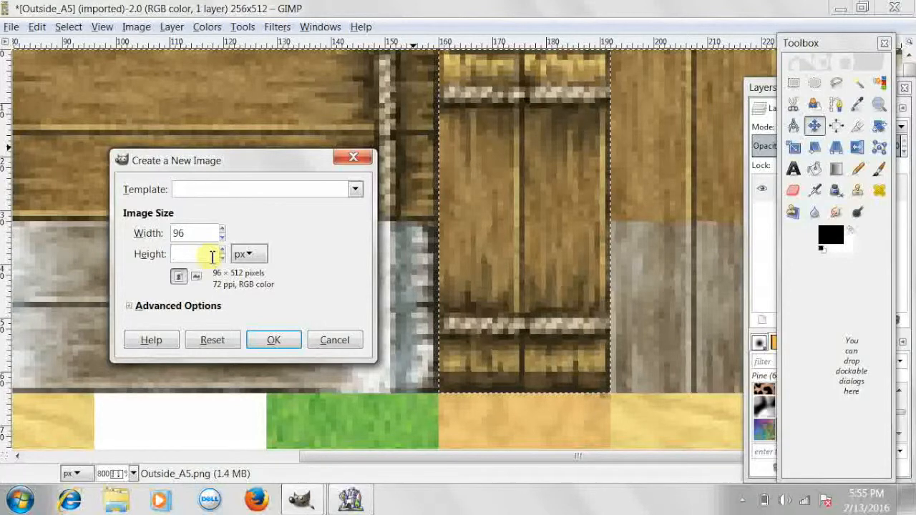
text(256)
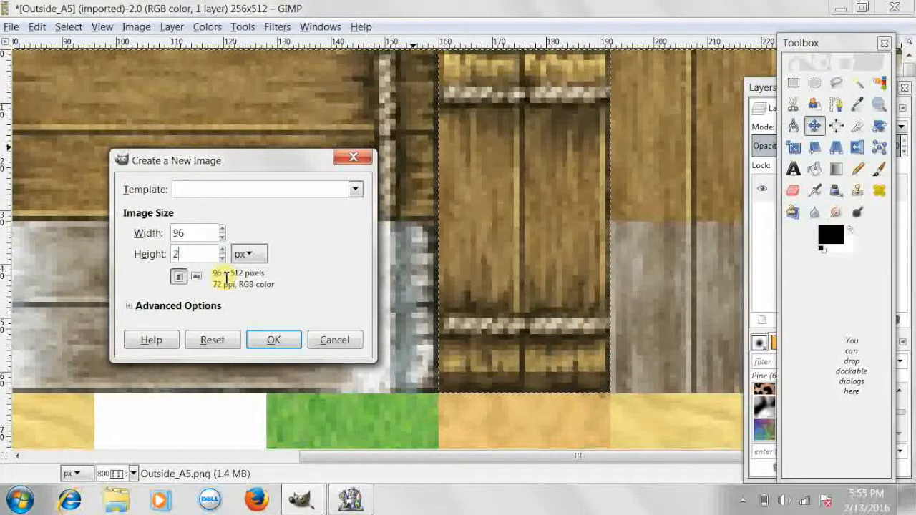
click(273, 340)
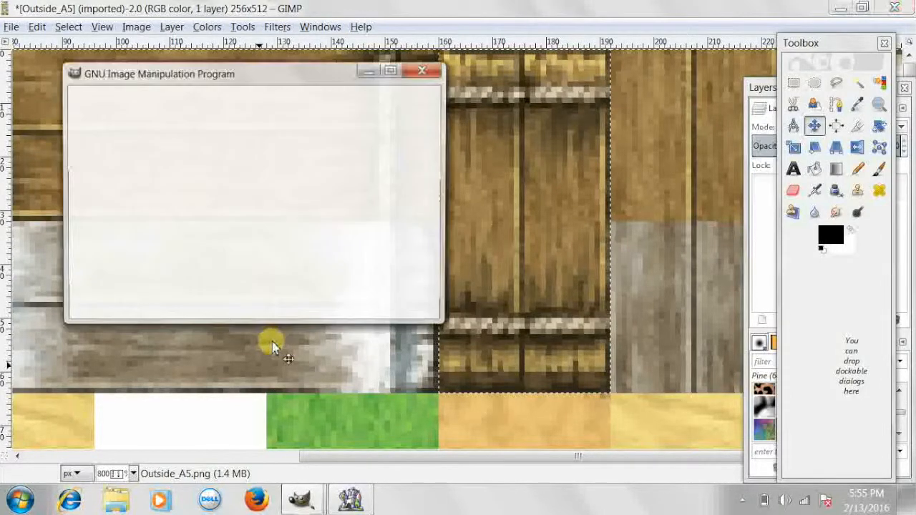
click(392, 69)
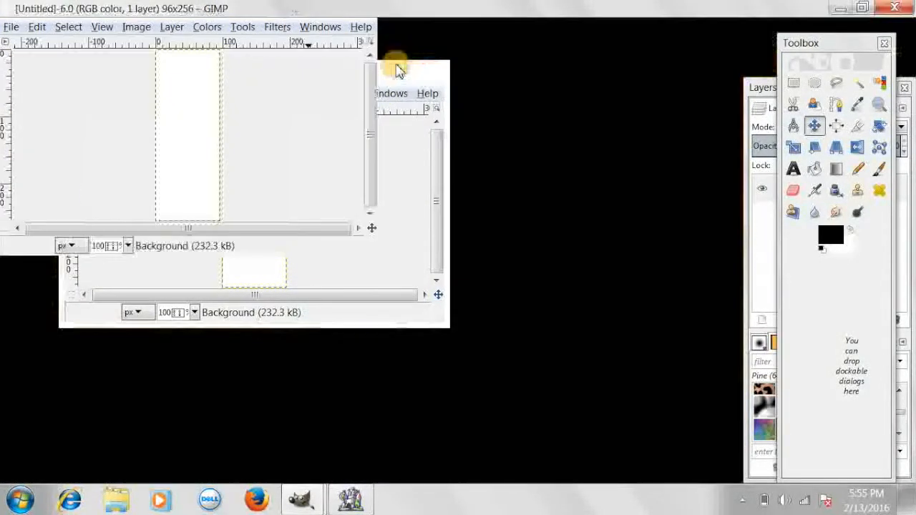
Step: Paste the copied wooden door into the new image as a new layer three times
click(38, 28)
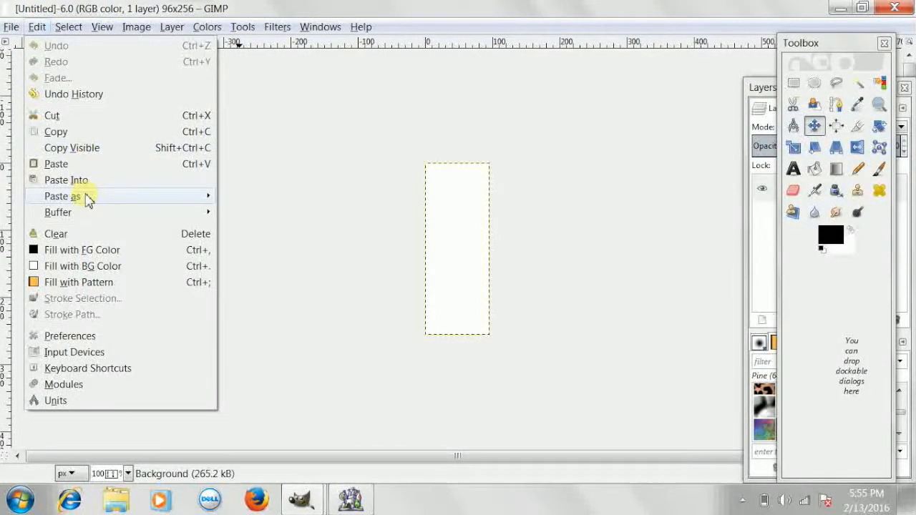
mouse_move(86, 199)
click(262, 213)
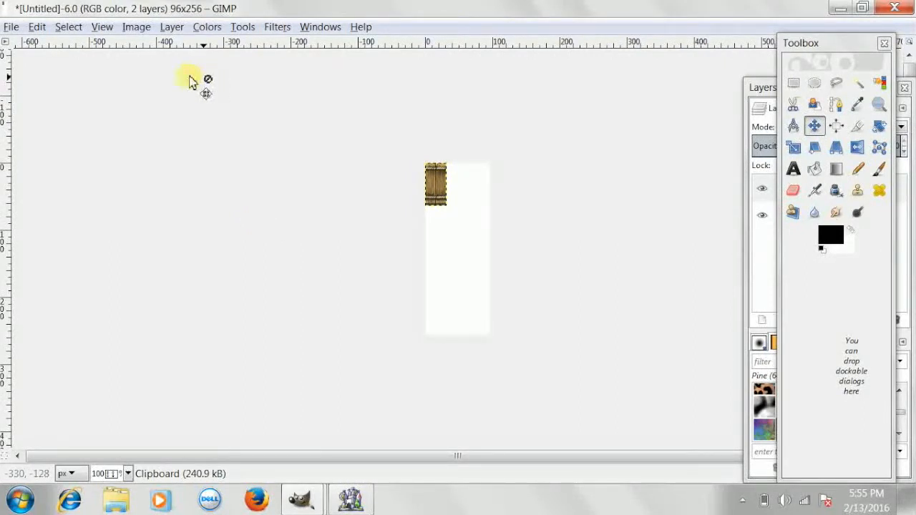
click(32, 27)
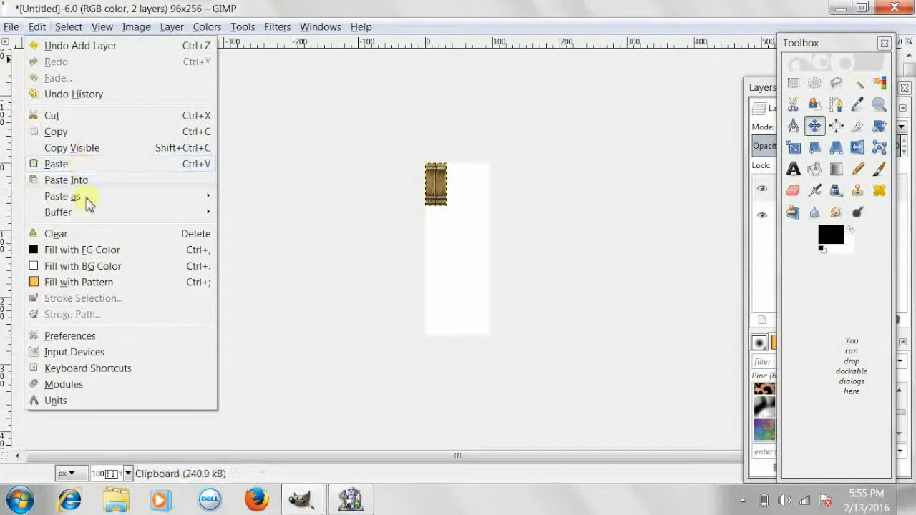
click(279, 218)
click(34, 27)
mouse_move(83, 199)
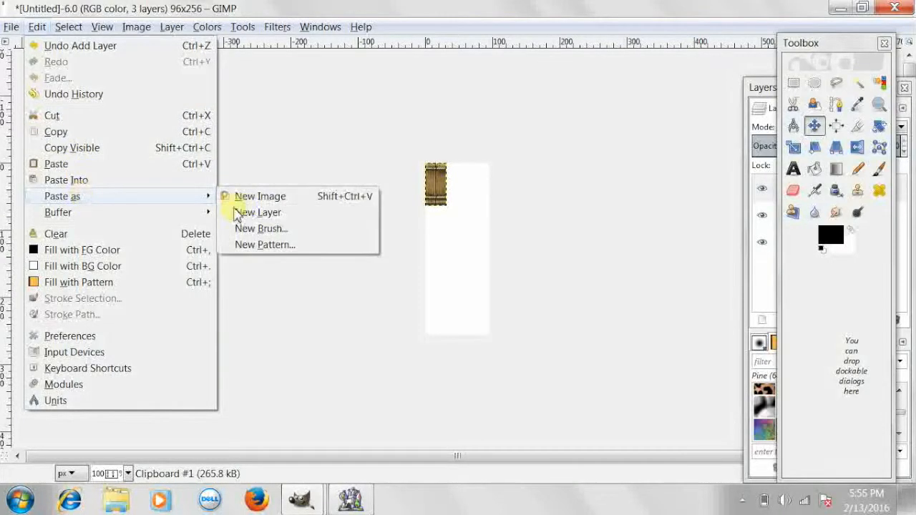
click(241, 211)
Step: Zoom the image to 800% and arrange the three door layers side by side along its top edge, starting at 0, 32 and 64 px
click(100, 26)
mouse_move(156, 78)
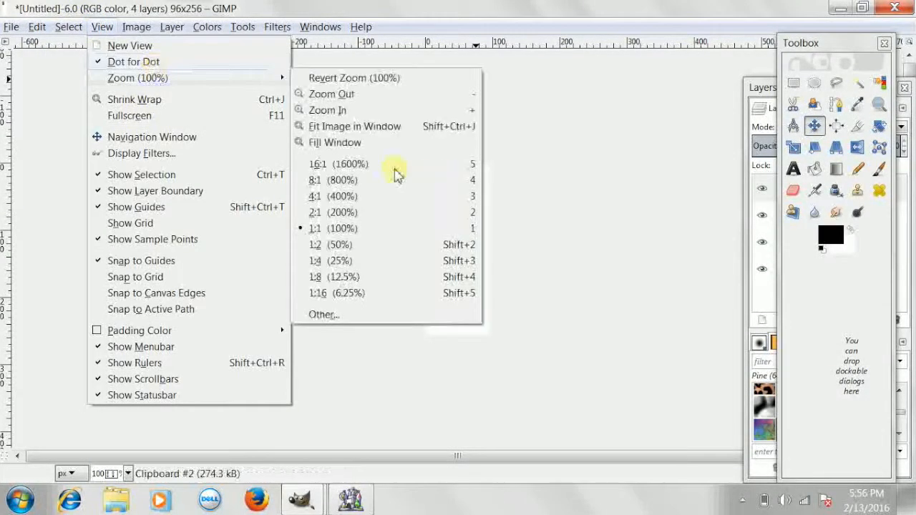
click(394, 178)
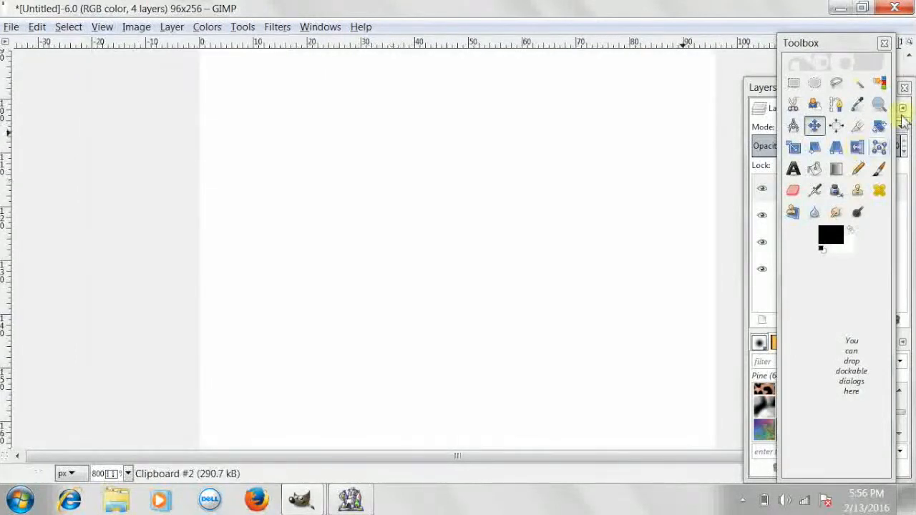
drag(759, 98, 711, 106)
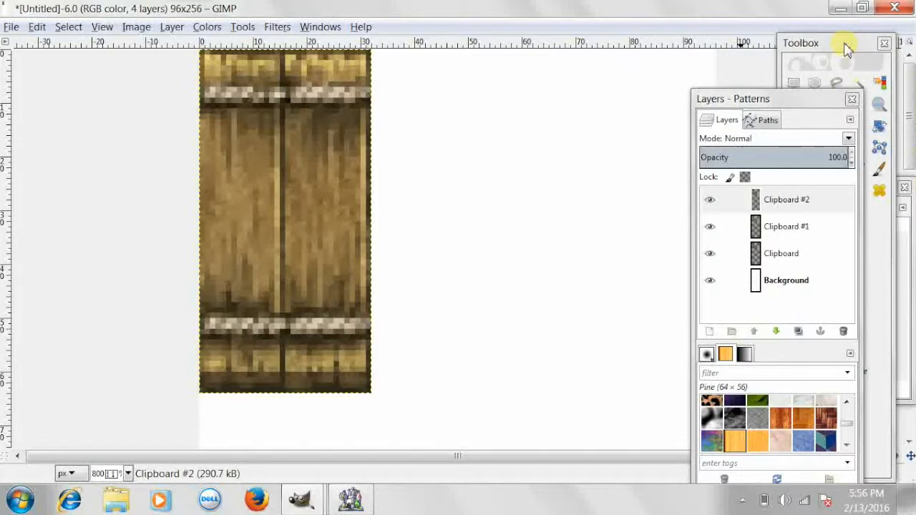
click(844, 46)
drag(308, 148, 482, 153)
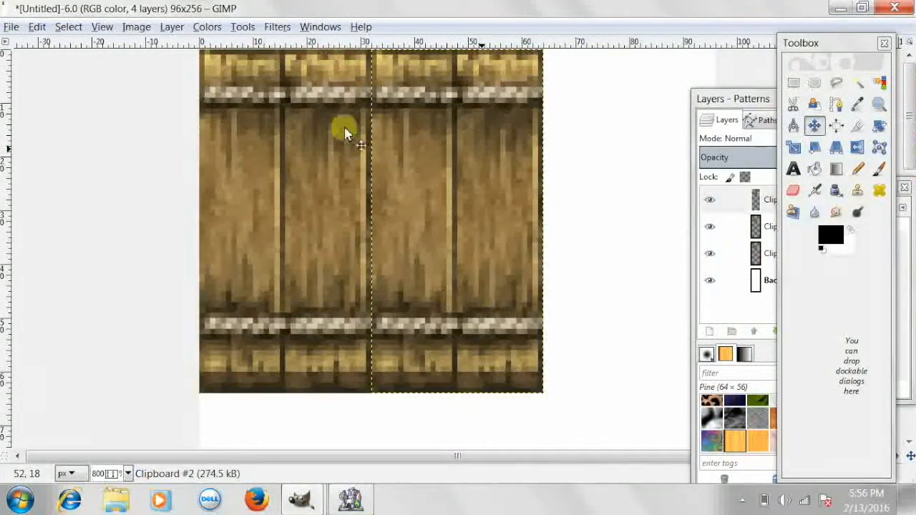
drag(332, 131, 677, 131)
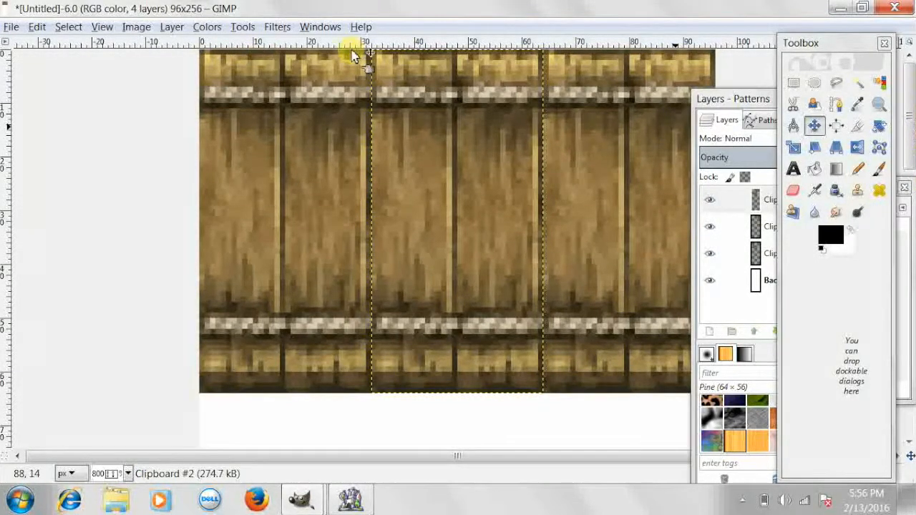
Step: Paste the copied wooden door as a new layer three more times
scroll(444, 214, down, 5)
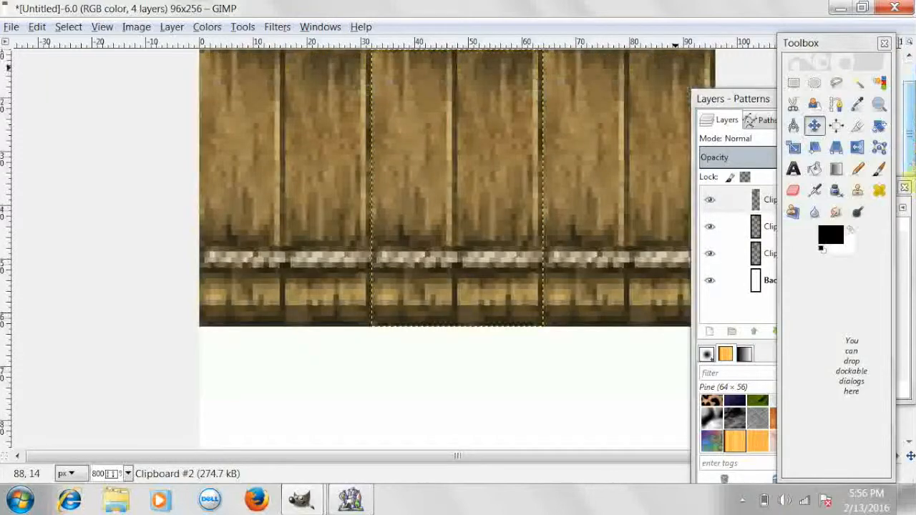
click(37, 26)
mouse_move(71, 196)
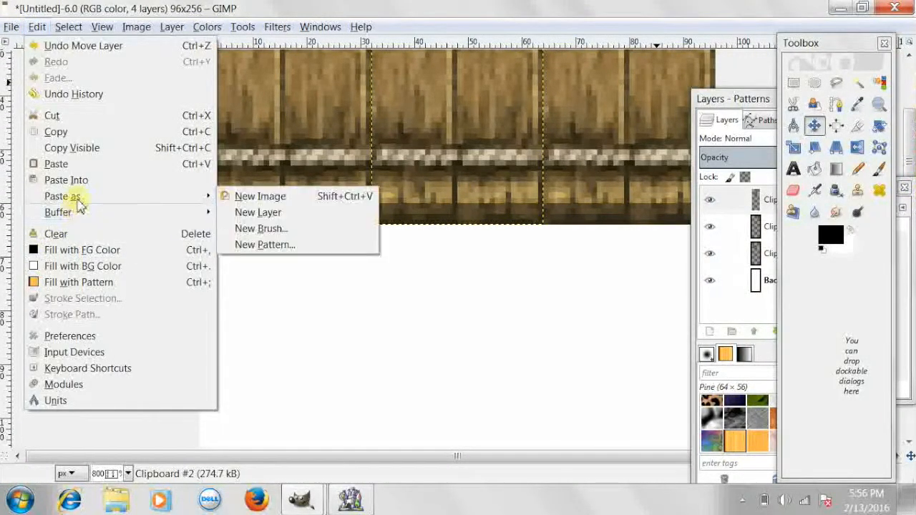
click(268, 213)
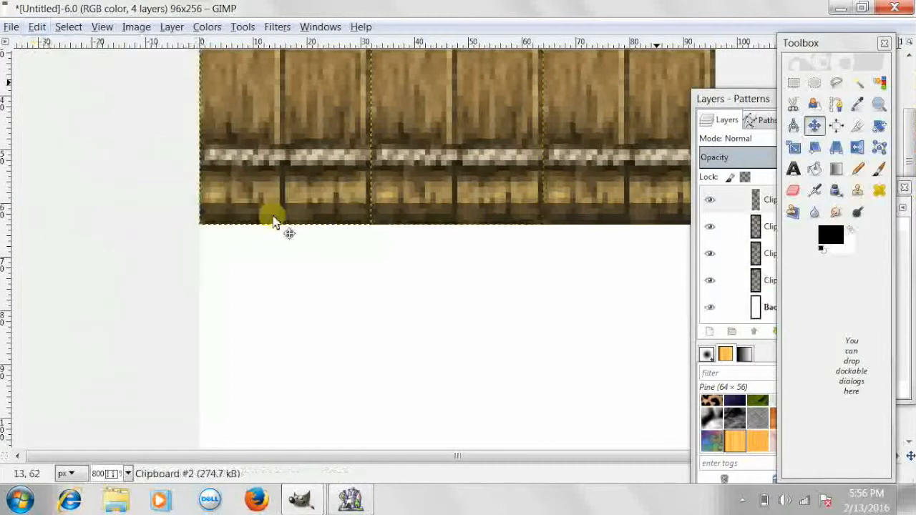
click(34, 26)
mouse_move(98, 198)
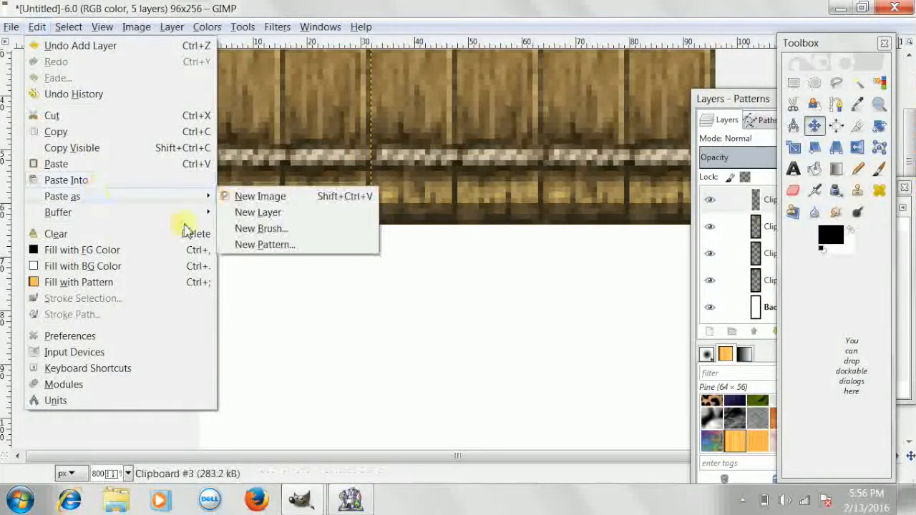
click(246, 212)
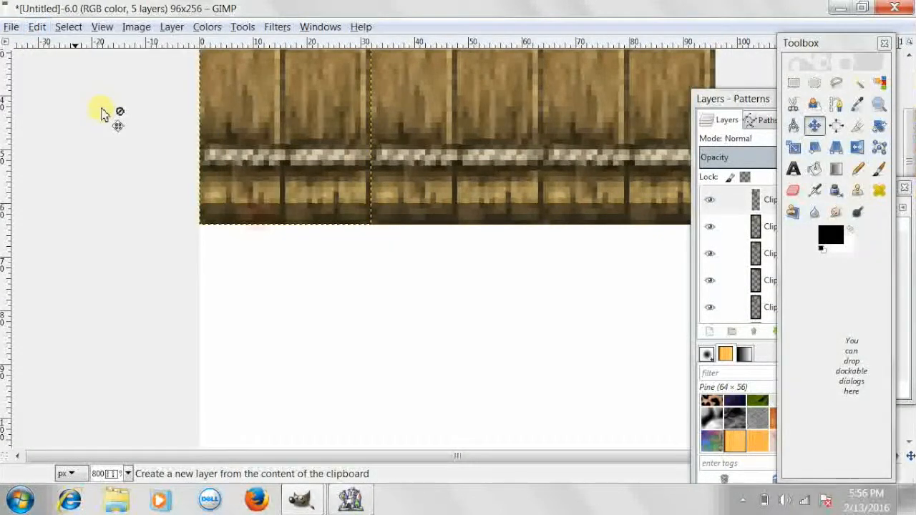
click(38, 27)
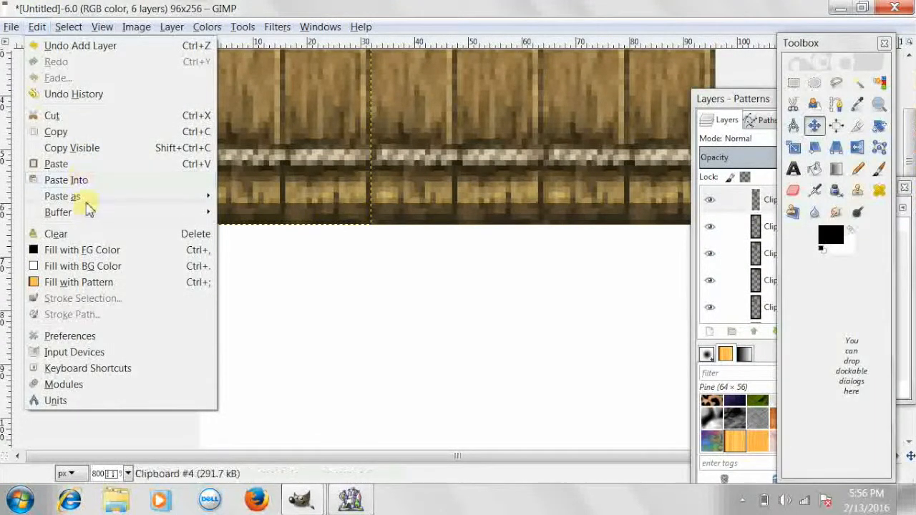
mouse_move(88, 198)
click(252, 214)
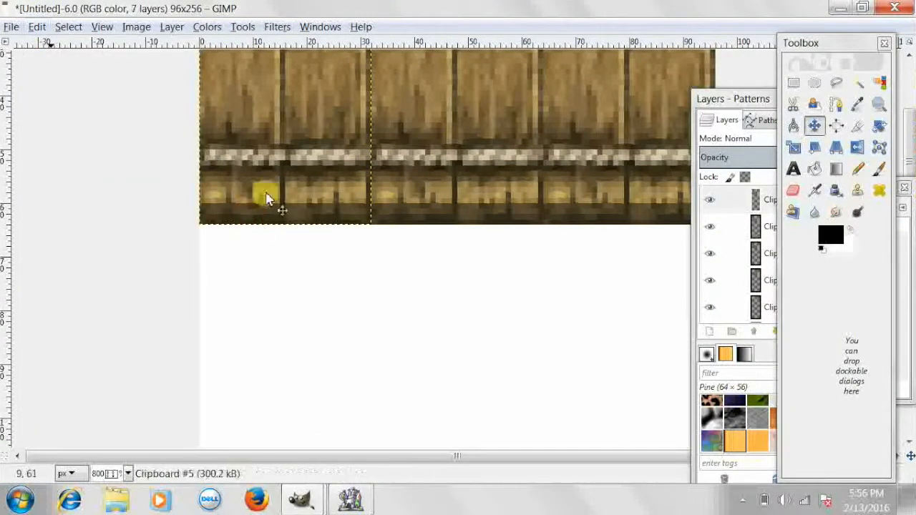
Step: Move the three new door layers side by side into a second row directly beneath the first row
drag(292, 269, 286, 419)
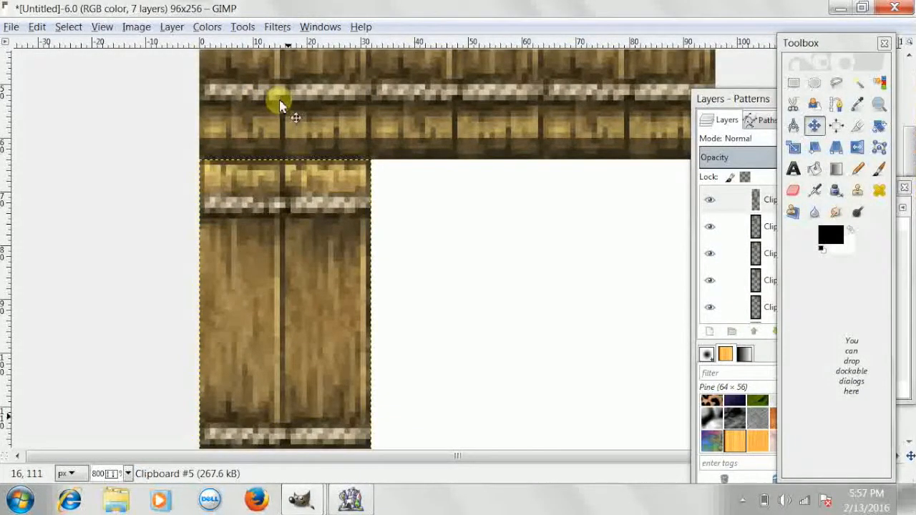
drag(280, 100, 452, 447)
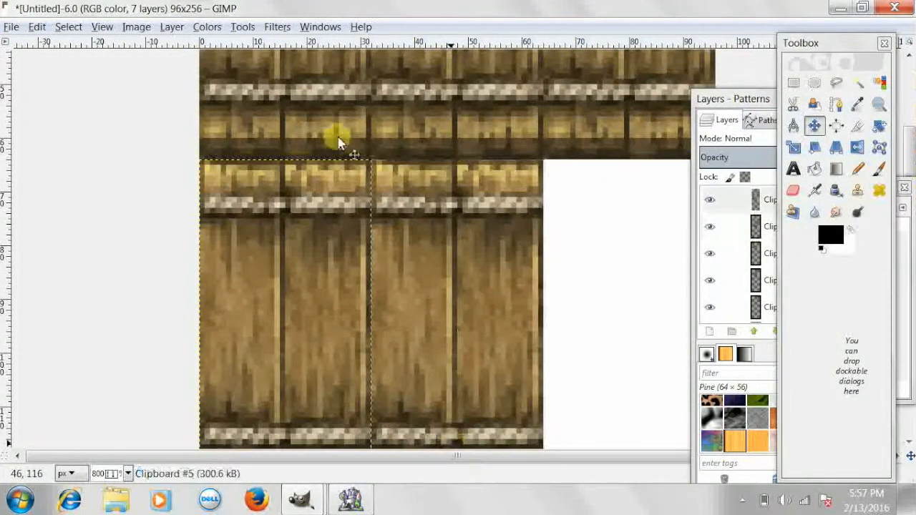
drag(307, 108, 646, 390)
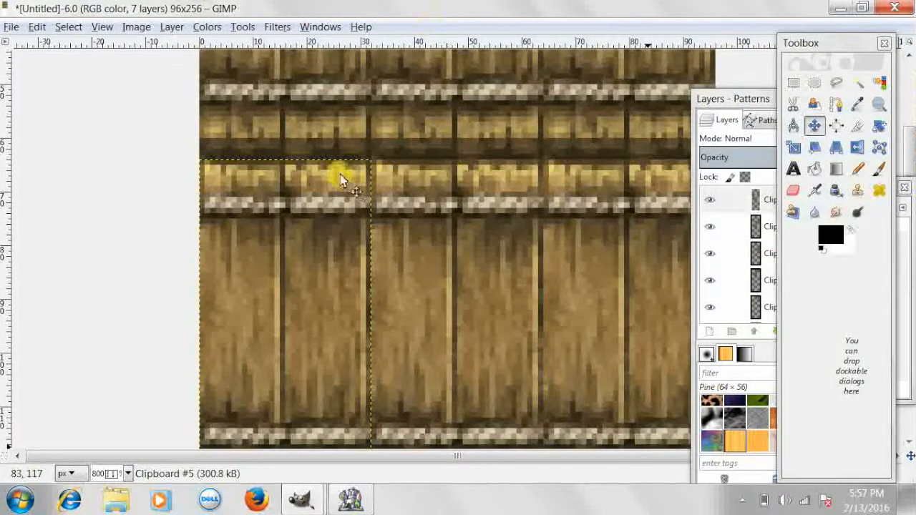
Step: Export the image to the Desktop as $Gate.png with the default PNG options
click(34, 28)
click(36, 27)
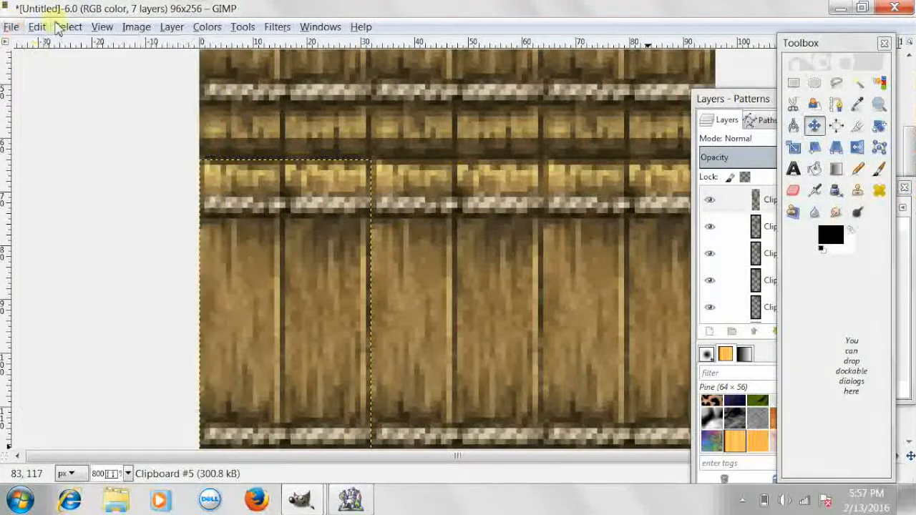
click(10, 28)
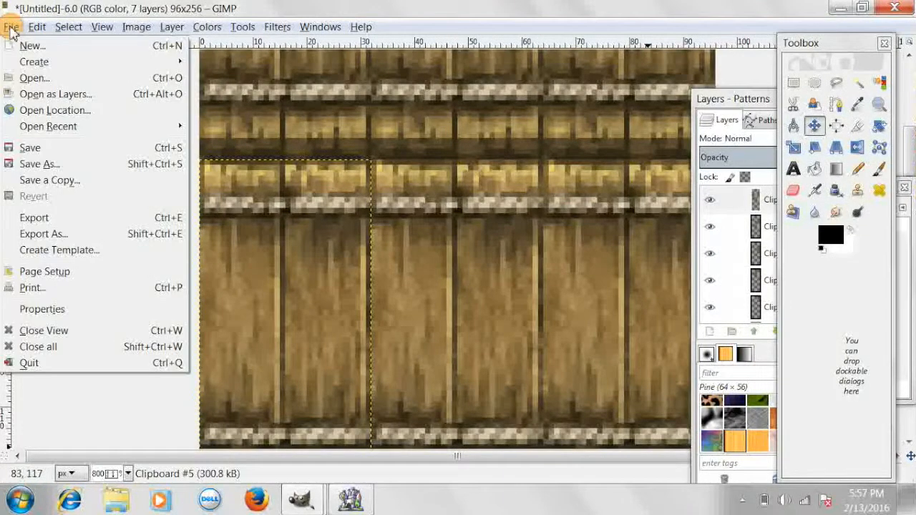
click(50, 234)
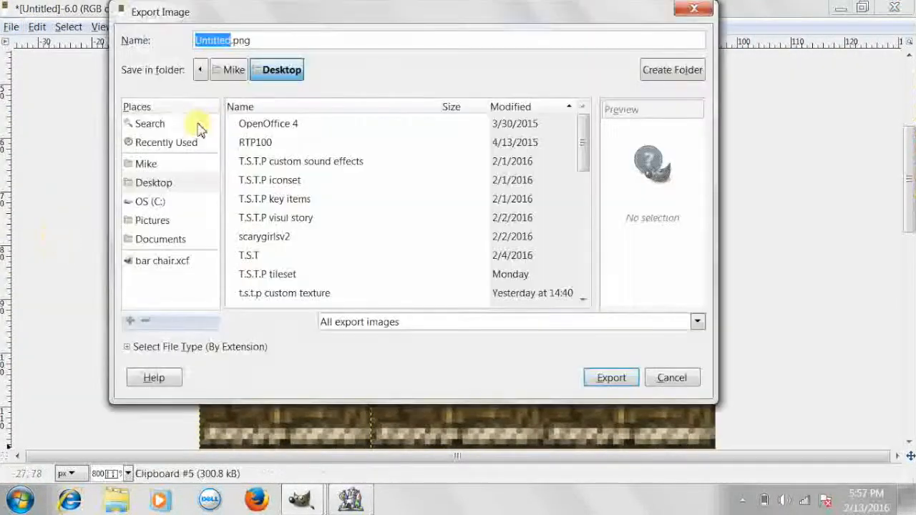
key(BackSpace)
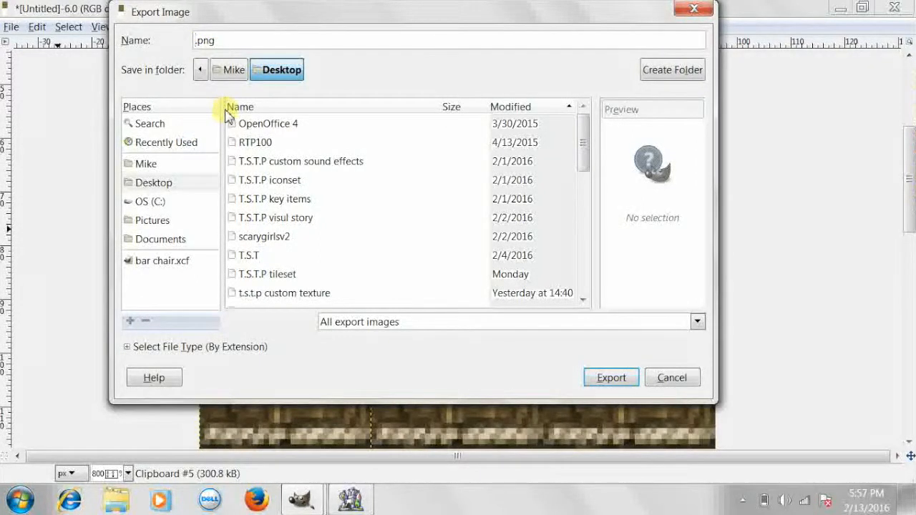
key(Caps_Lock)
click(607, 379)
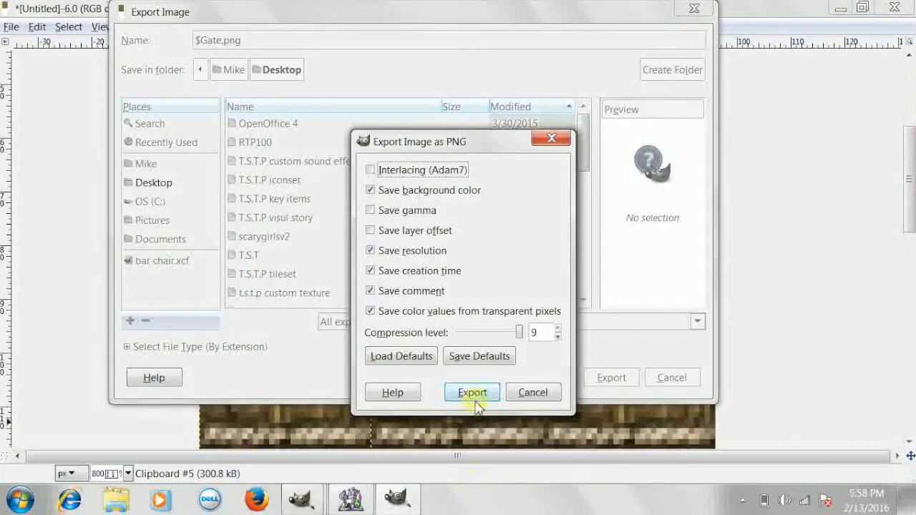
click(472, 393)
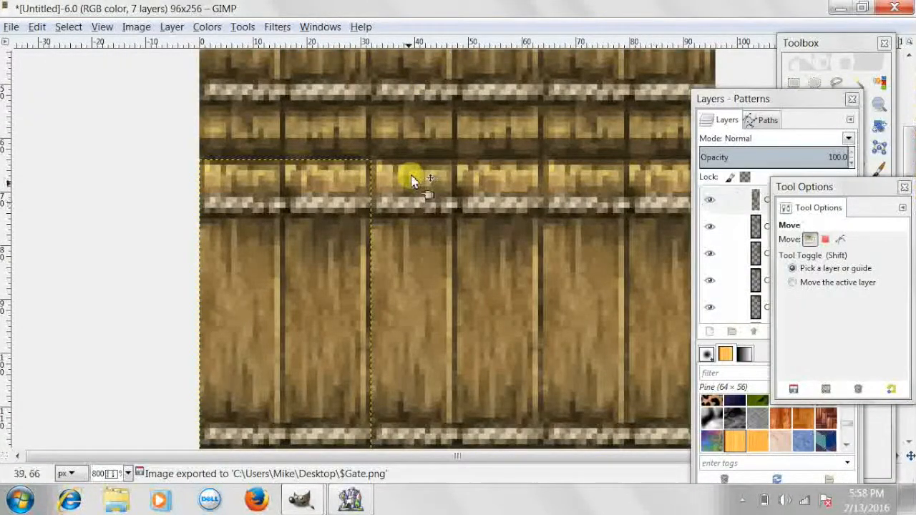
Step: Switch to RPG Maker VX Ace and import $Gate from the Desktop into the Graphics/Tilesets resources without a transparent colour
click(841, 7)
click(841, 8)
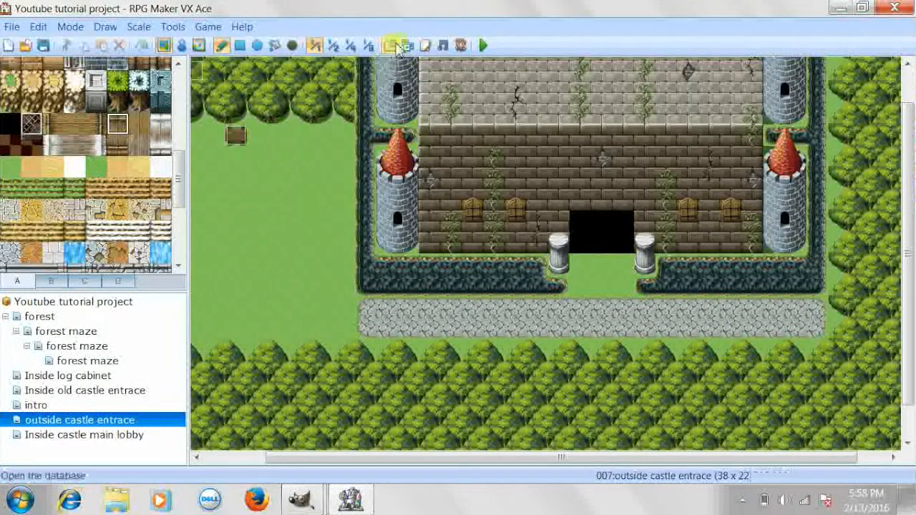
click(409, 44)
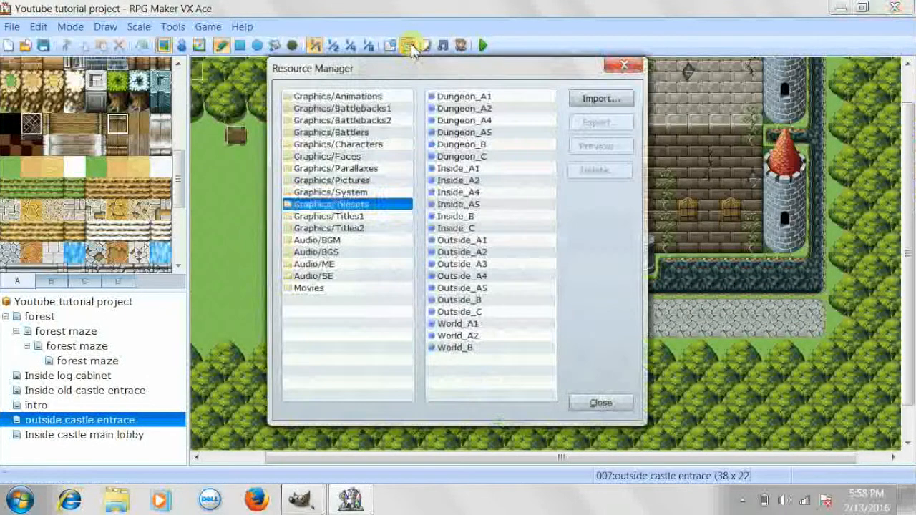
click(601, 106)
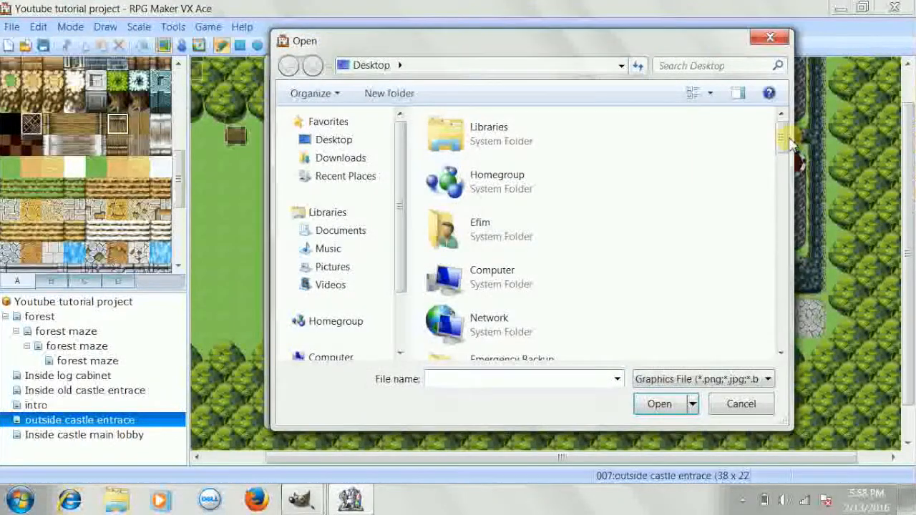
drag(789, 138, 783, 240)
click(501, 231)
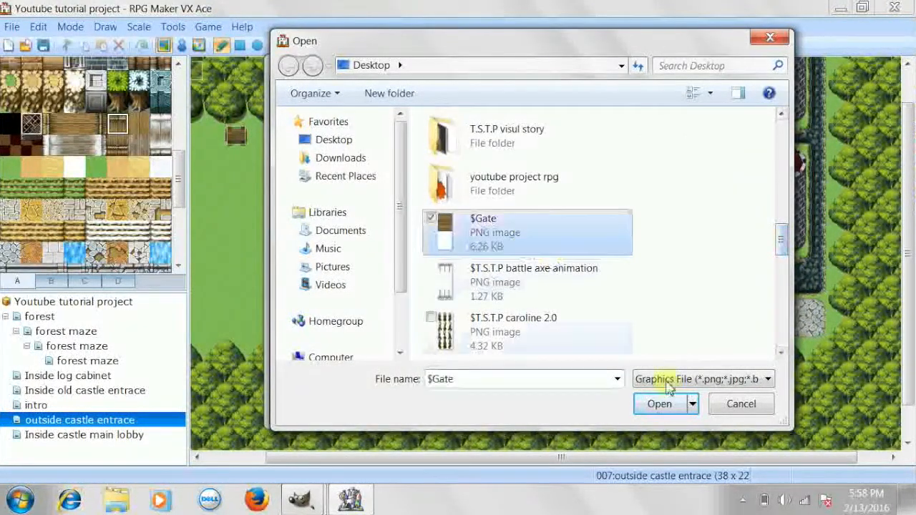
click(659, 405)
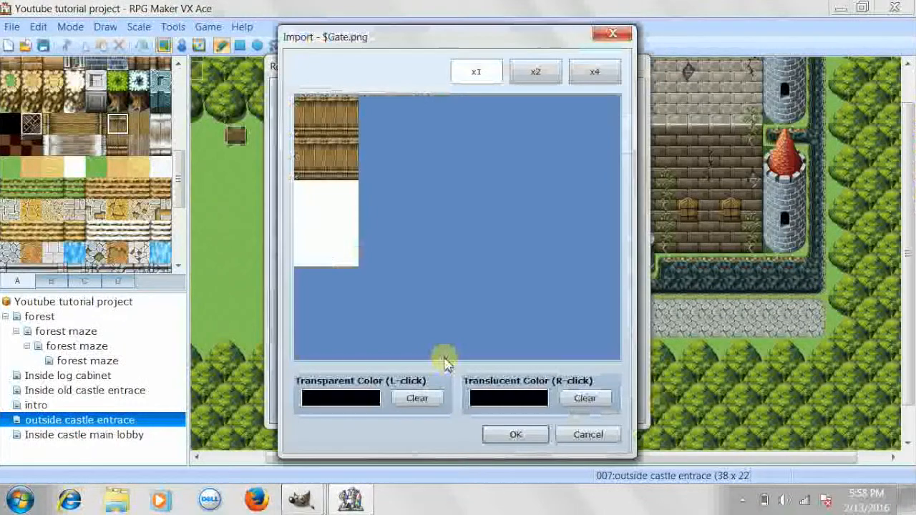
click(512, 434)
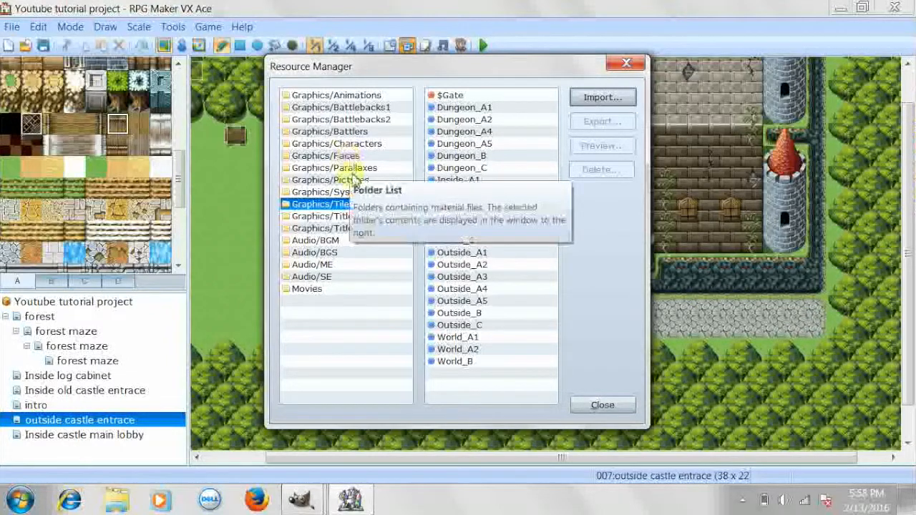
Step: Import $Gate from the Desktop into Graphics/Characters as well, then close the Resource Manager
click(356, 145)
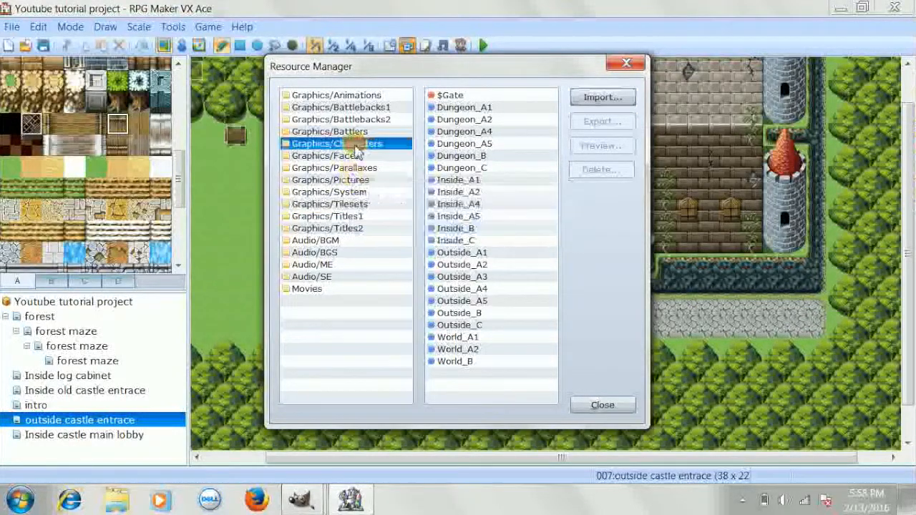
click(604, 98)
drag(779, 136, 785, 243)
click(525, 212)
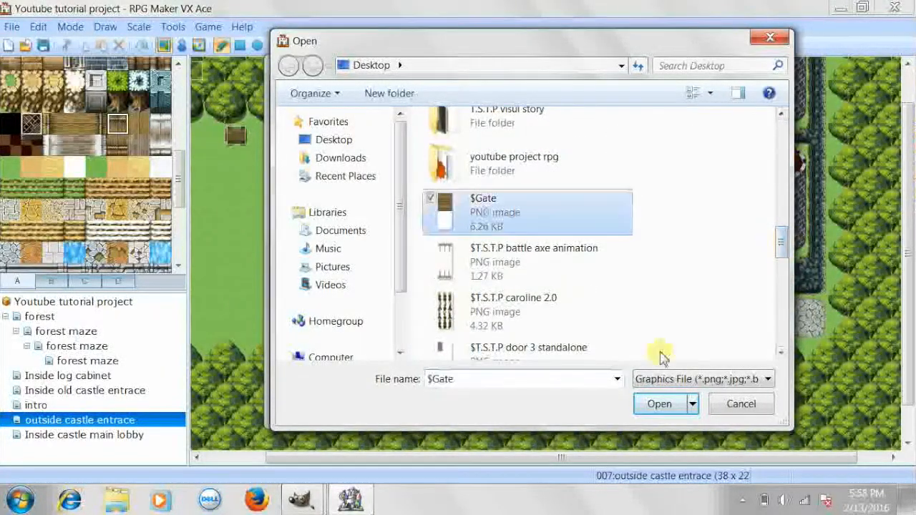
click(657, 405)
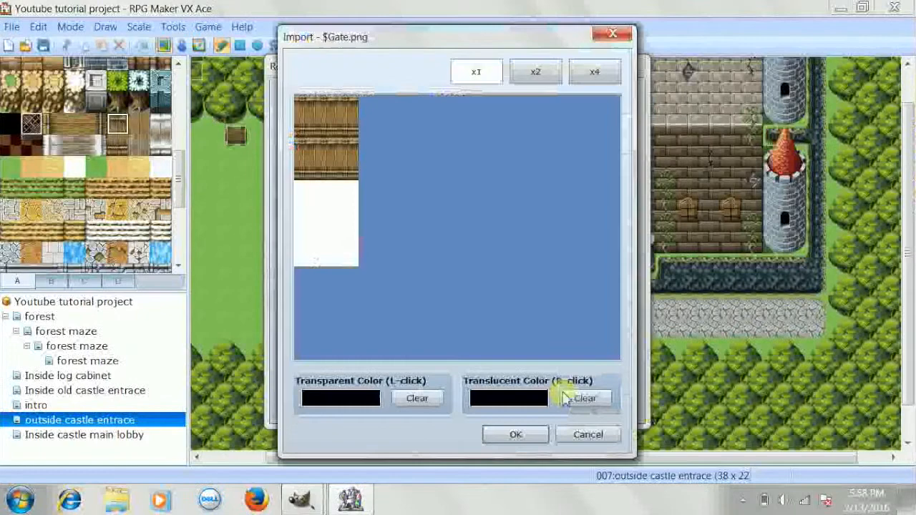
click(520, 434)
click(593, 408)
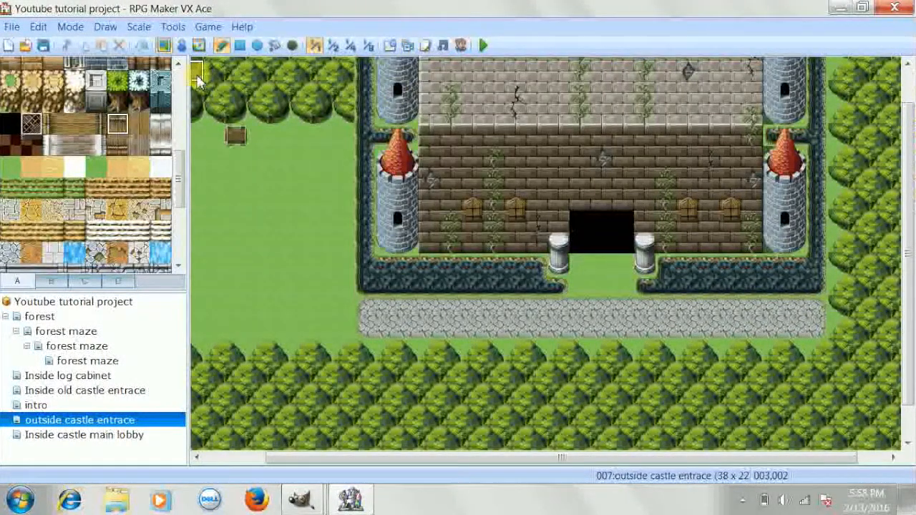
Step: In the database, assign $Gate as the D graphic of the Exterior tileset, apply it, and show that tile set in the palette
click(405, 46)
key(Escape)
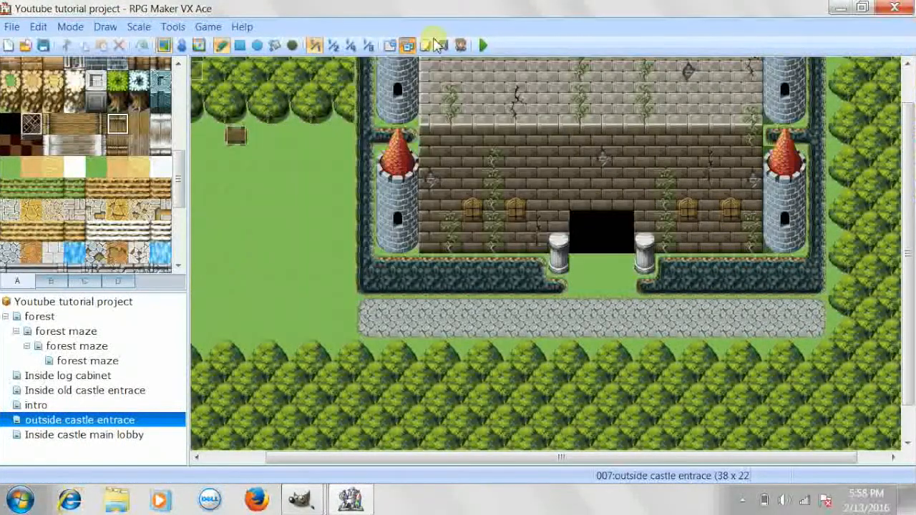
click(387, 44)
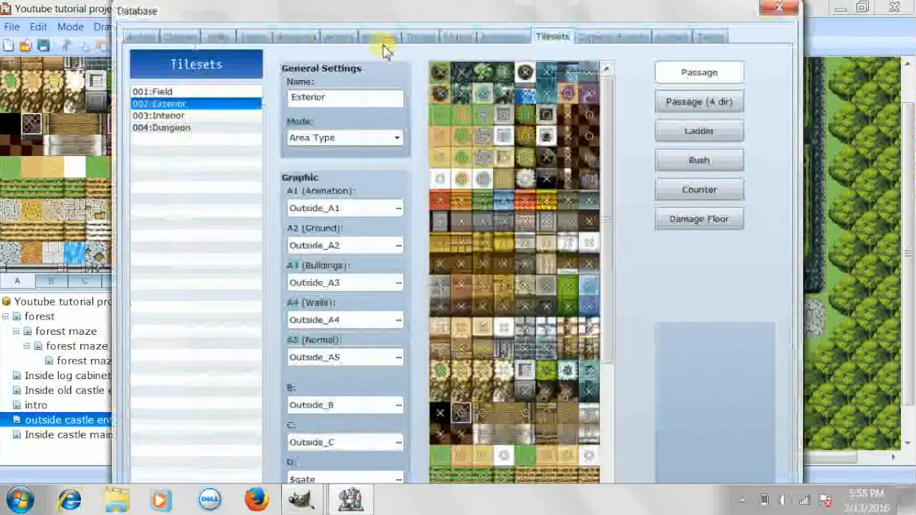
drag(589, 6, 579, 31)
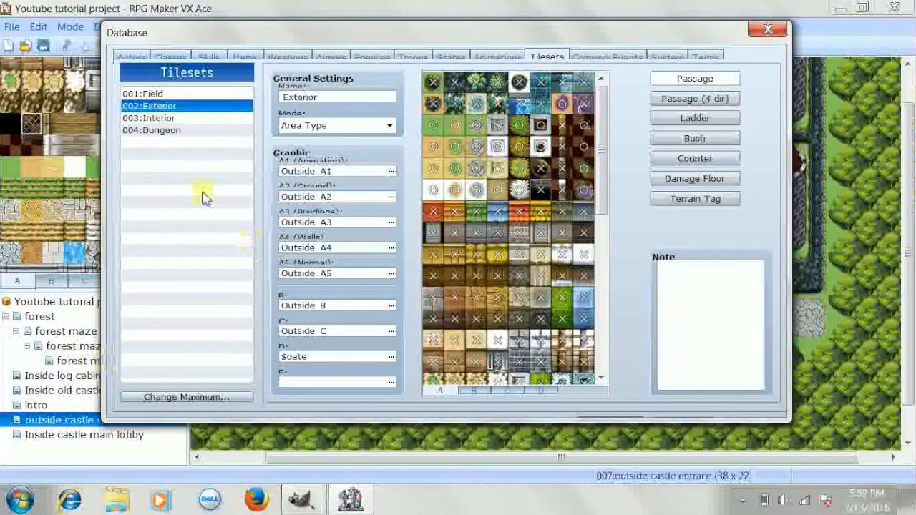
double_click(319, 358)
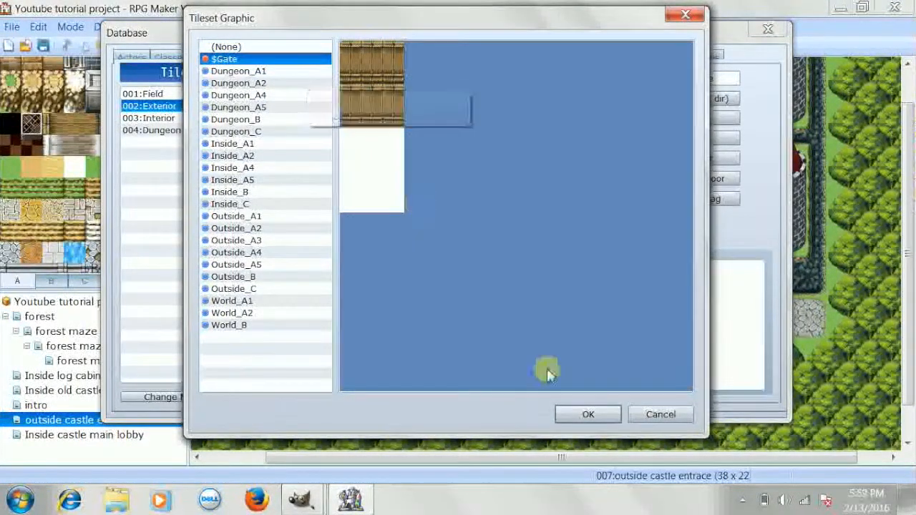
click(588, 415)
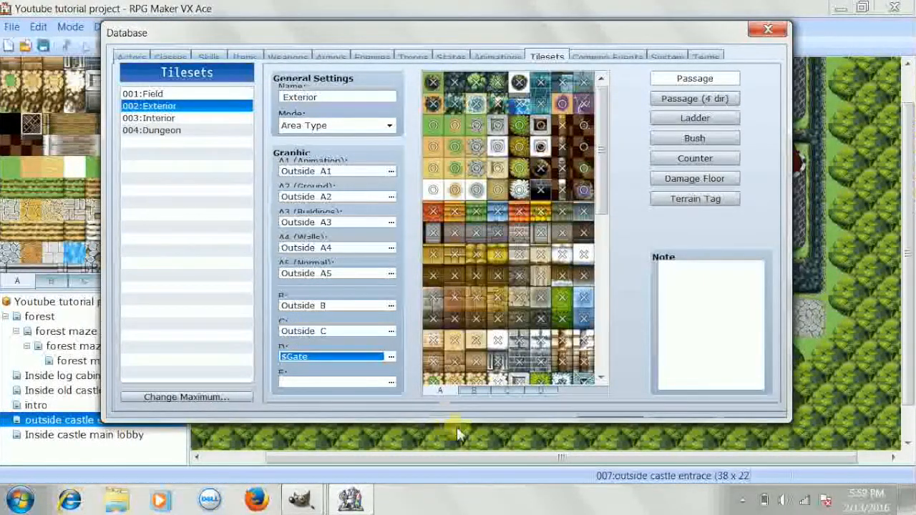
double_click(541, 424)
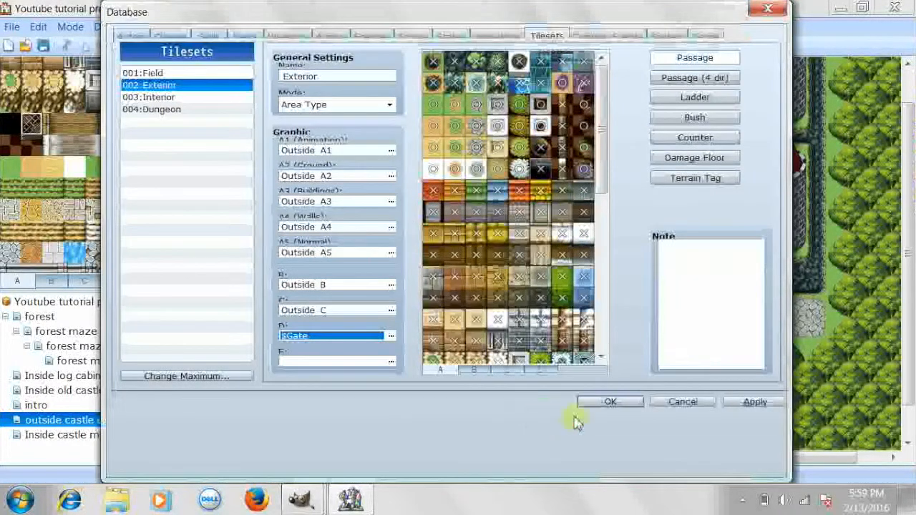
click(748, 401)
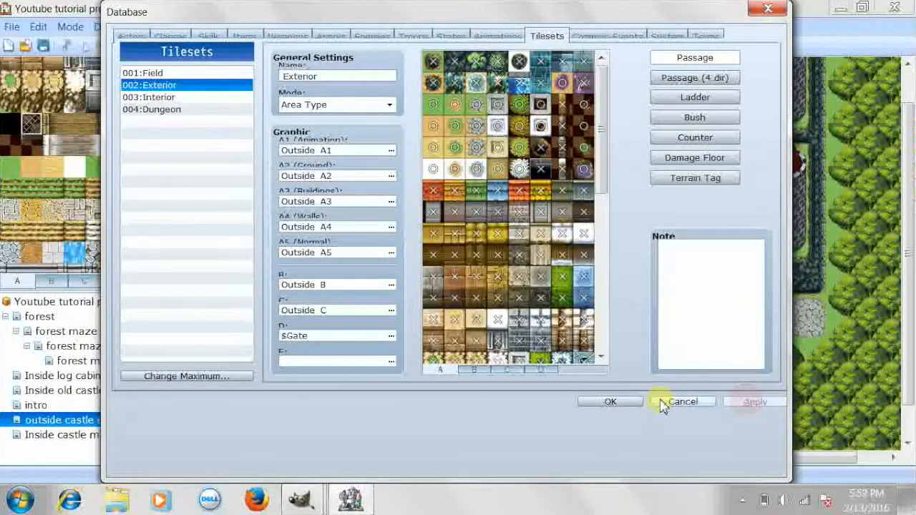
click(635, 401)
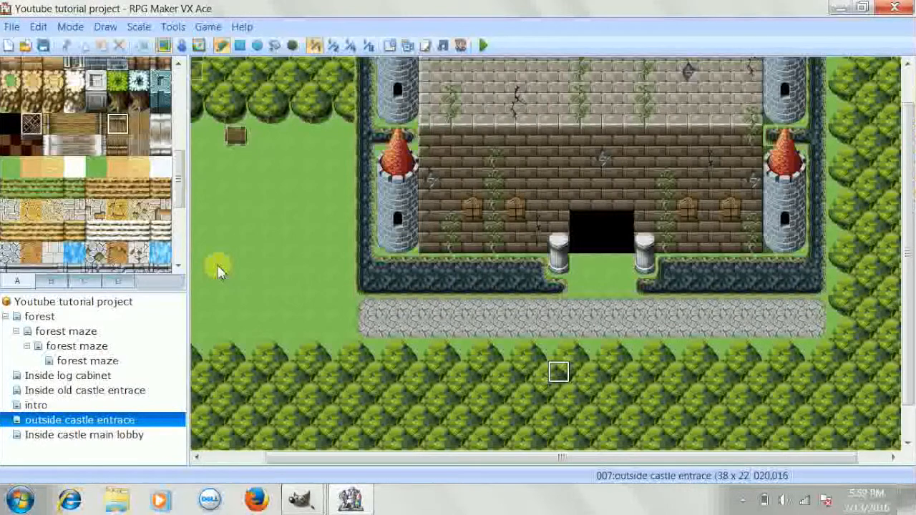
click(118, 281)
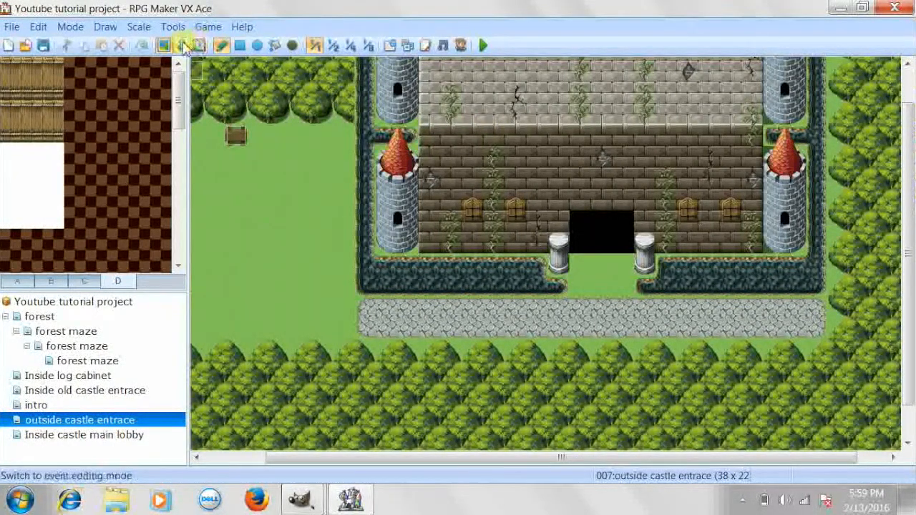
Step: In event editing mode, create an event on the upper-left tile of the castle doorway with the first top-row $Gate frame as graphic
click(181, 46)
click(587, 219)
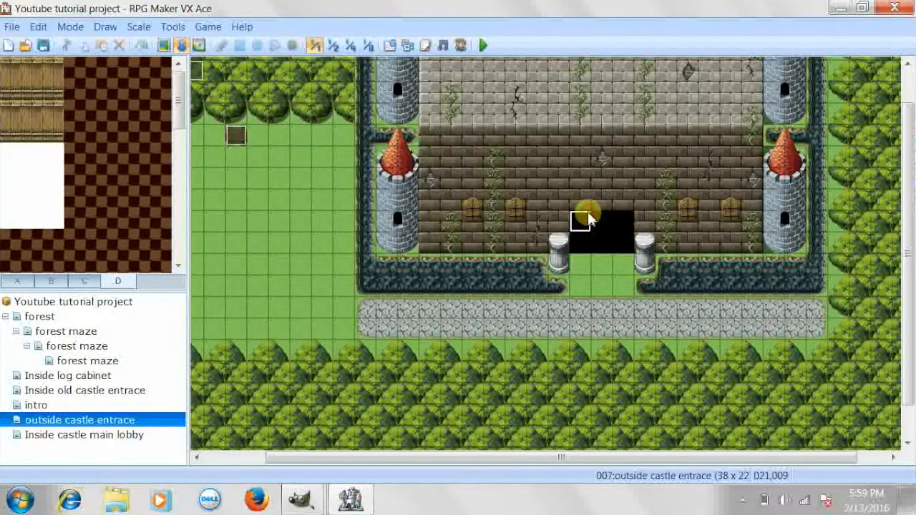
double_click(587, 219)
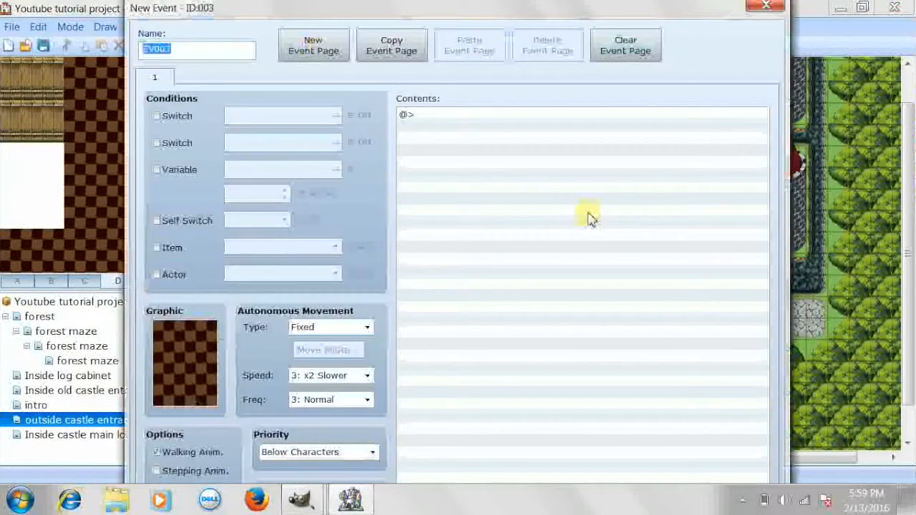
double_click(192, 361)
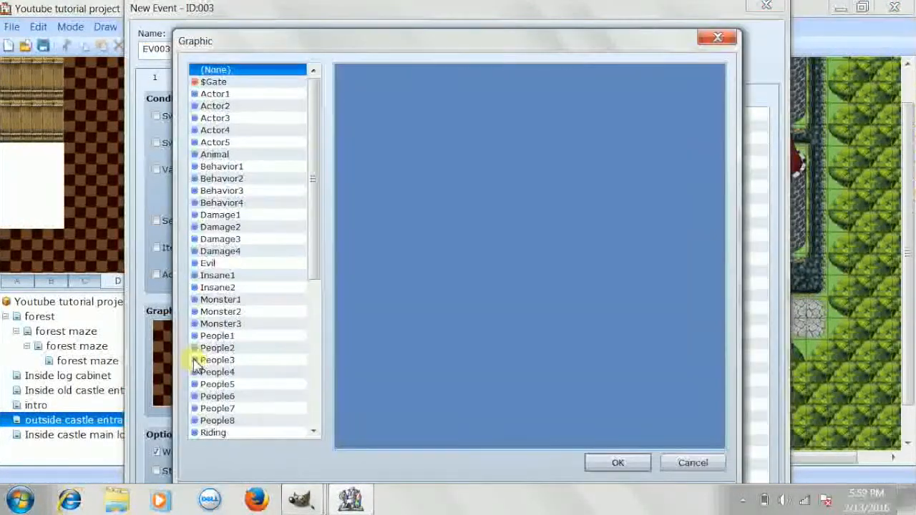
click(244, 83)
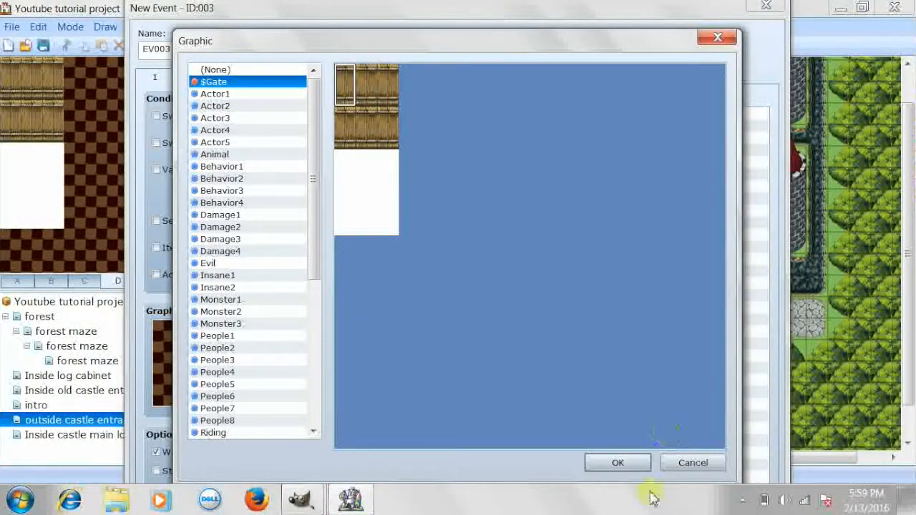
click(618, 462)
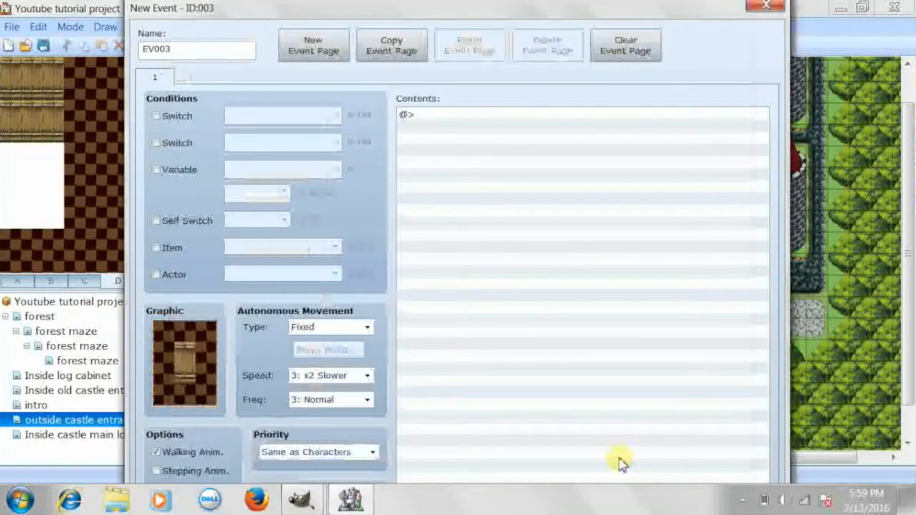
drag(548, 2, 490, 15)
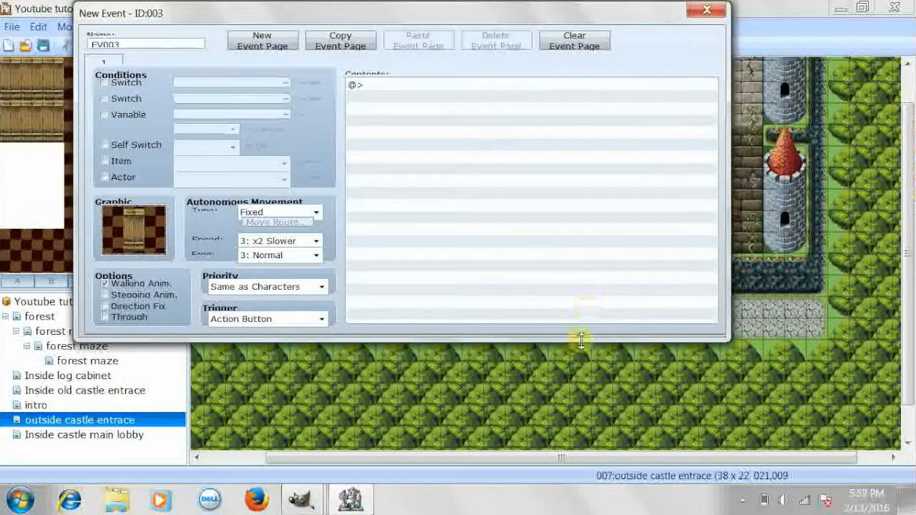
double_click(579, 337)
click(571, 345)
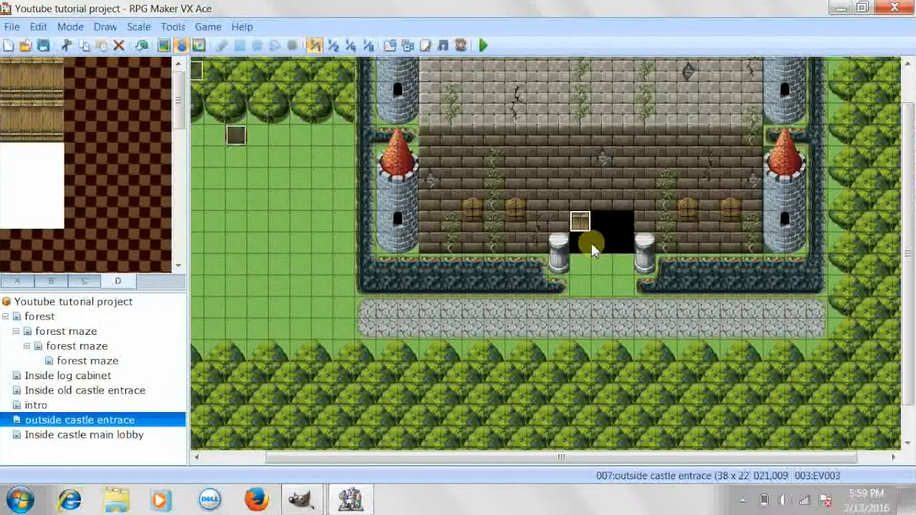
Step: Create an event on the upper-middle doorway tile with $Gate as its graphic
double_click(604, 224)
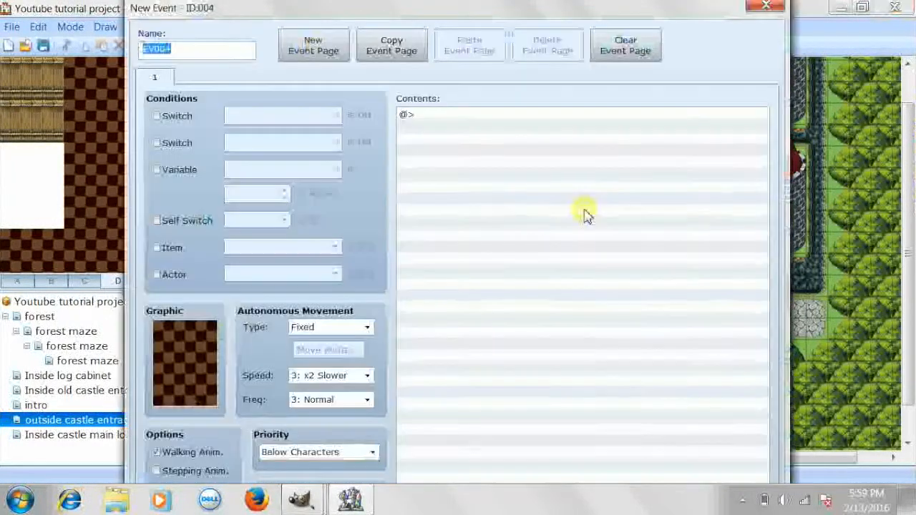
double_click(166, 349)
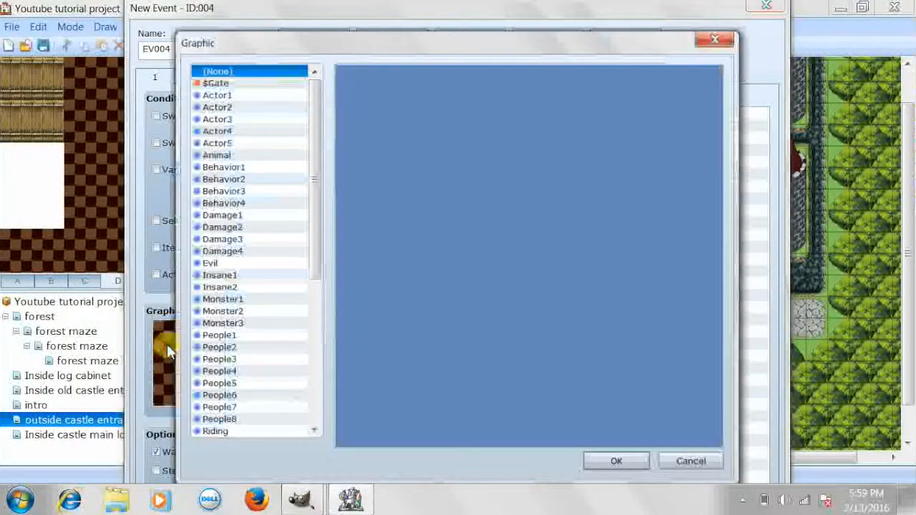
click(251, 83)
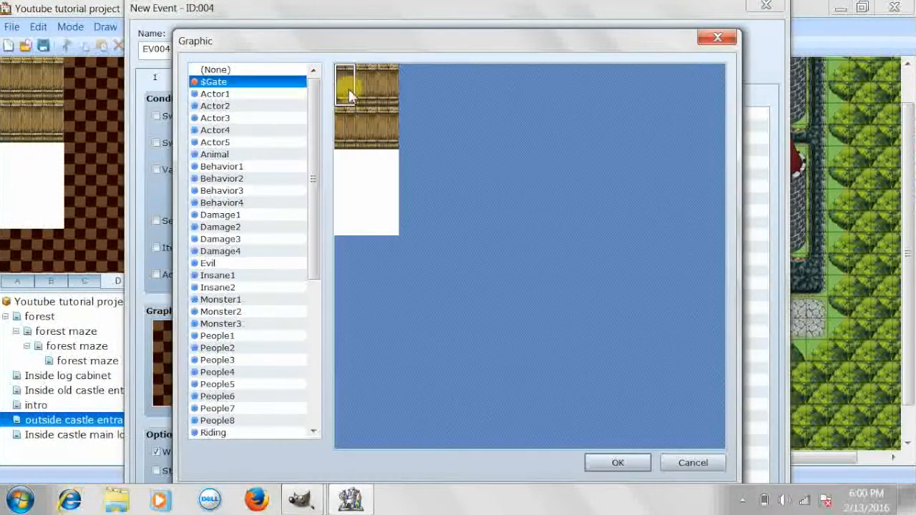
click(634, 462)
drag(576, 8, 589, 251)
drag(567, 155, 535, 51)
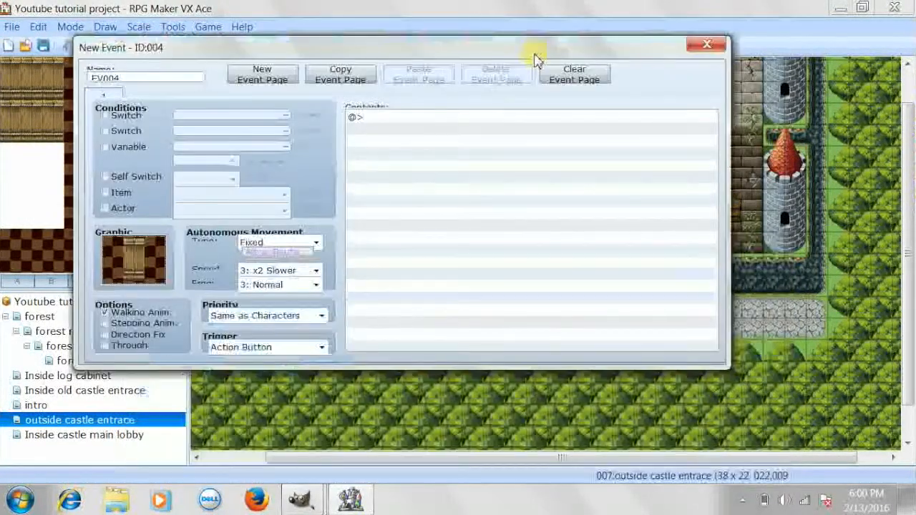
double_click(540, 369)
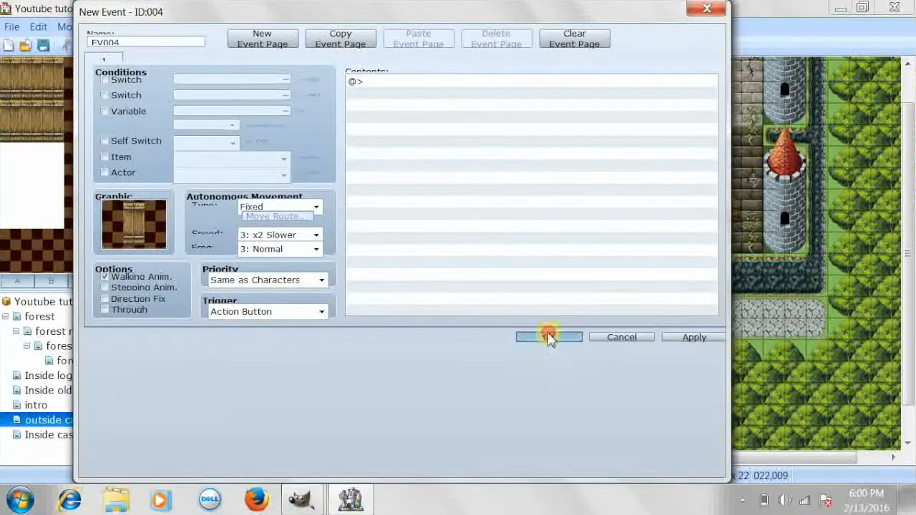
click(549, 337)
Step: Create an event on the upper-right doorway tile using the third frame in the top row of $Gate as its graphic
click(620, 220)
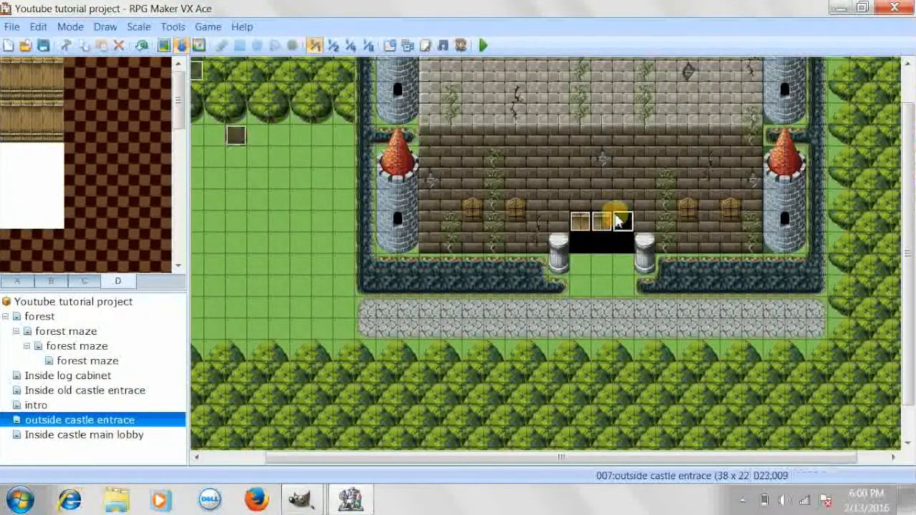
double_click(619, 220)
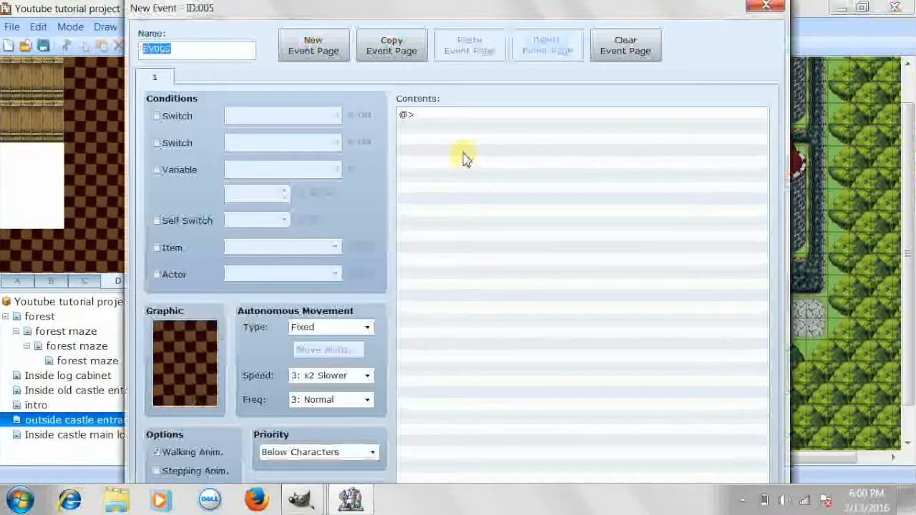
double_click(456, 116)
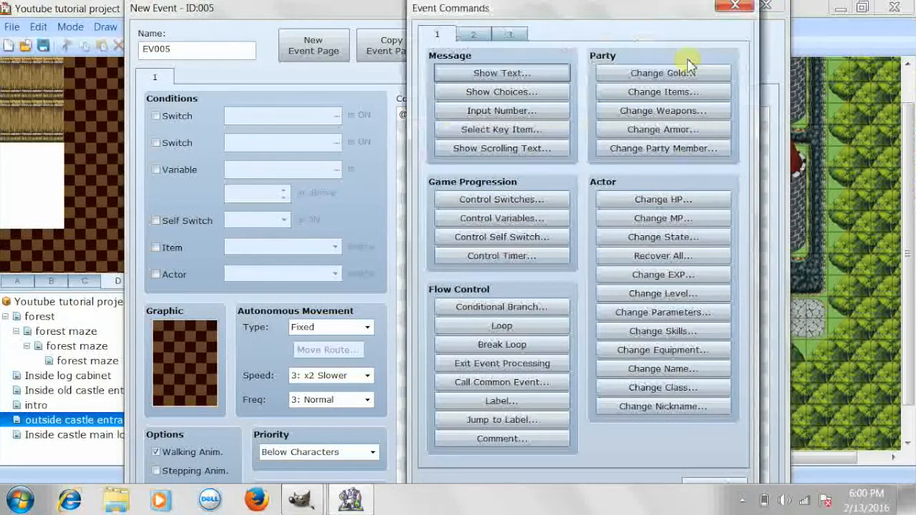
click(735, 6)
double_click(204, 358)
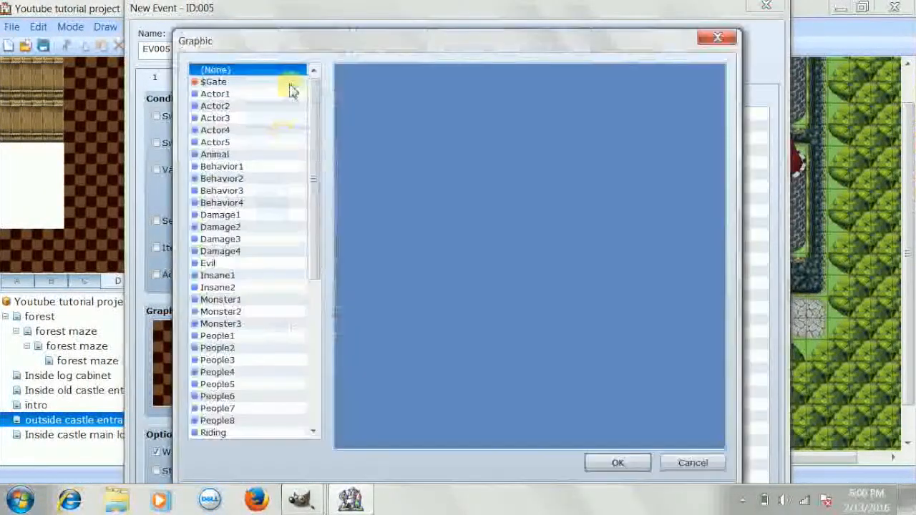
click(290, 83)
click(393, 86)
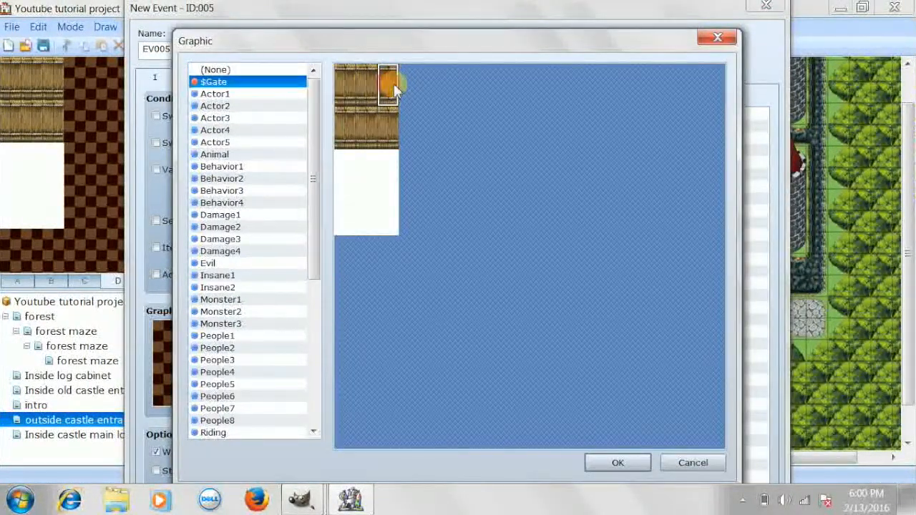
click(629, 467)
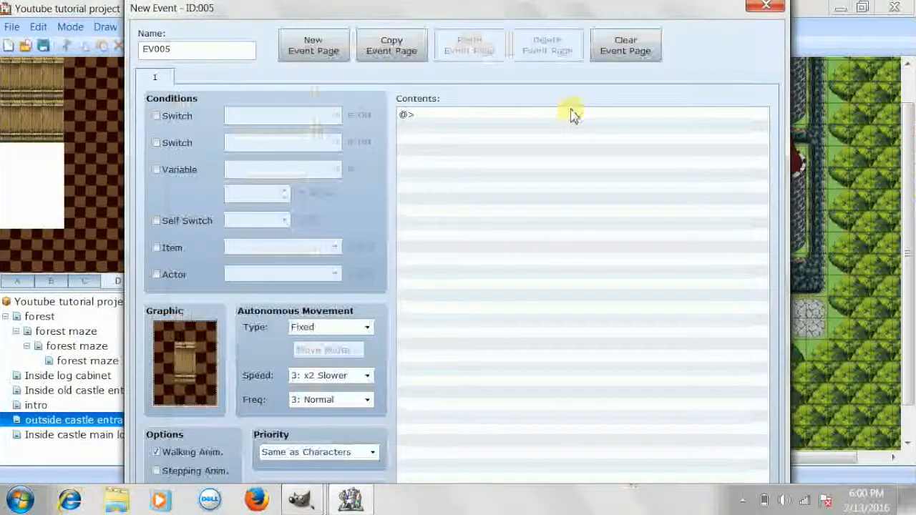
drag(555, 1, 493, 55)
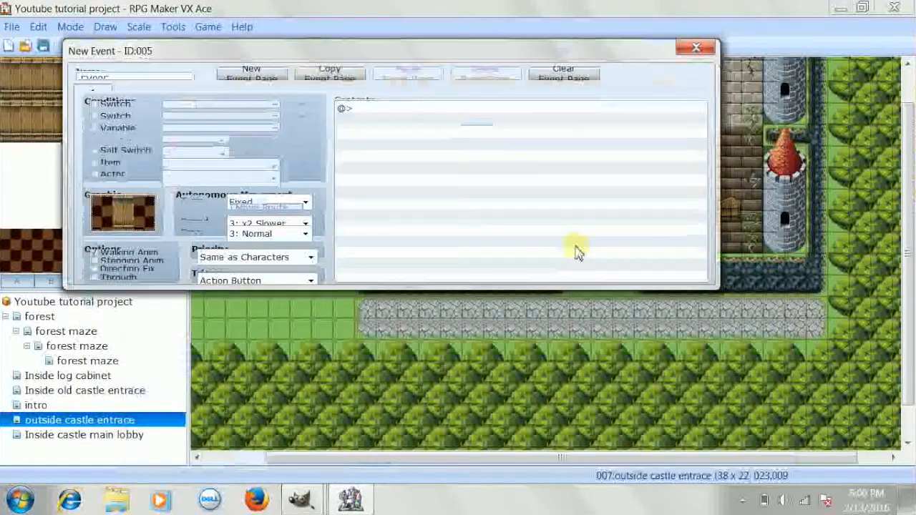
double_click(576, 286)
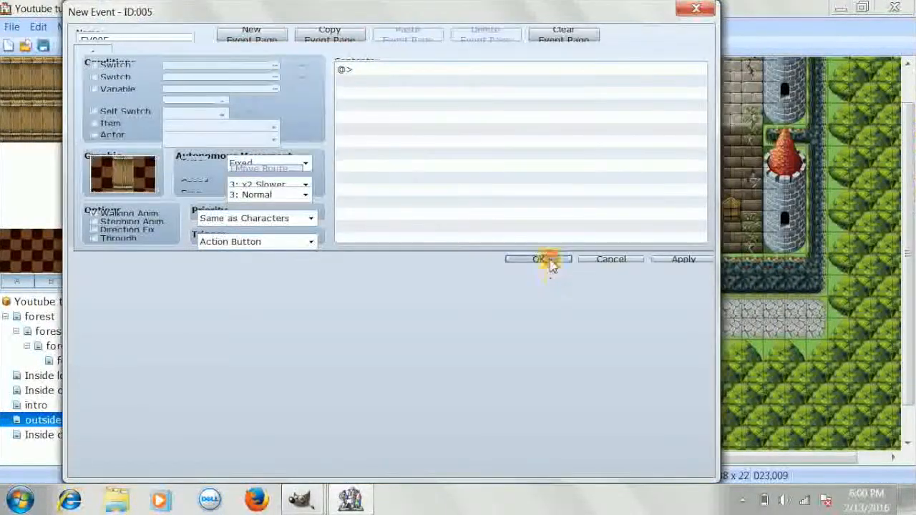
click(548, 259)
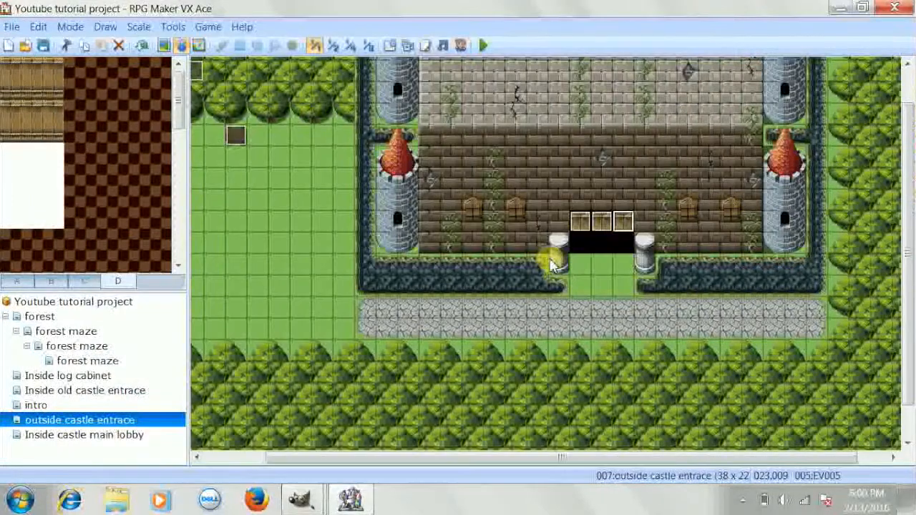
Step: Set the starting position to tile 006,010 on the grass west of the castle
click(163, 45)
click(182, 45)
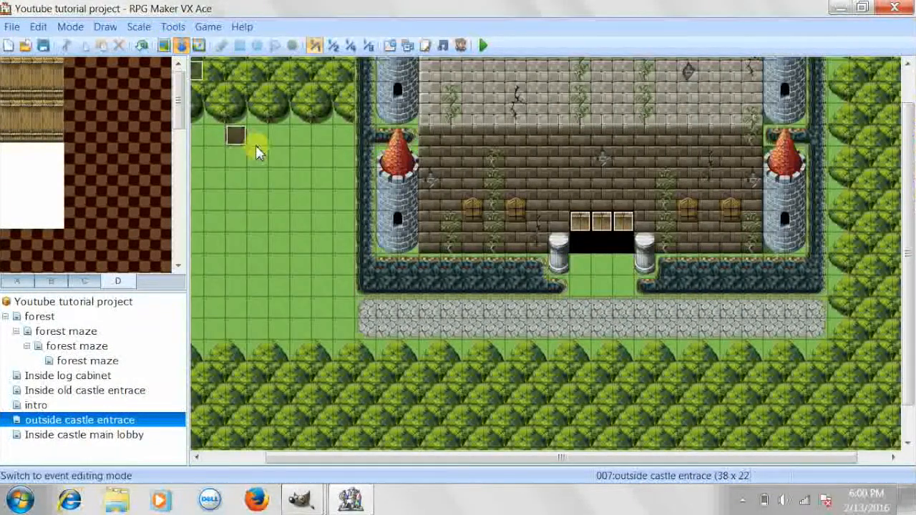
right_click(267, 167)
click(247, 243)
right_click(250, 241)
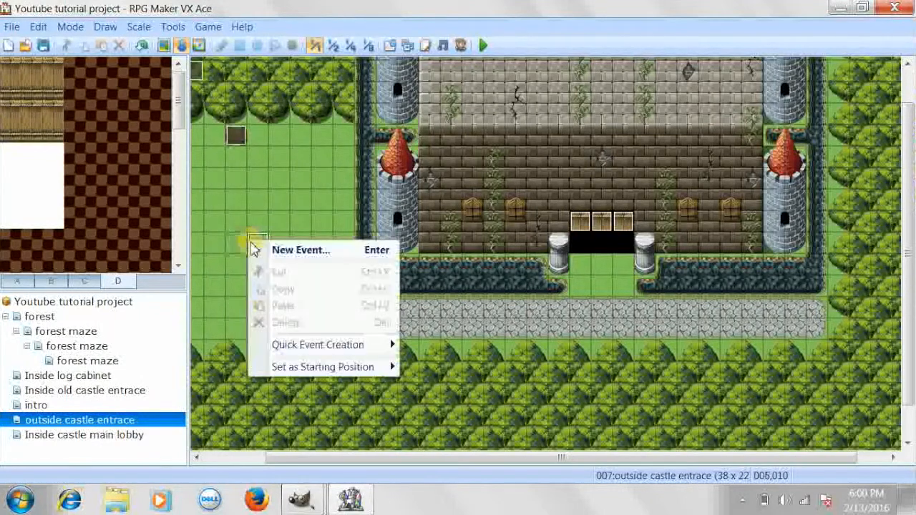
click(428, 369)
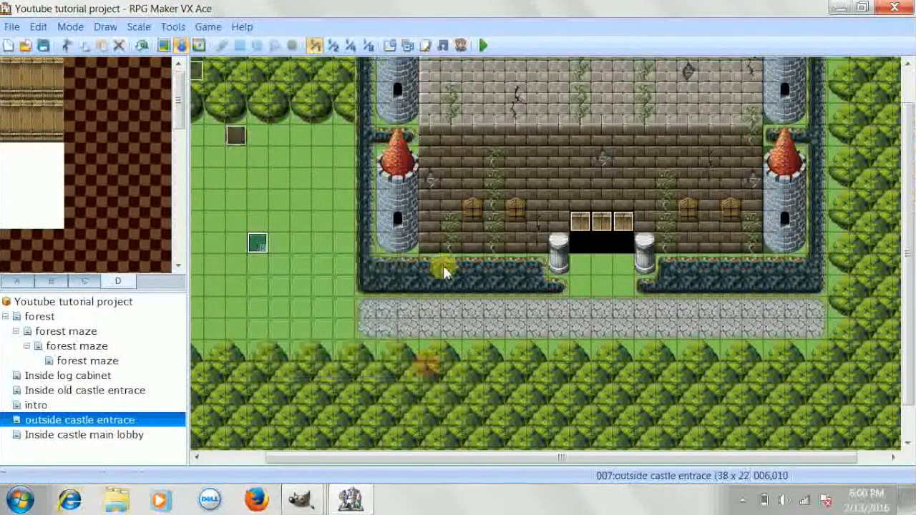
Step: Save the project as Game in the Youtube tutorial project folder and try to start a playtest
click(483, 45)
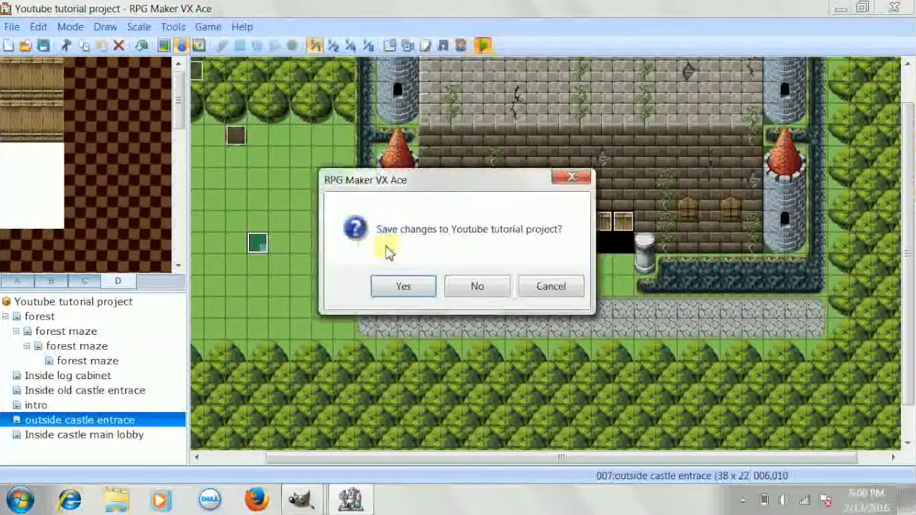
click(388, 283)
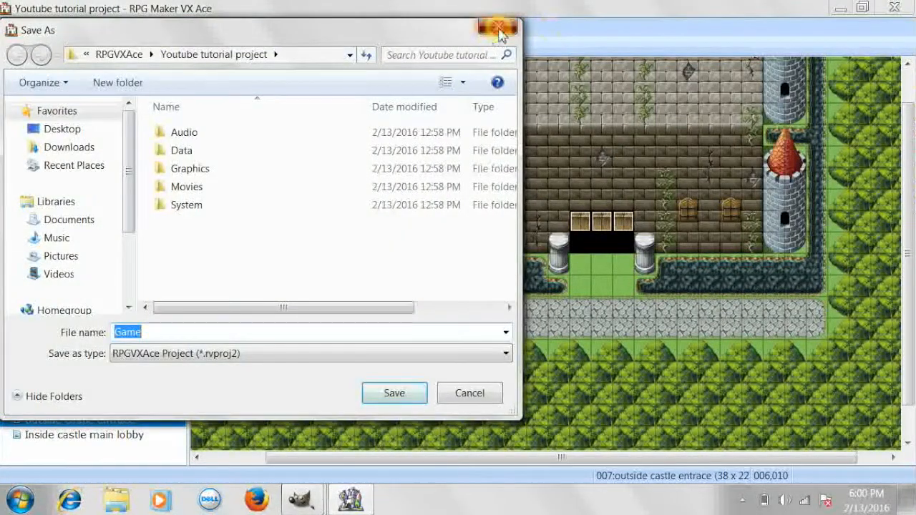
click(497, 29)
click(483, 45)
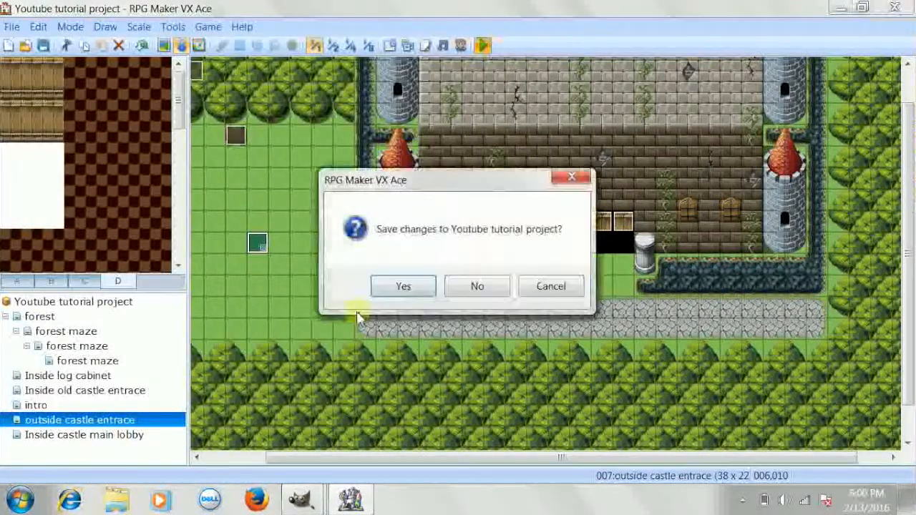
click(382, 286)
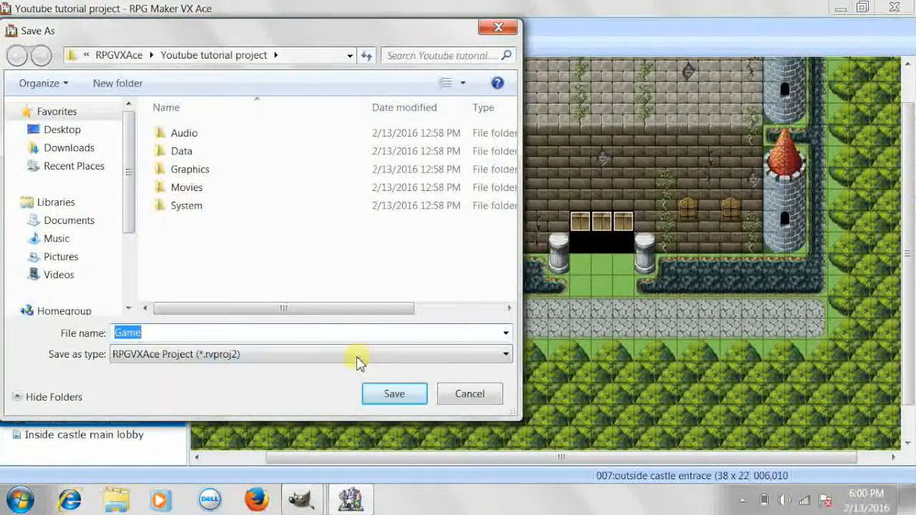
click(411, 402)
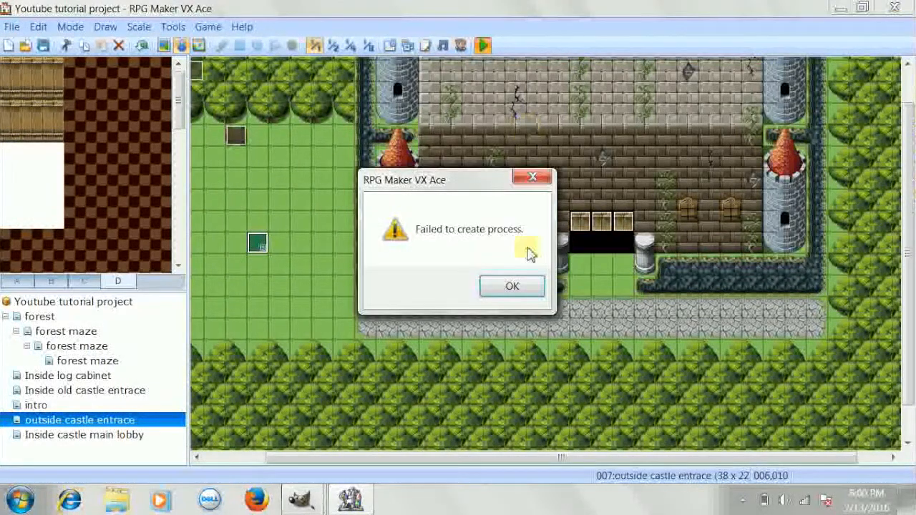
click(518, 286)
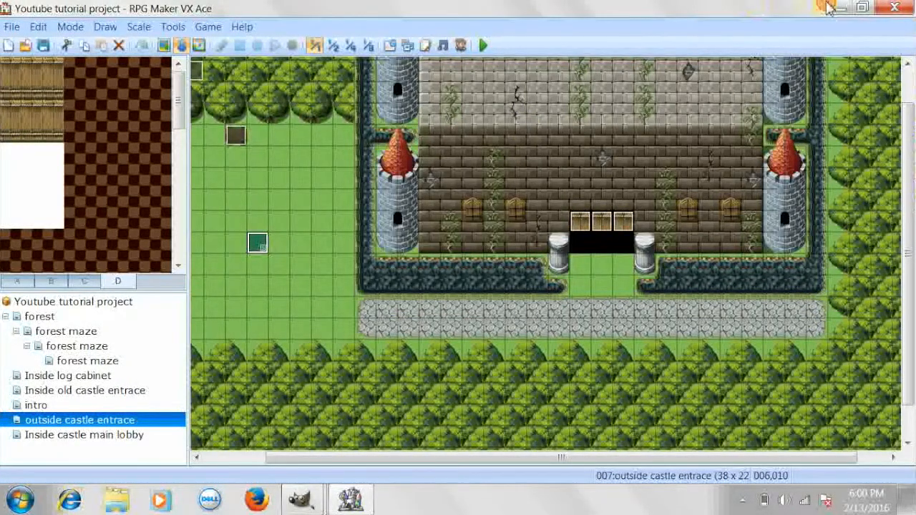
Step: Run the Game application from the youtube project rpg desktop folder, begin a new game, walk briefly, and close the game and folder
click(819, 8)
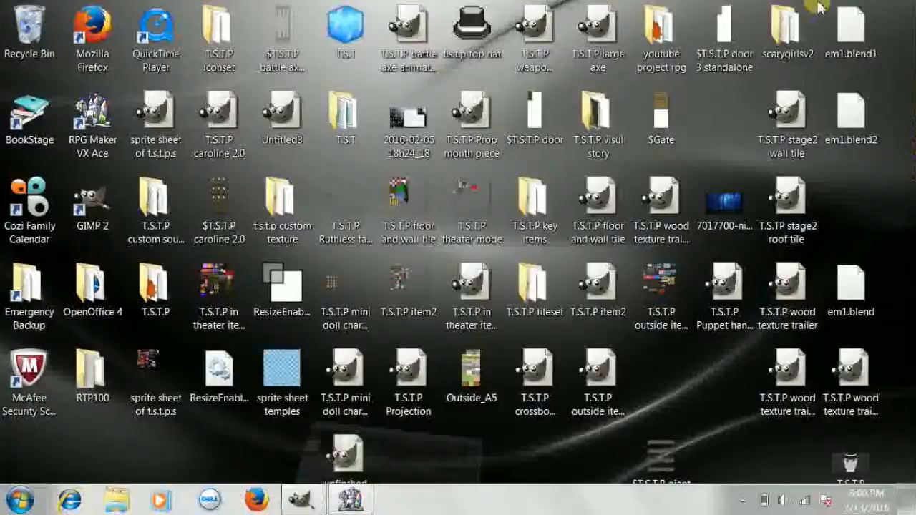
double_click(656, 23)
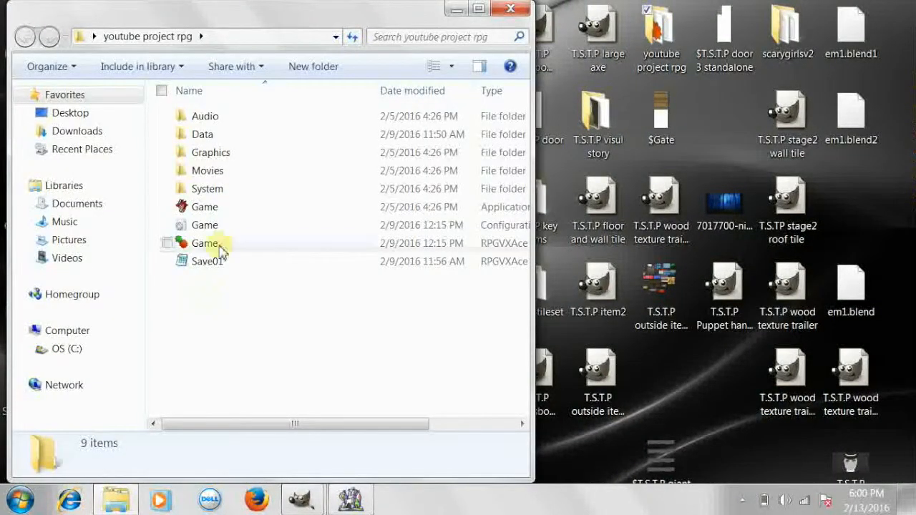
double_click(221, 209)
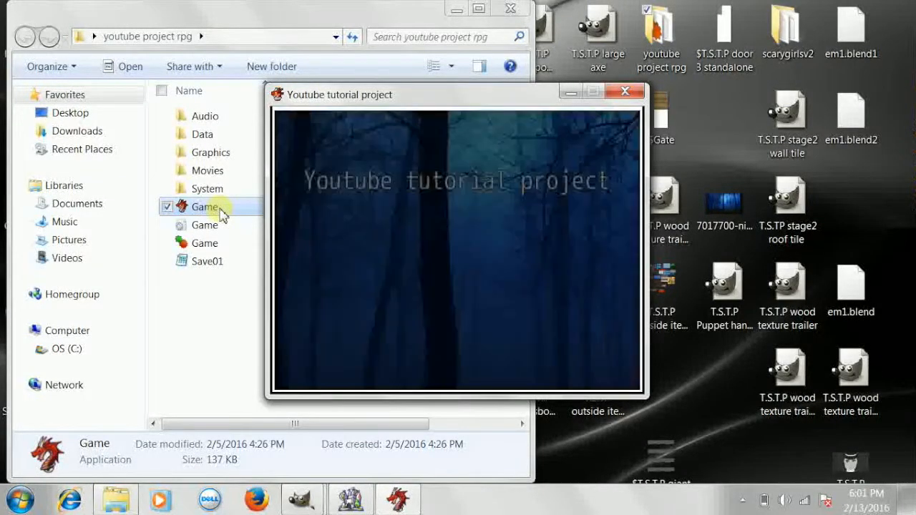
key(Return)
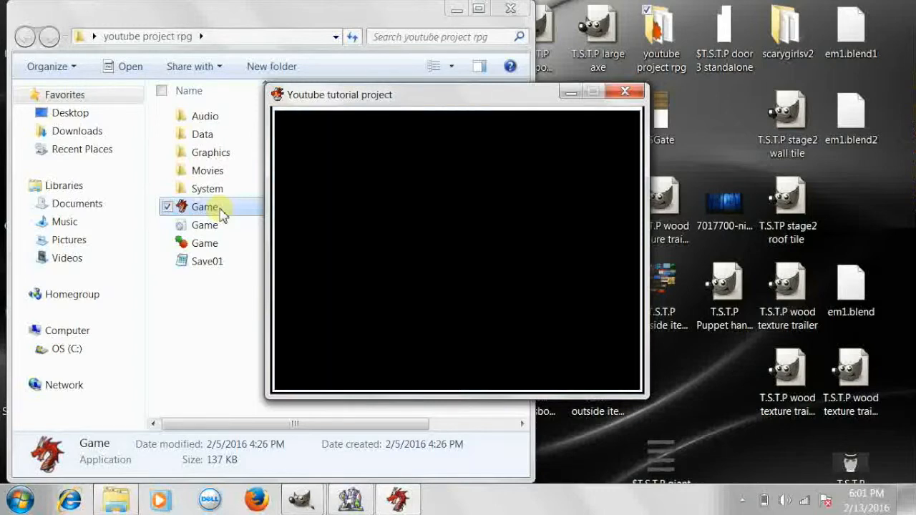
key(Right)
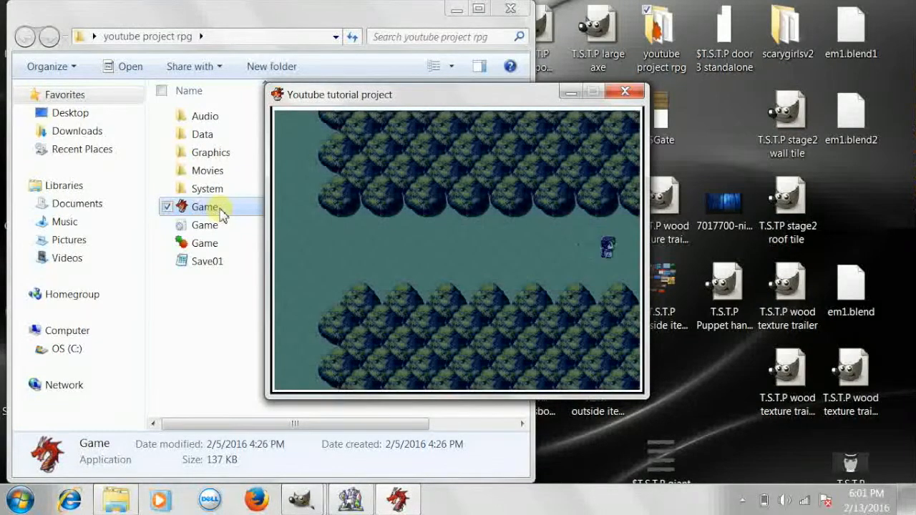
key(Left)
click(625, 91)
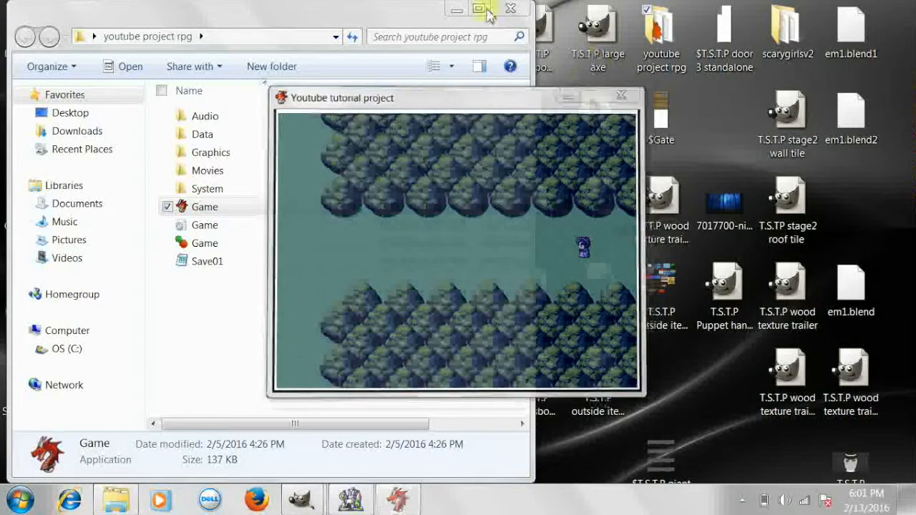
click(458, 10)
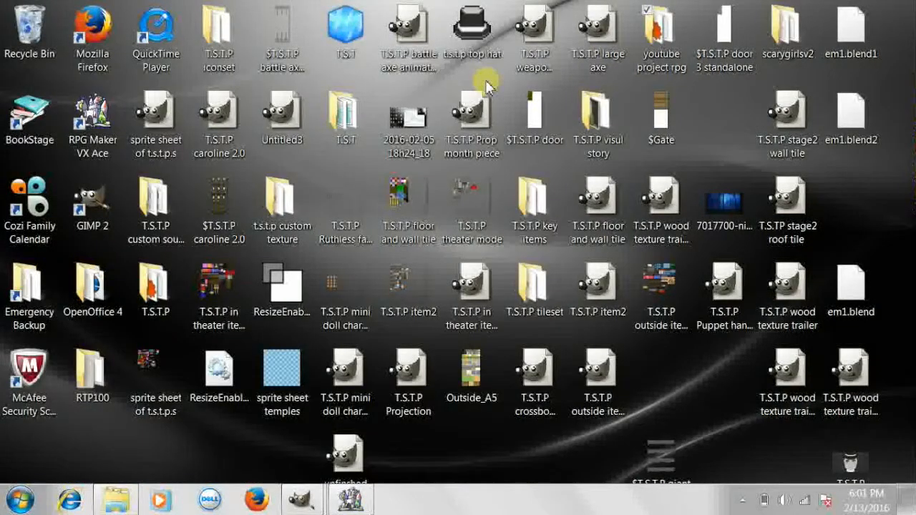
Step: Switch back to RPG Maker VX Ace, save the changes, playtest a new game and advance through the opening dialogue
mouse_move(351, 499)
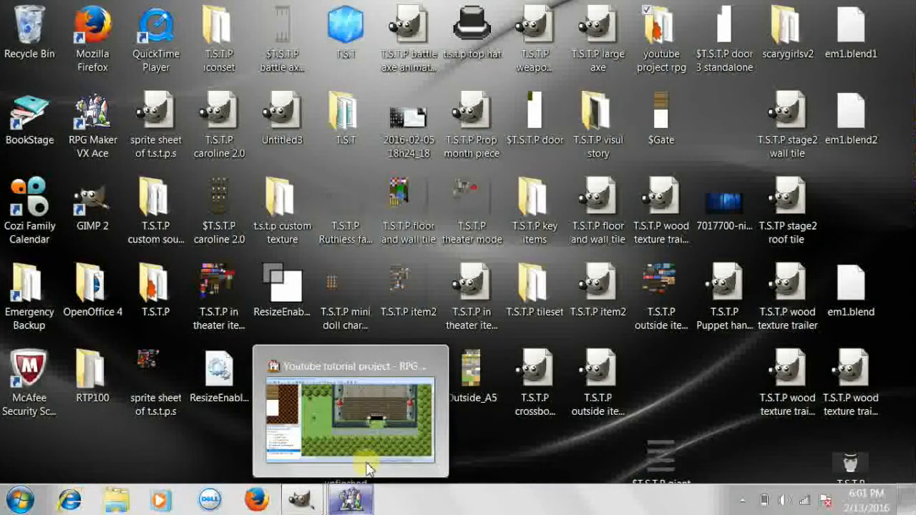
click(367, 465)
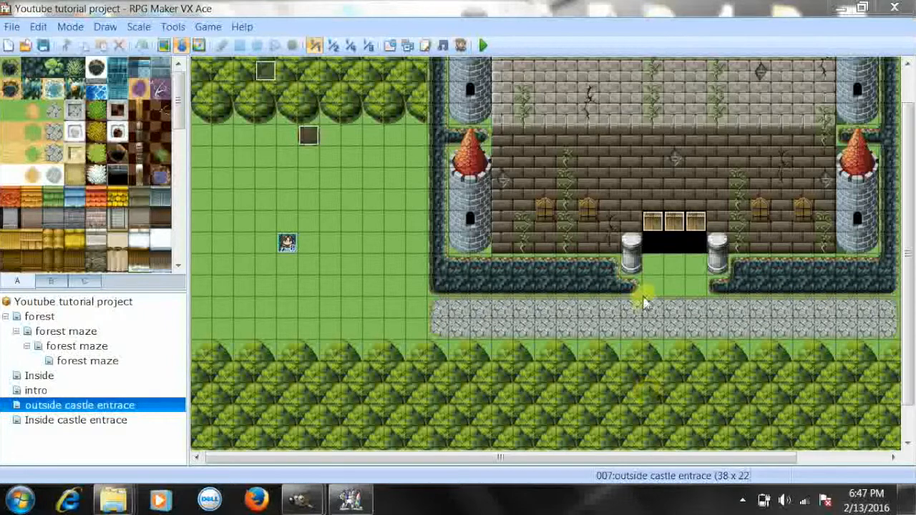
click(485, 44)
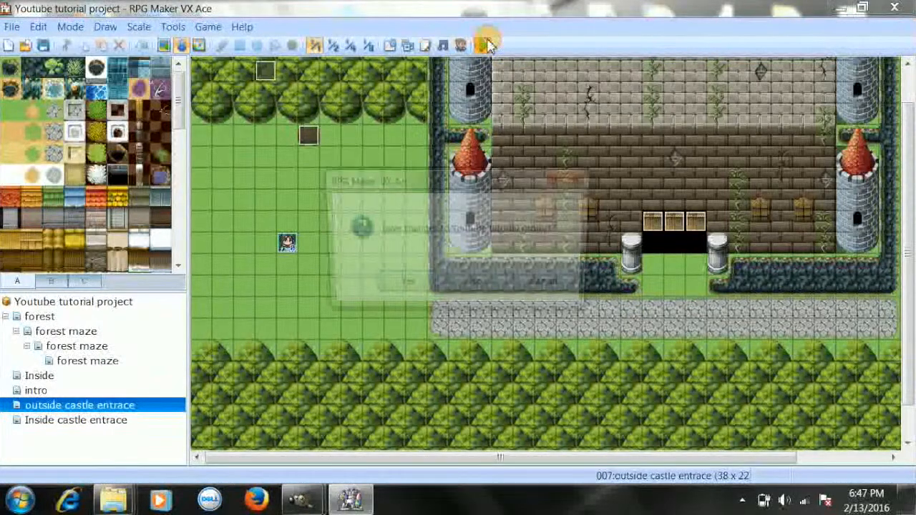
click(387, 280)
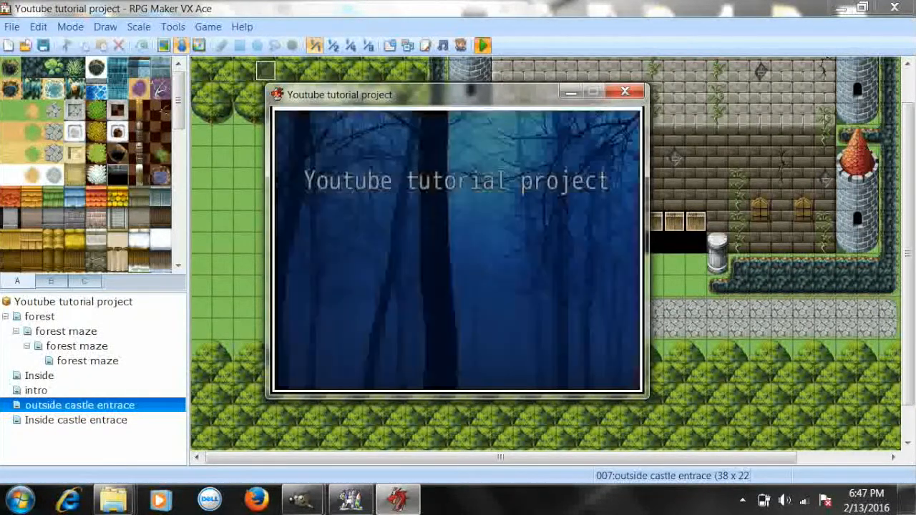
key(Up)
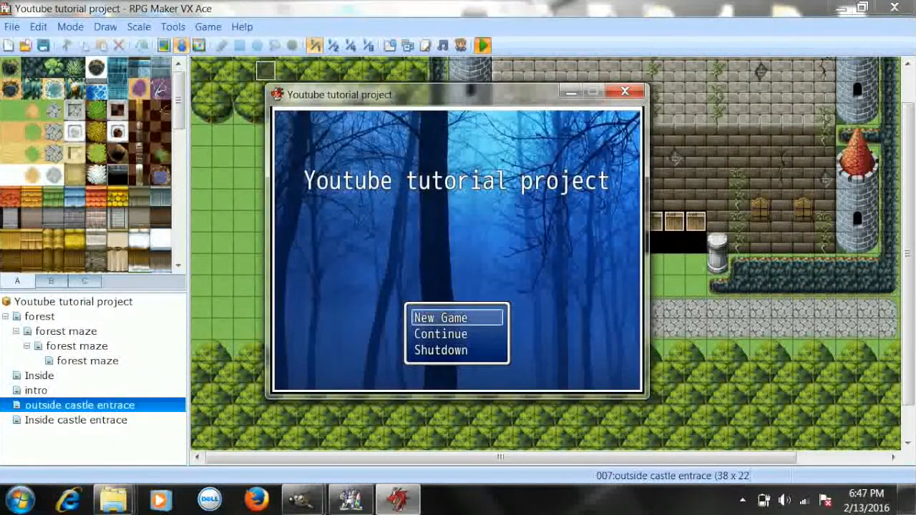
key(Return)
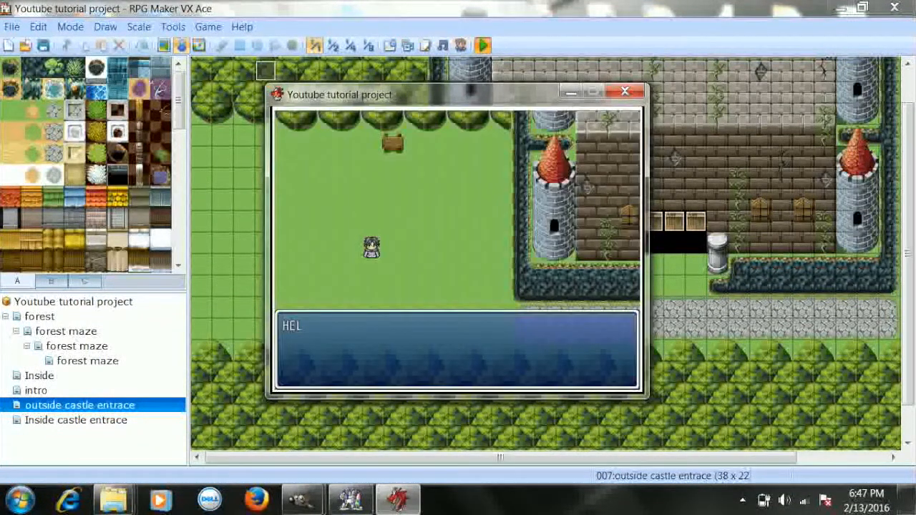
key(Return)
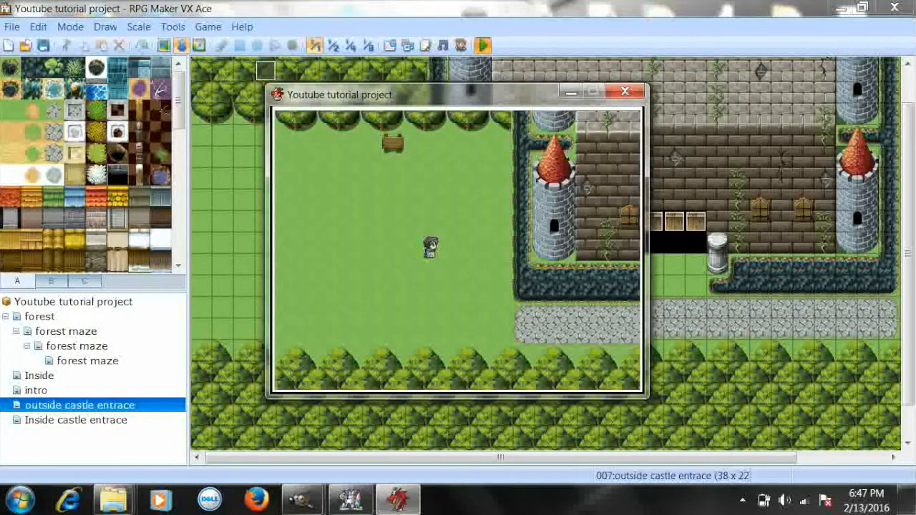
key(Return)
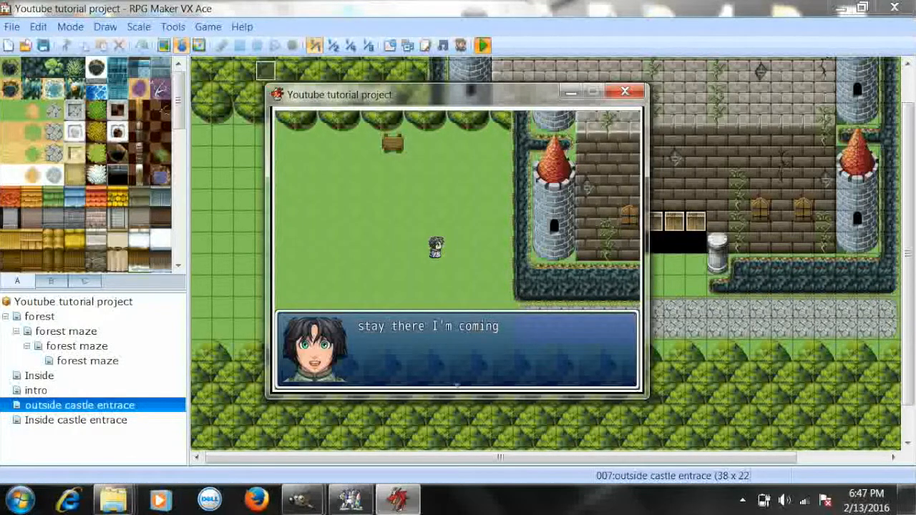
key(Return)
Step: Walk the character along the stone path to the castle doorway to inspect the gate, and end the playtest
key(Right)
key(Right)
key(Down)
key(Down)
key(Down)
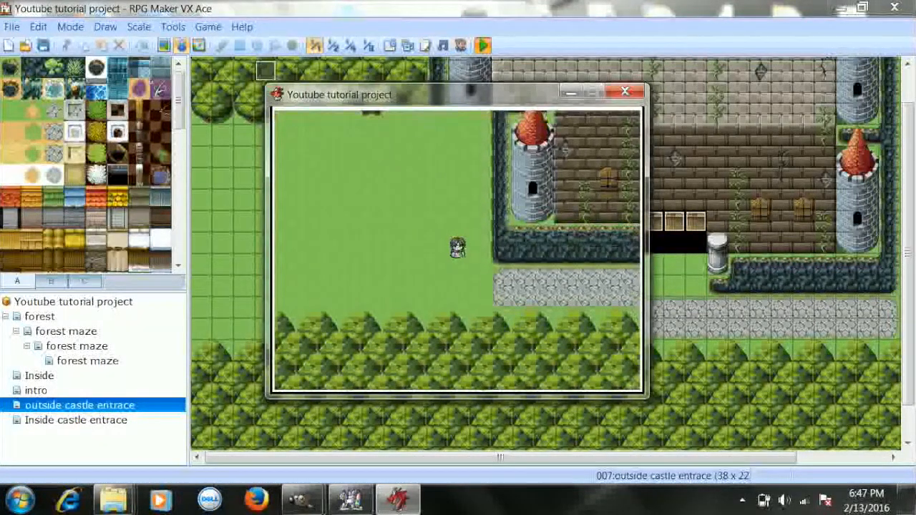
key(Right)
key(Right)
key(Right)
key(Right)
key(Right)
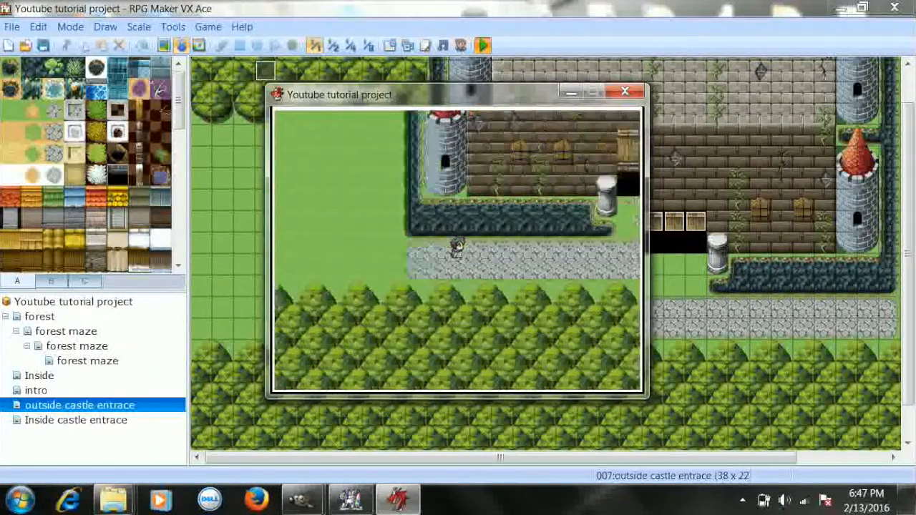
key(Right)
key(Right)
key(Right)
key(Right)
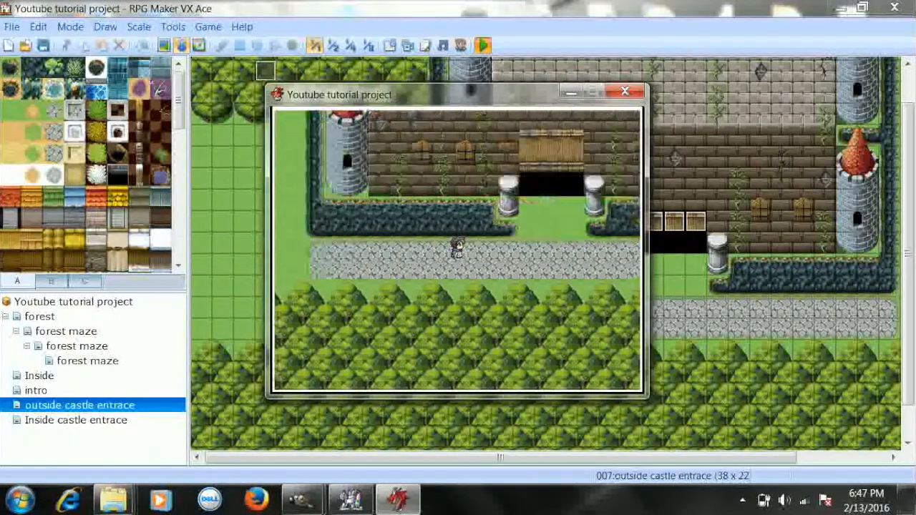
key(Right)
key(Right)
key(Right)
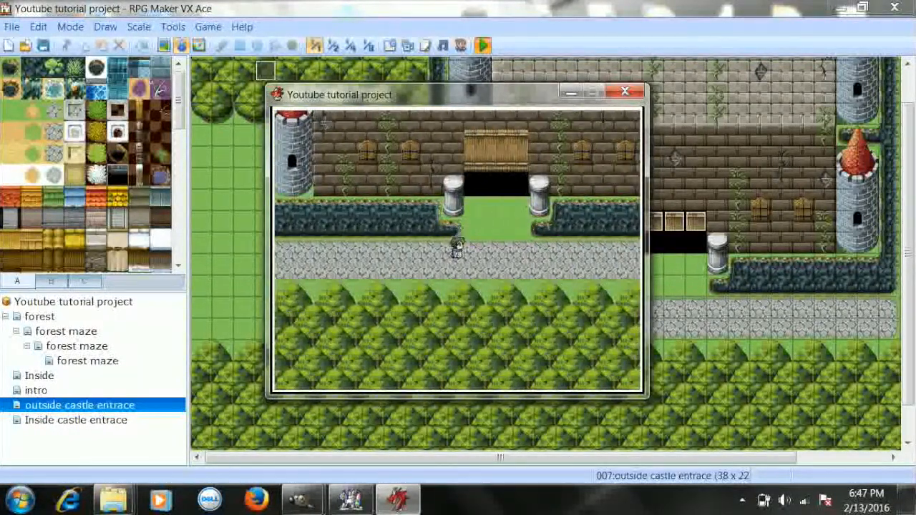
key(Up)
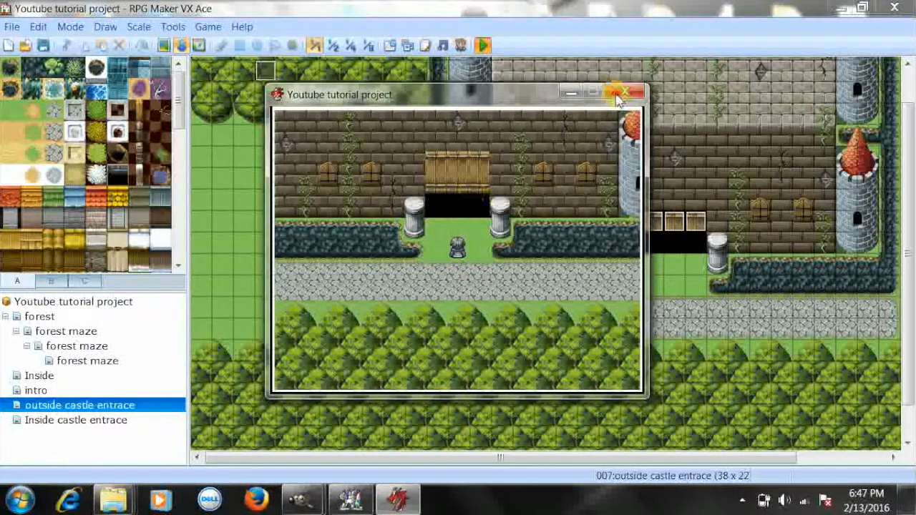
click(618, 99)
Step: Delete the gate events on the upper-right and upper-middle doorway tiles
right_click(694, 224)
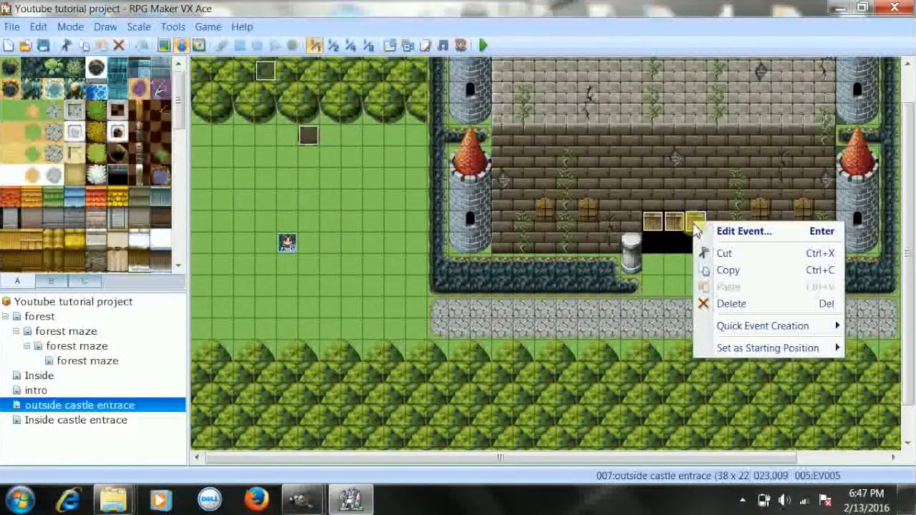
click(708, 304)
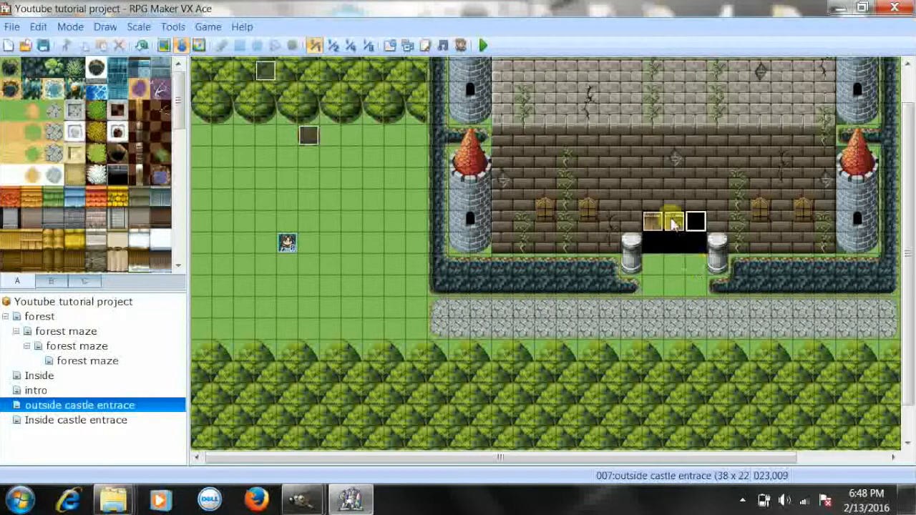
right_click(672, 223)
click(702, 299)
Step: Move the remaining gate event from the upper-left doorway tile to the tile directly below it, 021,010
right_click(655, 221)
click(688, 255)
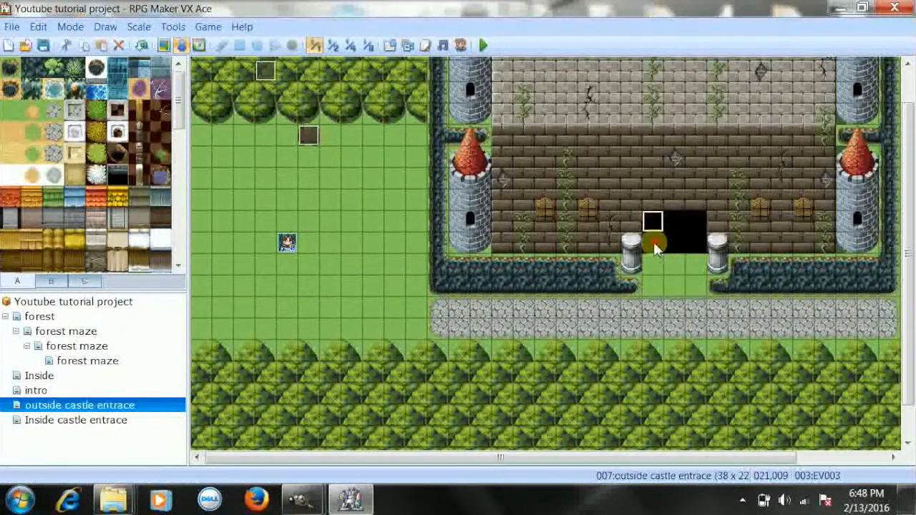
click(653, 242)
right_click(654, 242)
click(688, 309)
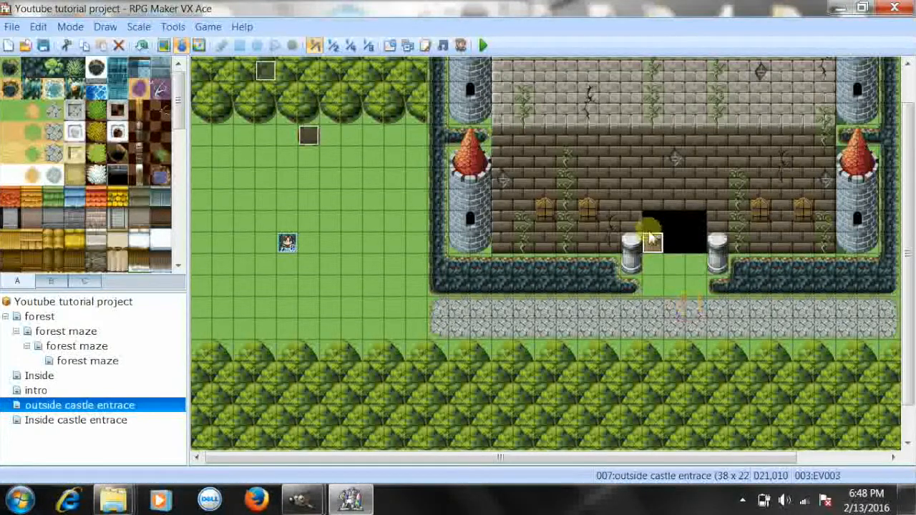
Step: Create an event on the stone path just west of the doorway and set its graphic to the first lever in !Switch1
double_click(609, 314)
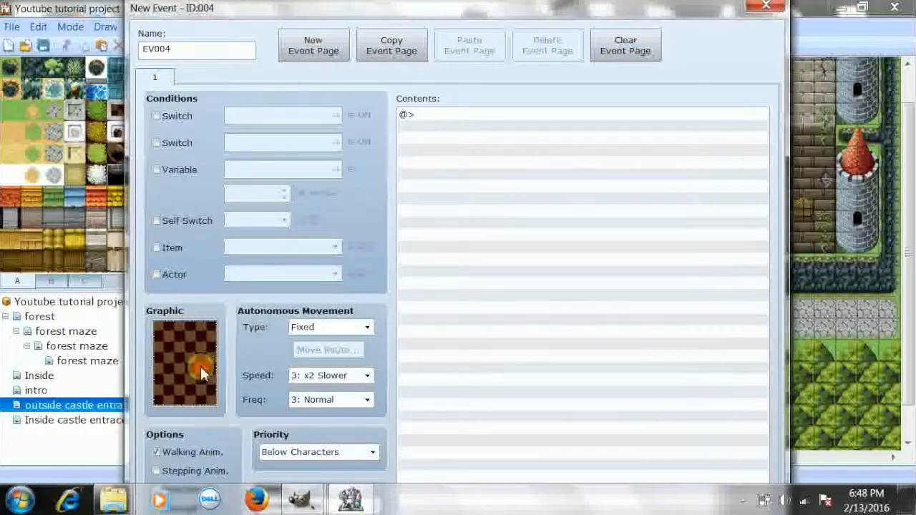
double_click(202, 372)
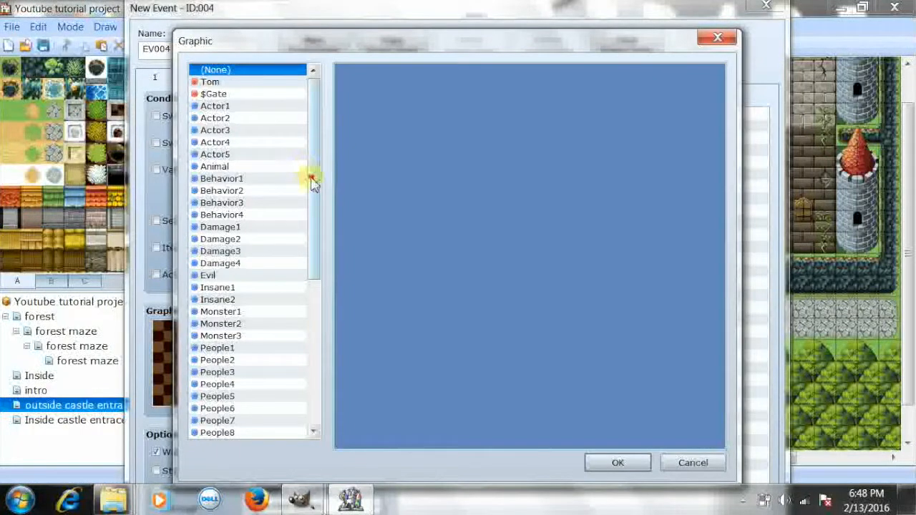
drag(312, 183, 317, 382)
click(250, 407)
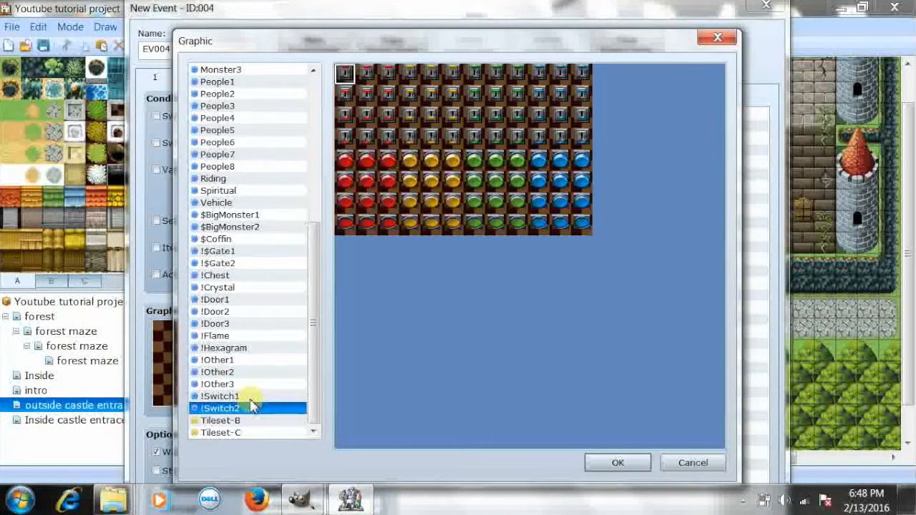
click(250, 396)
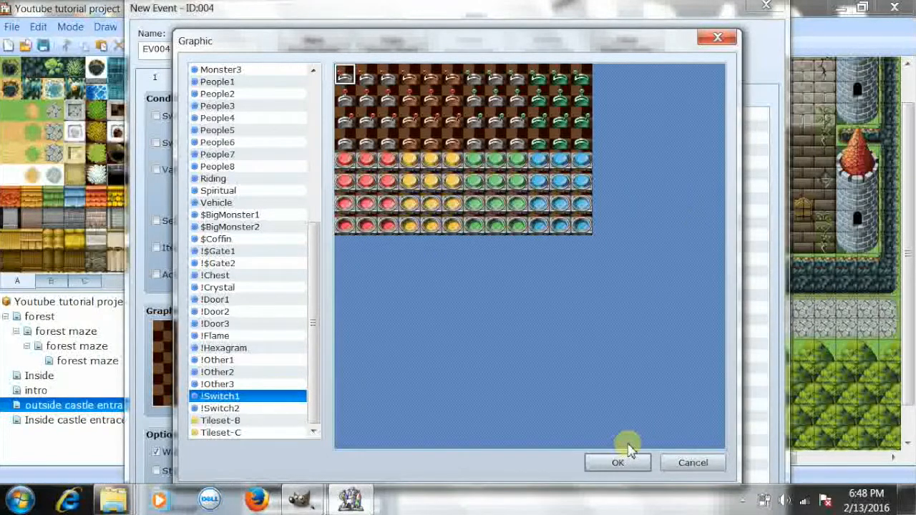
click(617, 462)
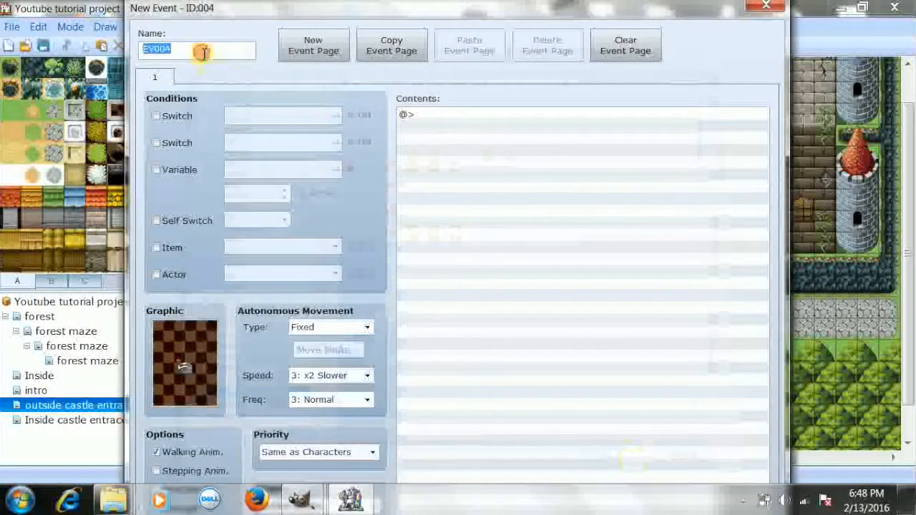
Step: Name the new lever event "gate switch"
key(BackSpace)
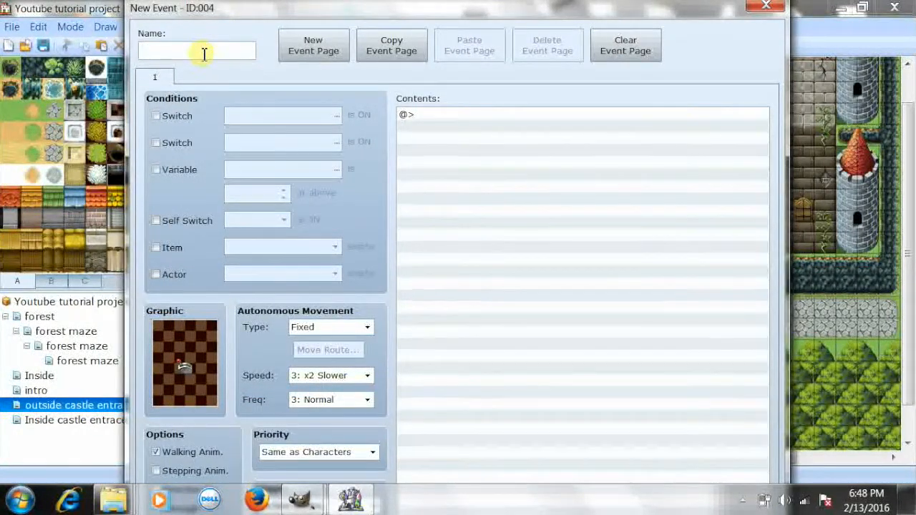
text(gate switch)
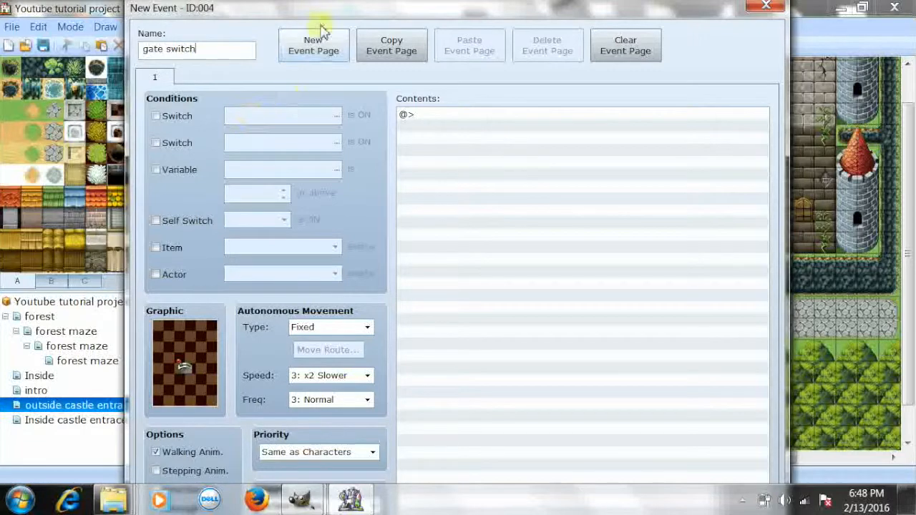
drag(379, 6, 419, 20)
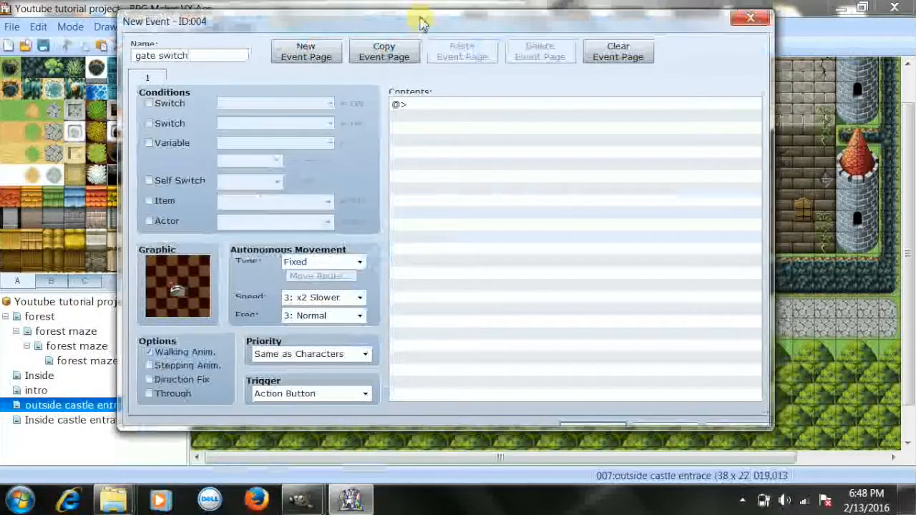
double_click(483, 107)
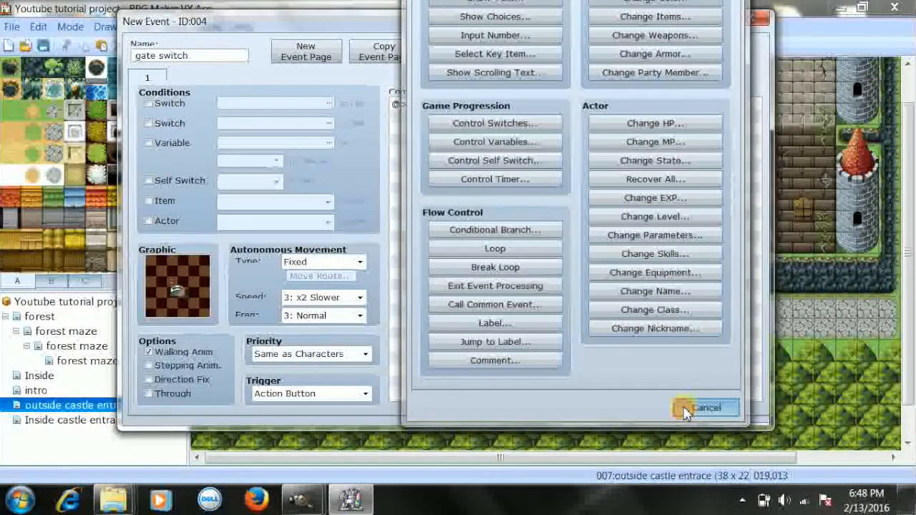
click(687, 409)
drag(616, 34, 620, 109)
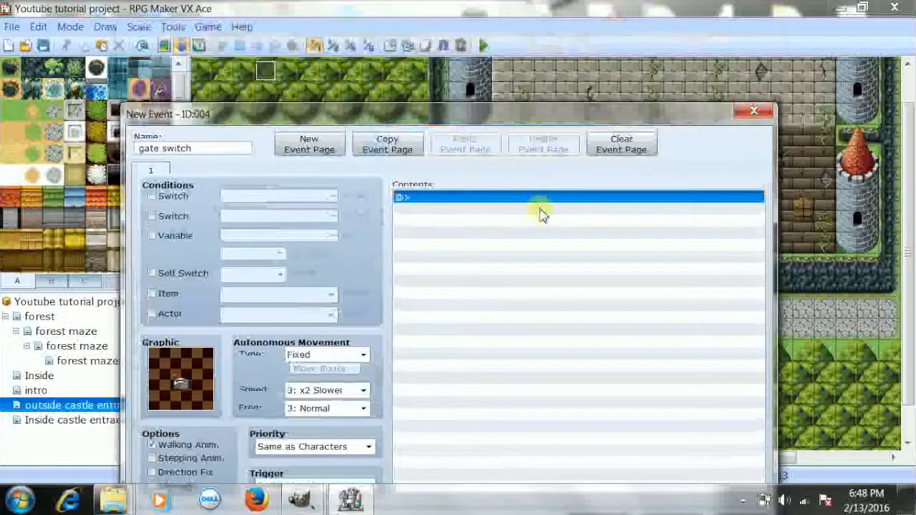
Step: Add a Show Text command reading "Do you want to pull the switch?" with the Normal Window background at the Bottom position
double_click(543, 200)
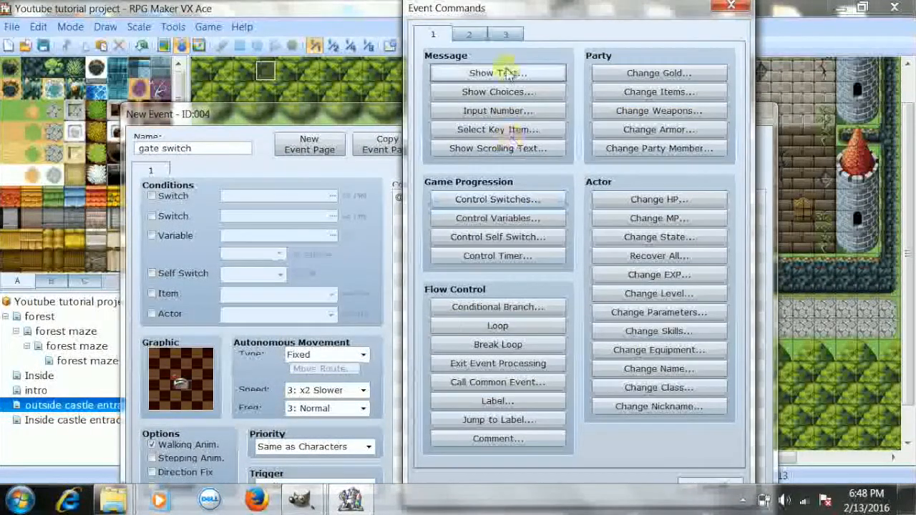
click(506, 75)
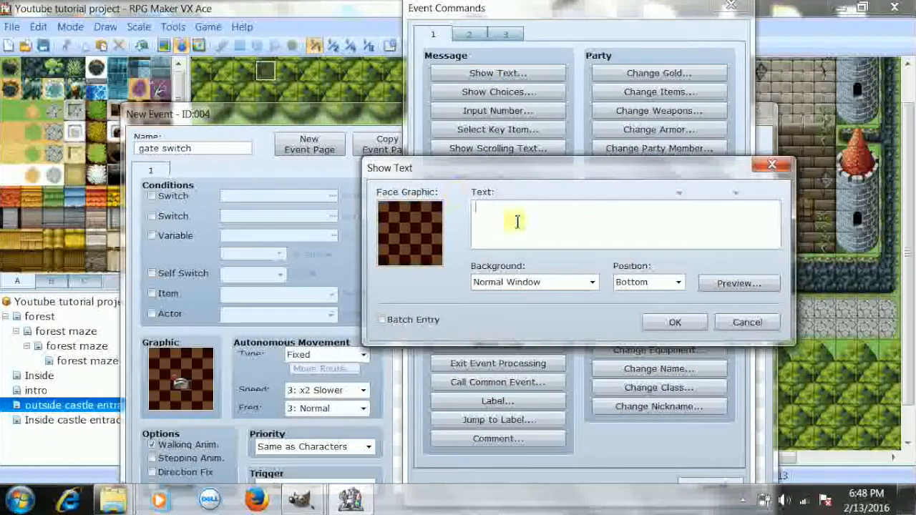
click(519, 281)
click(504, 302)
click(544, 231)
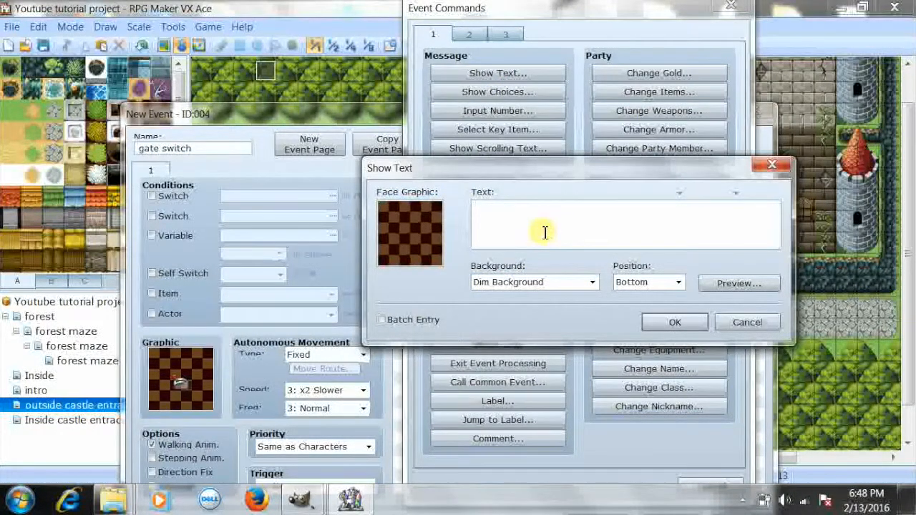
click(555, 282)
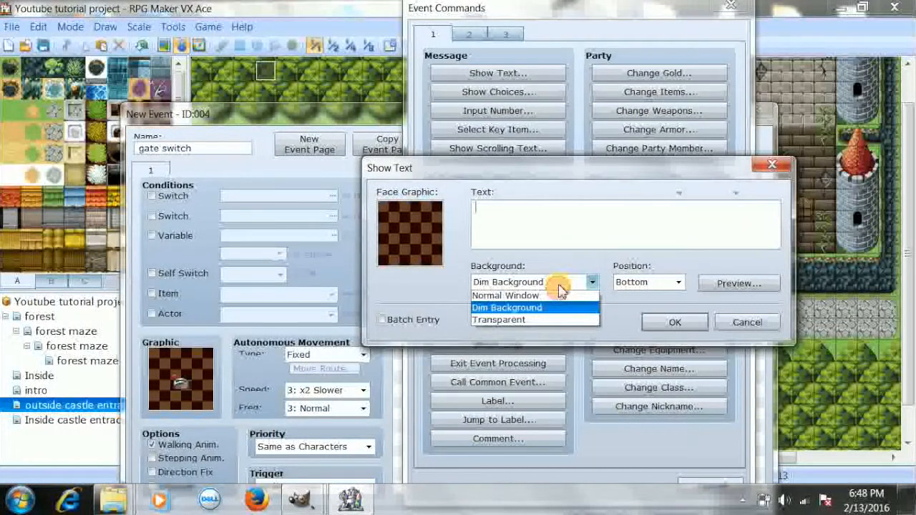
click(556, 298)
click(573, 206)
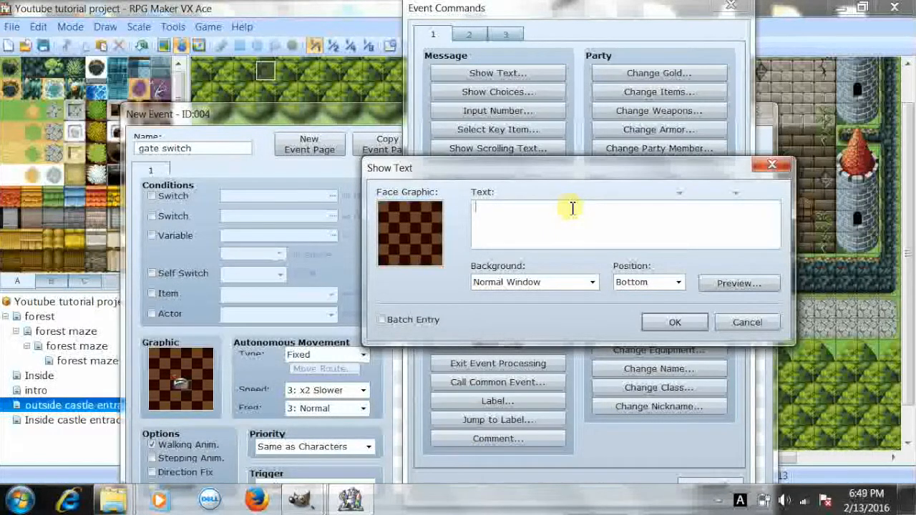
text(o you want)
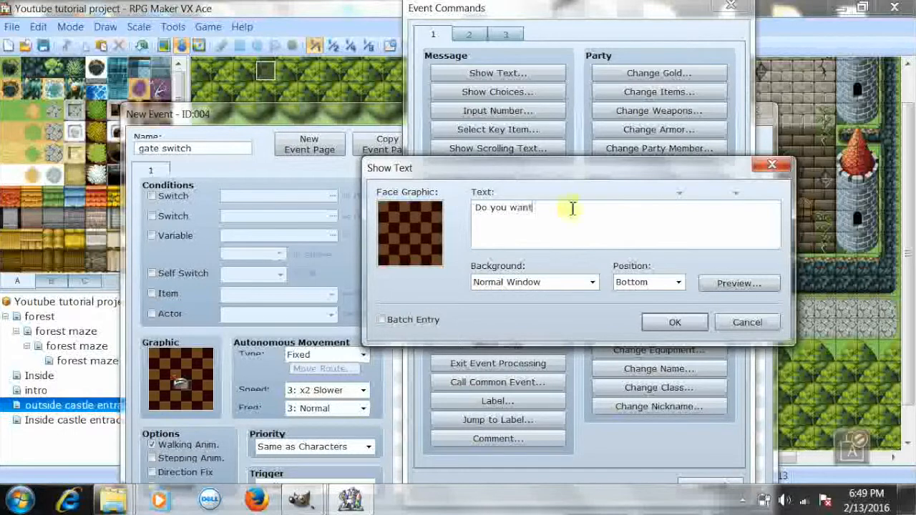
text( to)
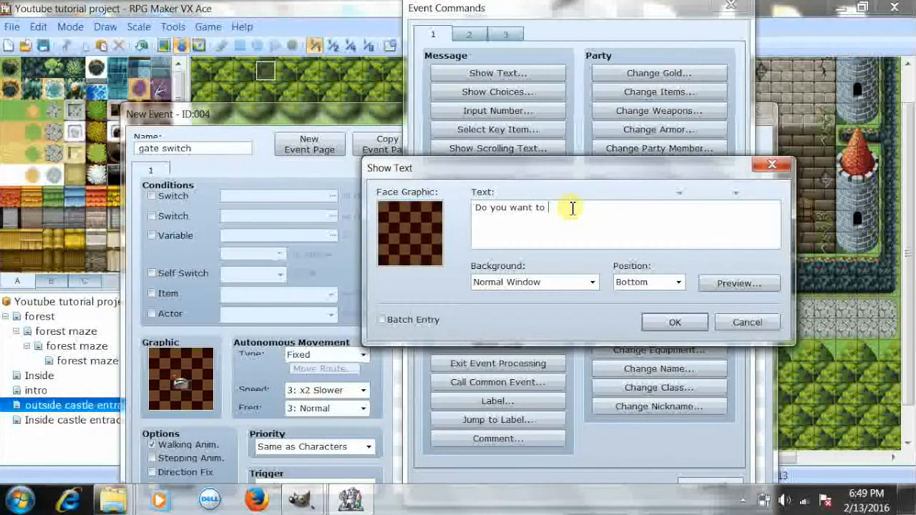
text( pull the swit)
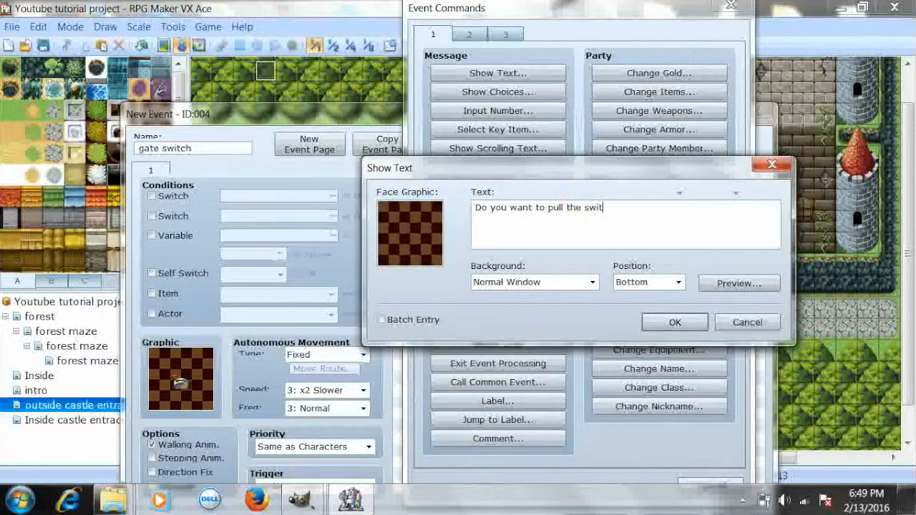
text(ch?)
click(666, 322)
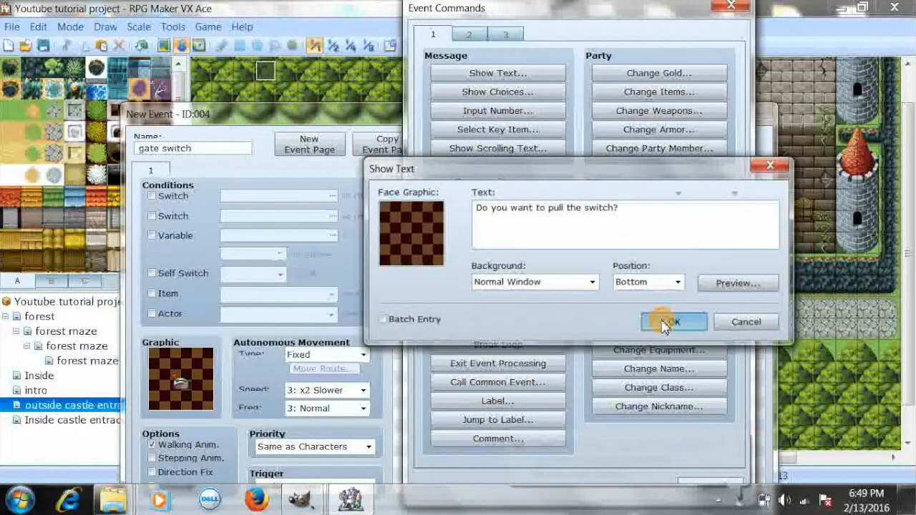
Step: Add a Show Choices command with Yes and No after the switch question
double_click(501, 221)
click(497, 92)
click(579, 326)
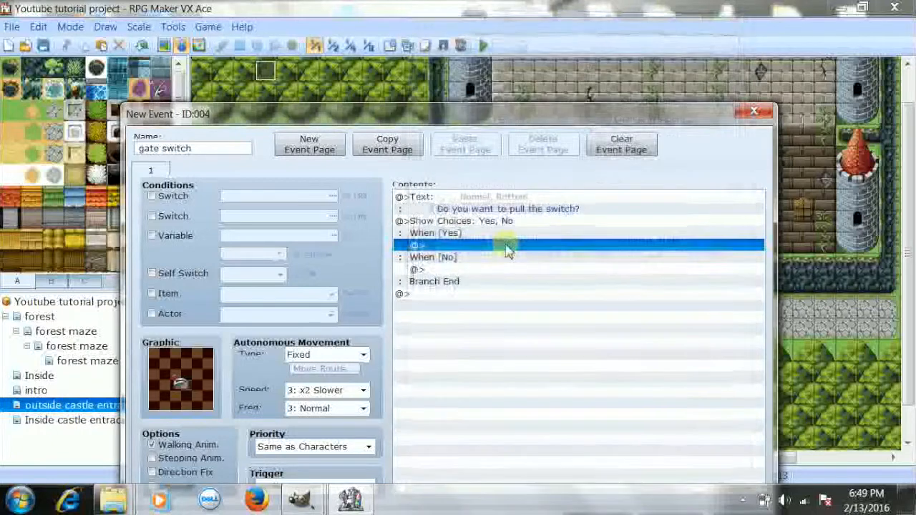
Step: In the Yes branch, add a Play SE command with the Switch1 sound at 100% volume
double_click(506, 248)
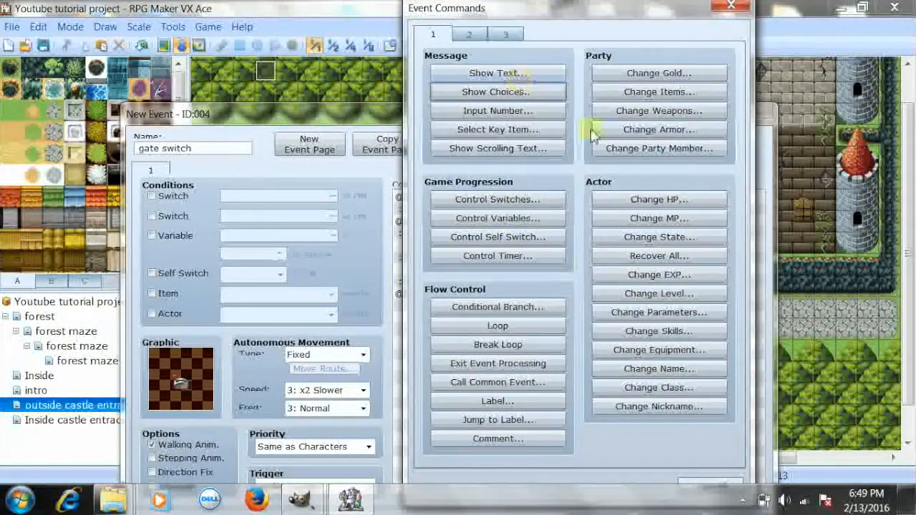
click(472, 34)
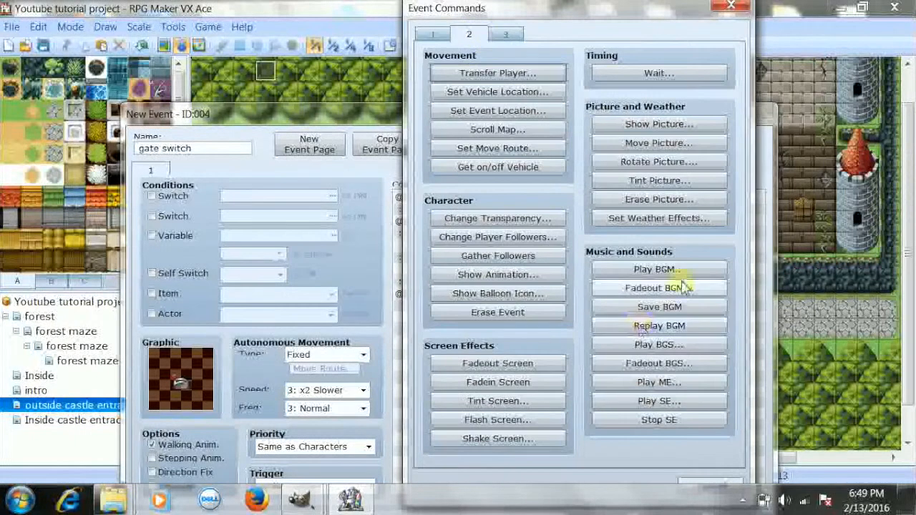
click(688, 402)
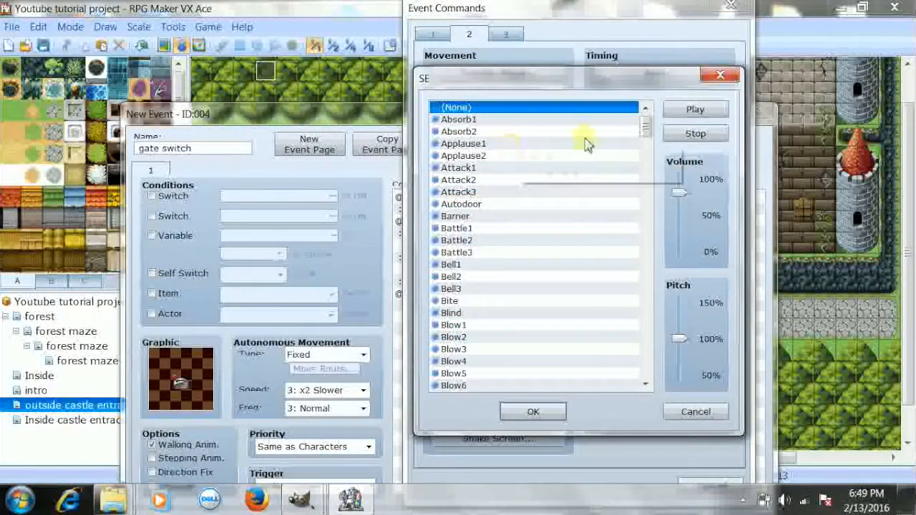
drag(646, 127, 652, 334)
click(515, 339)
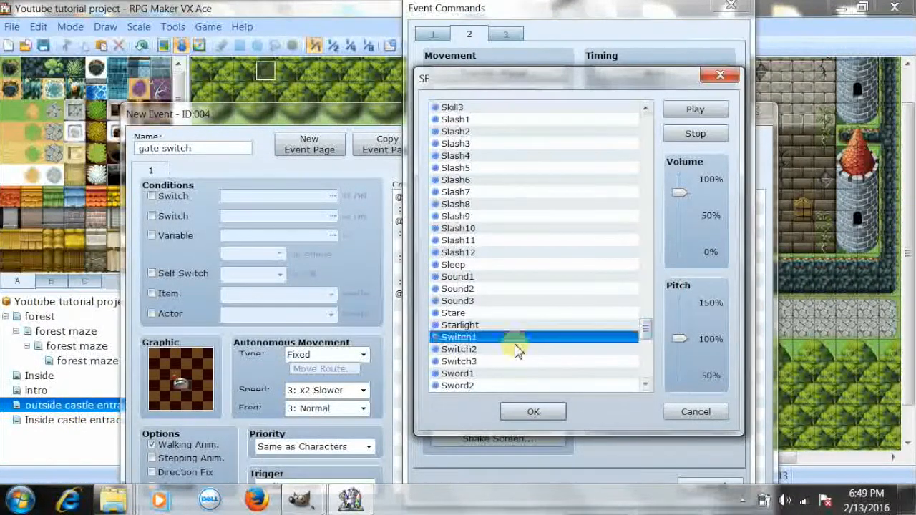
click(693, 110)
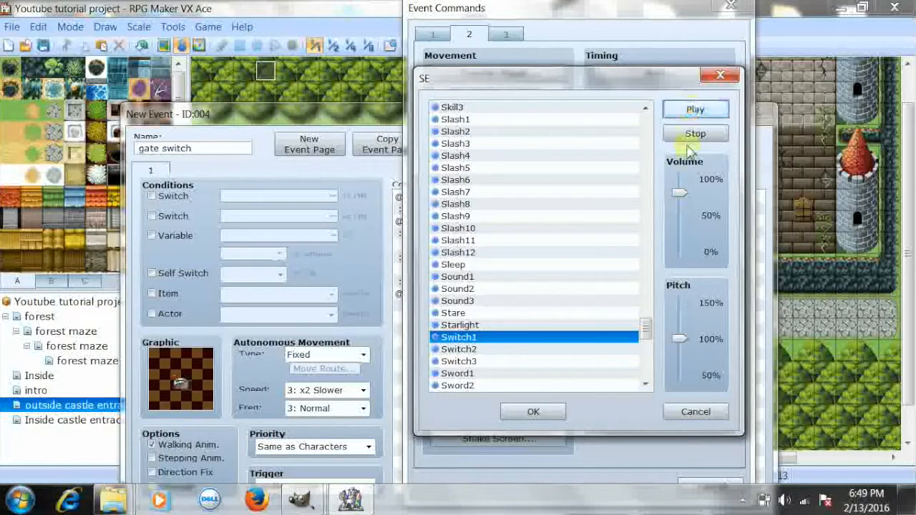
drag(678, 193, 674, 164)
click(523, 410)
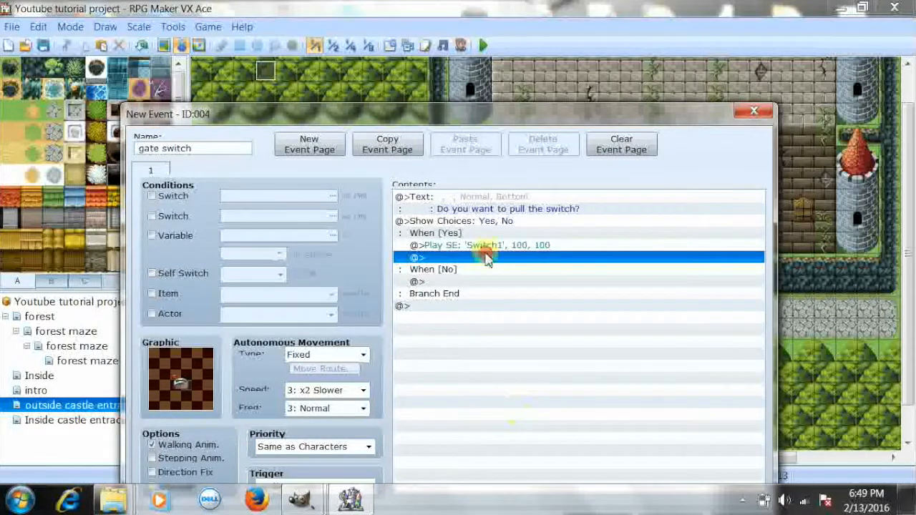
Step: Below the Switch1 sound in the Yes branch, add a Show Text command reading "You open the gate"
double_click(486, 258)
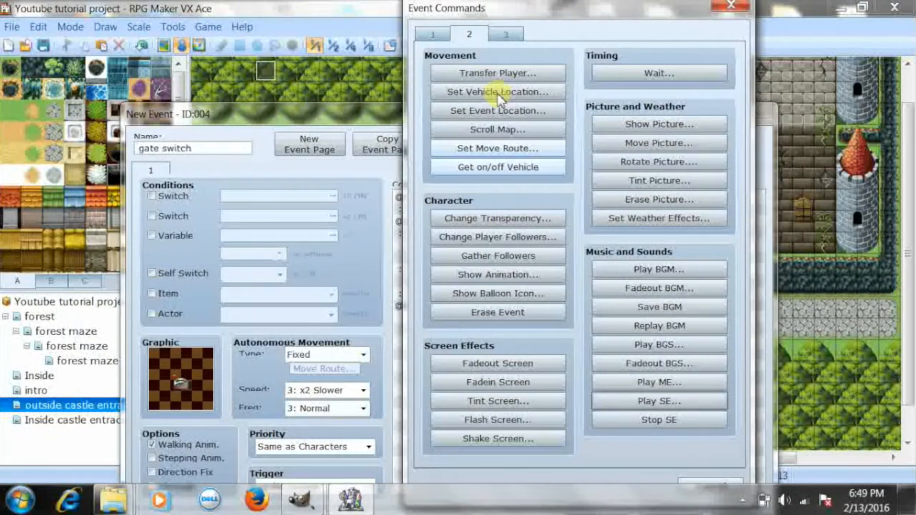
click(432, 34)
click(447, 75)
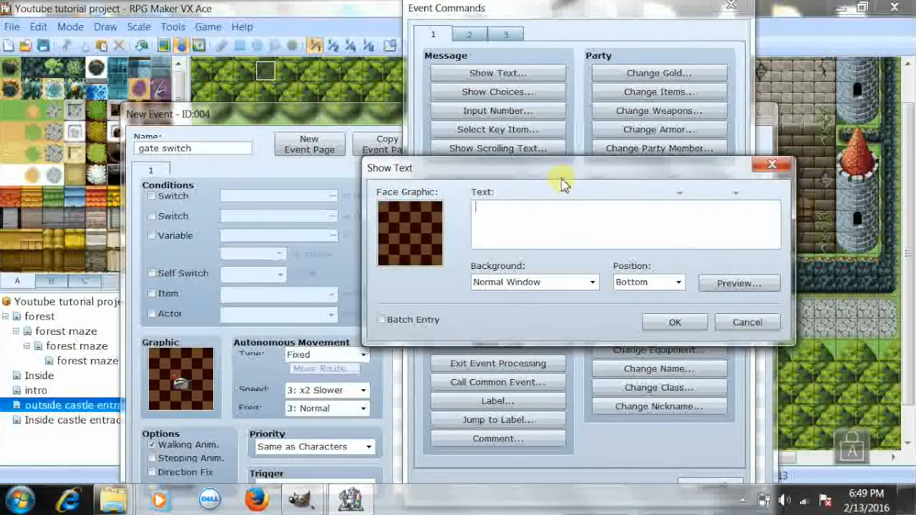
text(ou open)
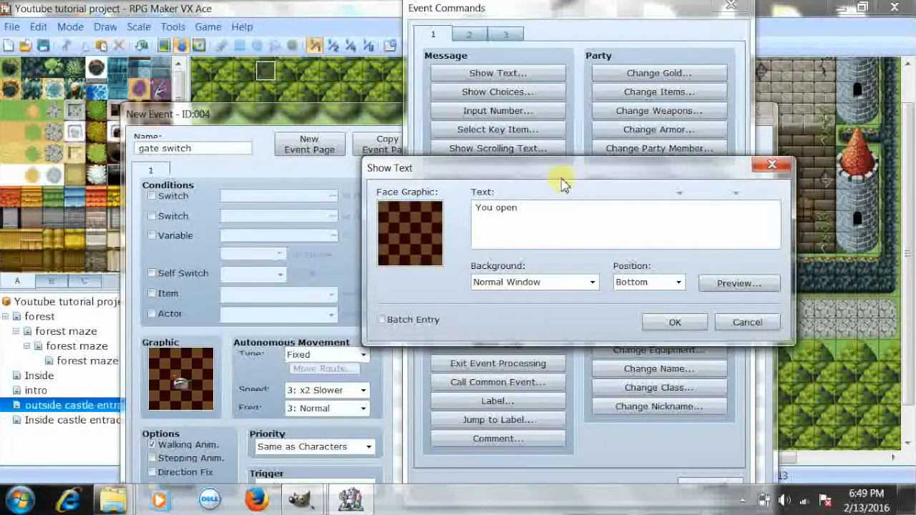
text( the gate)
click(662, 322)
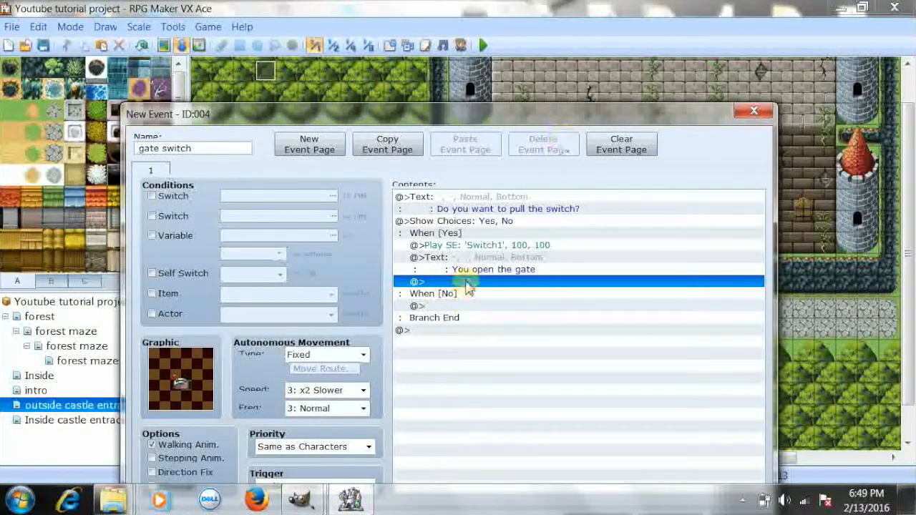
Step: Begin a new event command on the empty line below "You open the gate" in the Yes branch
double_click(466, 284)
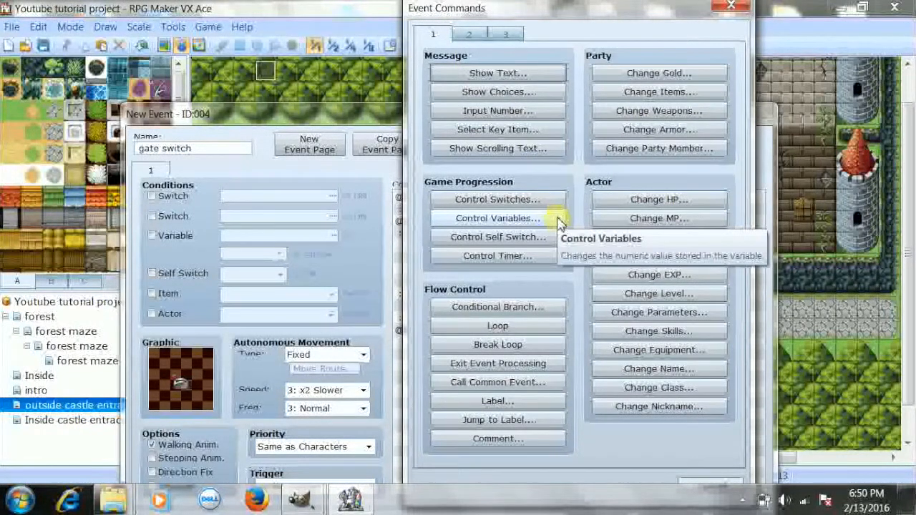
click(552, 202)
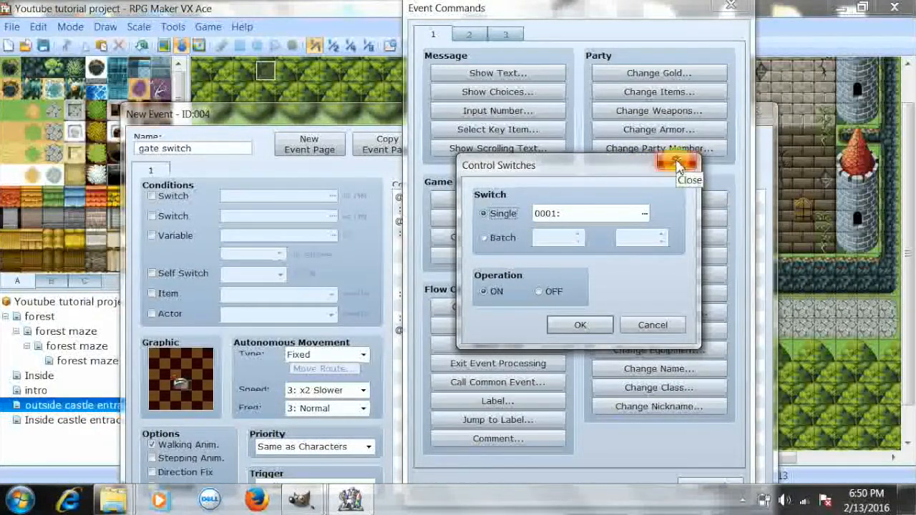
click(677, 165)
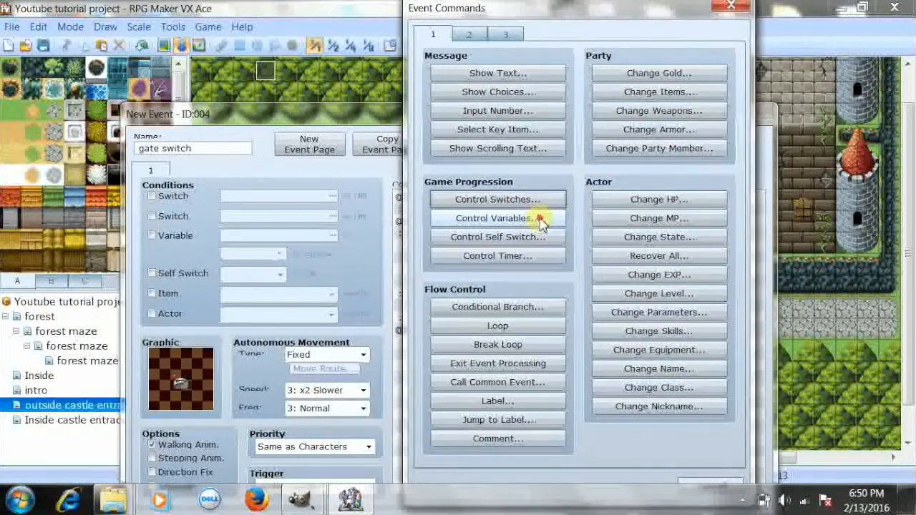
click(540, 219)
click(728, 84)
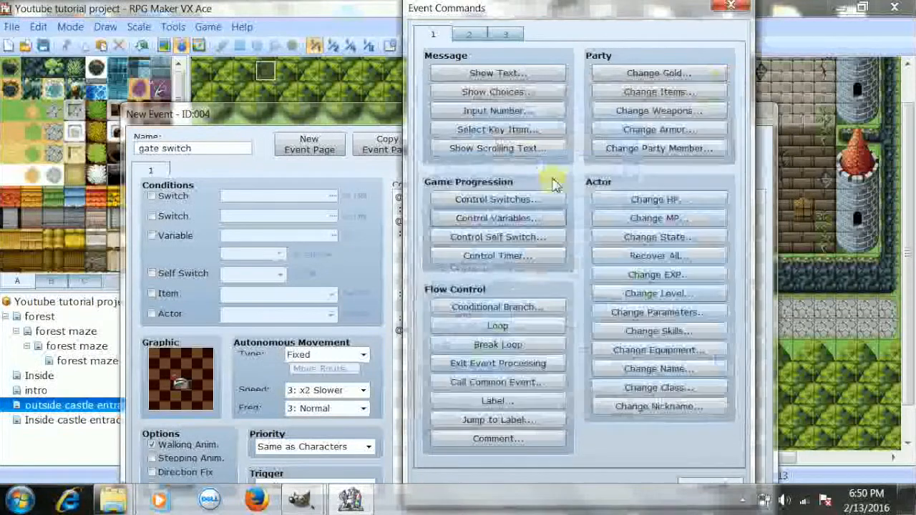
Step: Add a Control Switches command that turns switch 0001 ON, naming that switch "open gate"
click(545, 200)
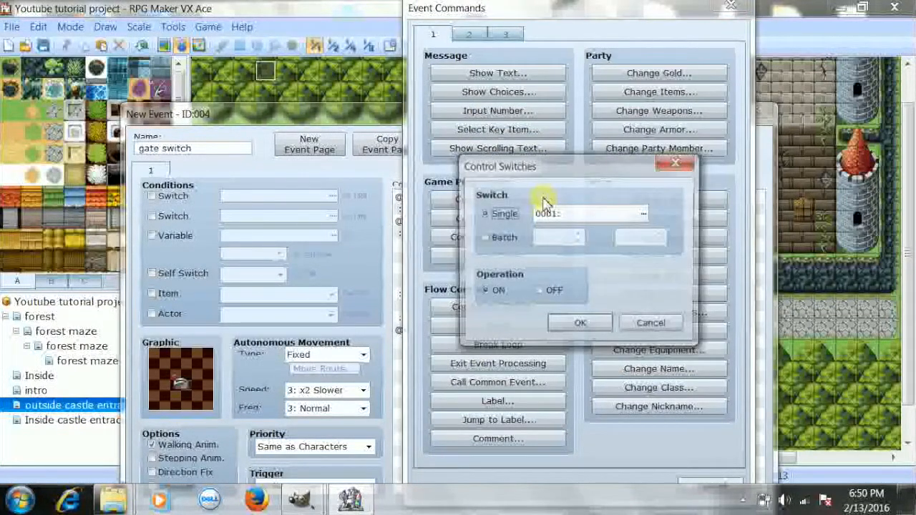
click(576, 212)
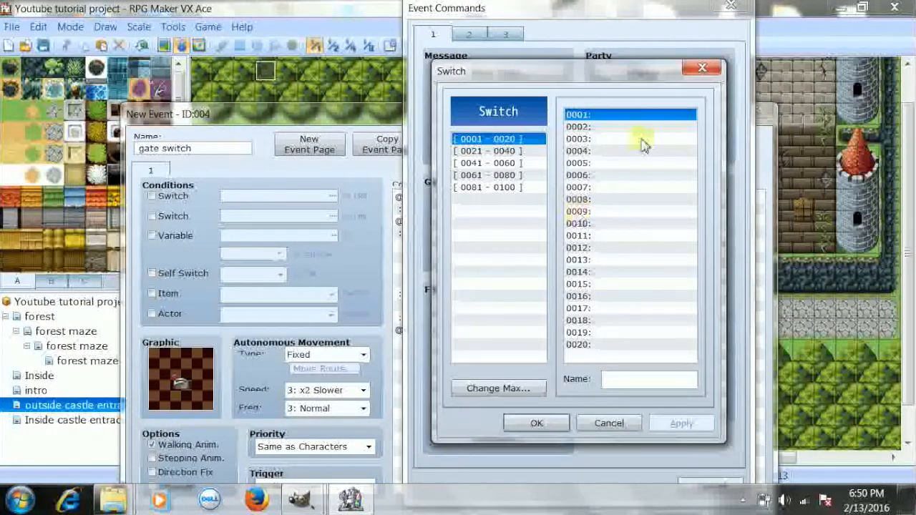
click(638, 379)
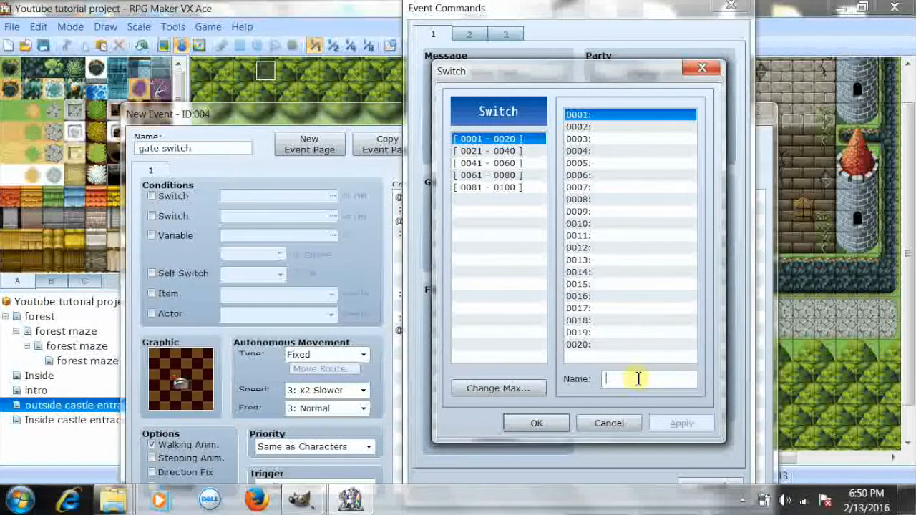
text(open)
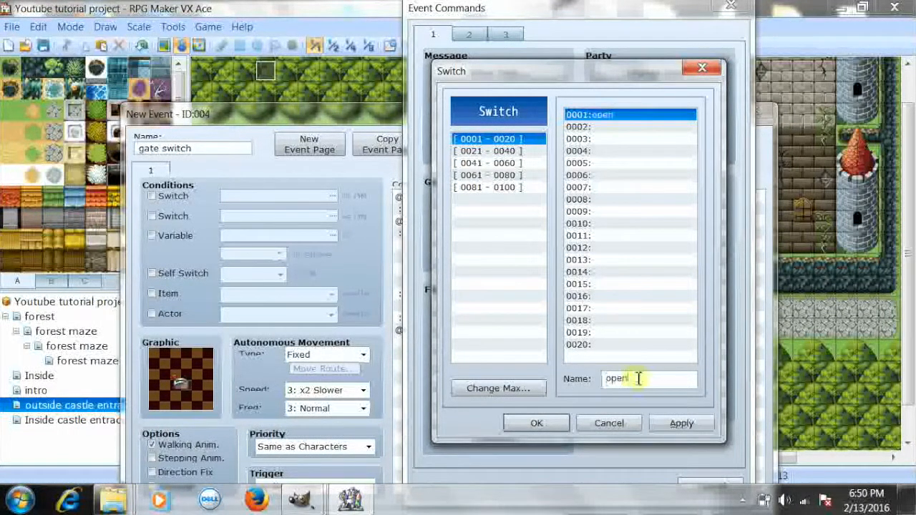
text( gate)
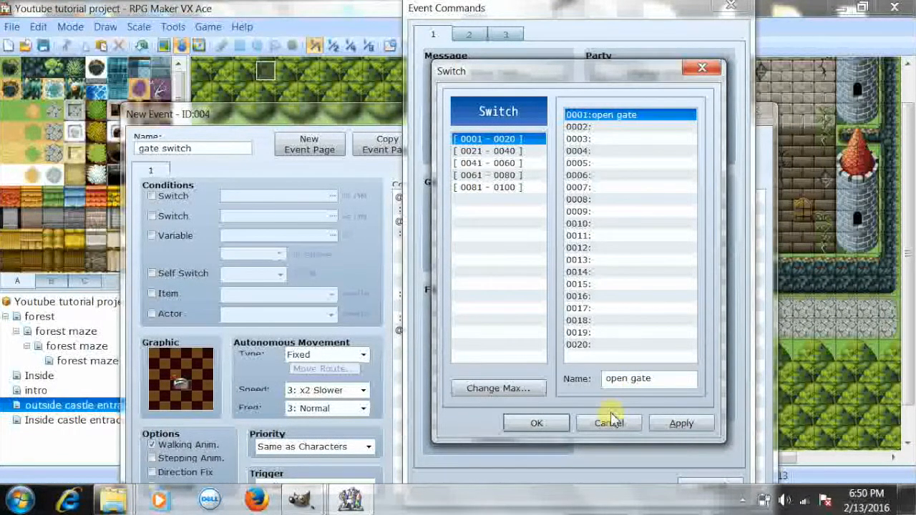
click(536, 423)
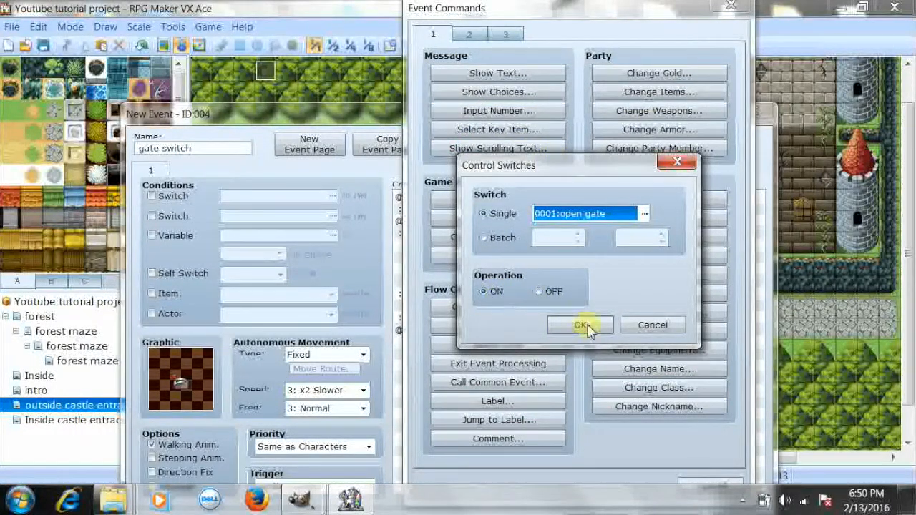
click(580, 324)
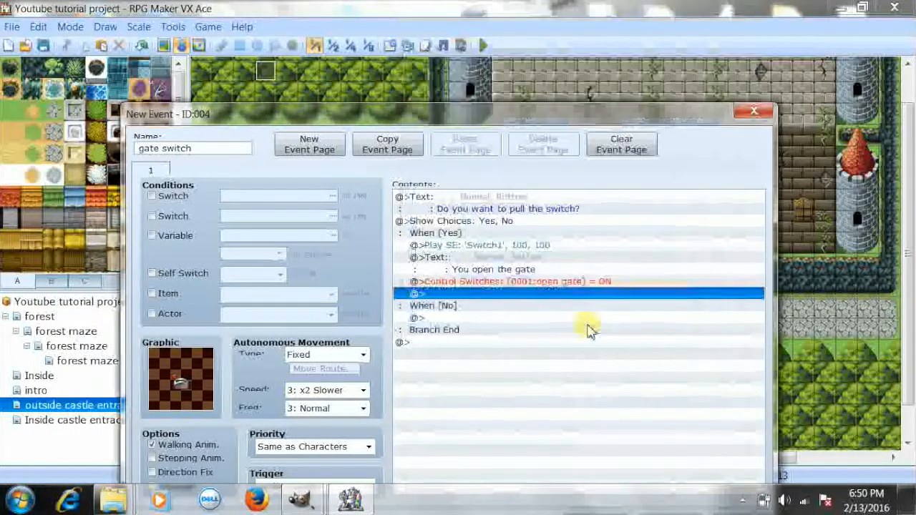
Step: Below the open gate switch command in the Yes branch, add a Control Self Switch command setting A to ON
double_click(538, 299)
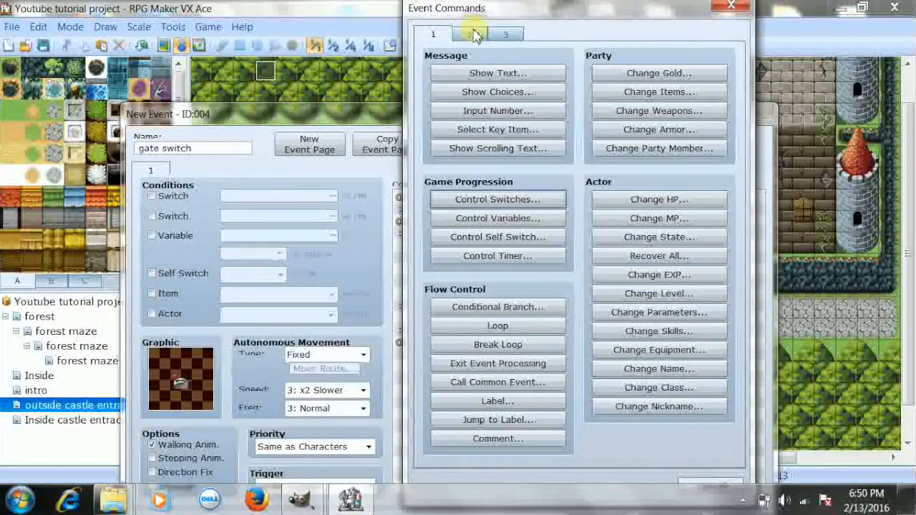
click(494, 238)
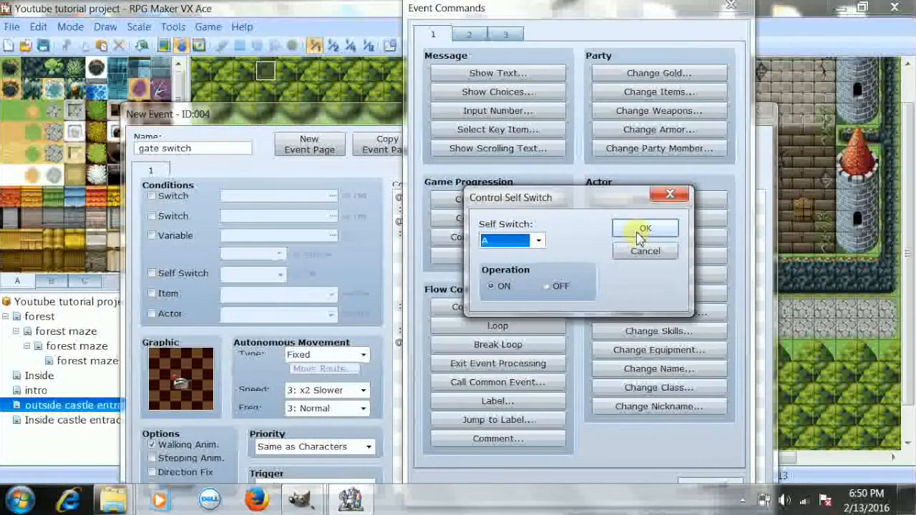
click(639, 236)
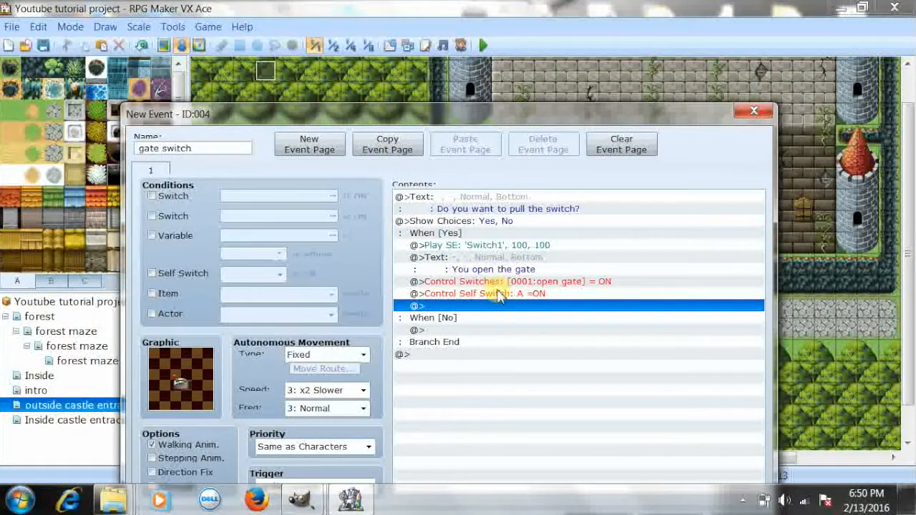
Step: Create a second page for the gate switch event, conditioned on Self Switch A being ON
click(299, 148)
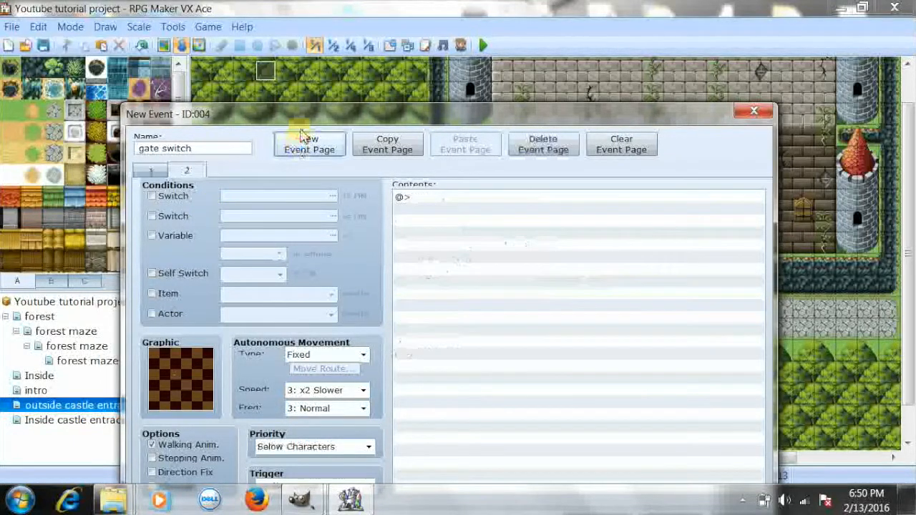
drag(301, 114, 299, 20)
click(147, 170)
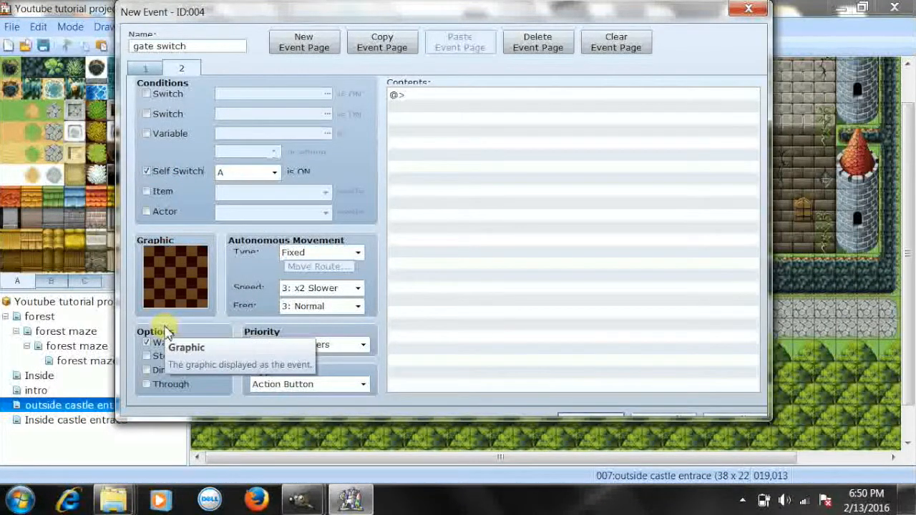
Step: Set the second page's graphic to the lever in the third column, third row of the !Switch1 character sheet
double_click(188, 275)
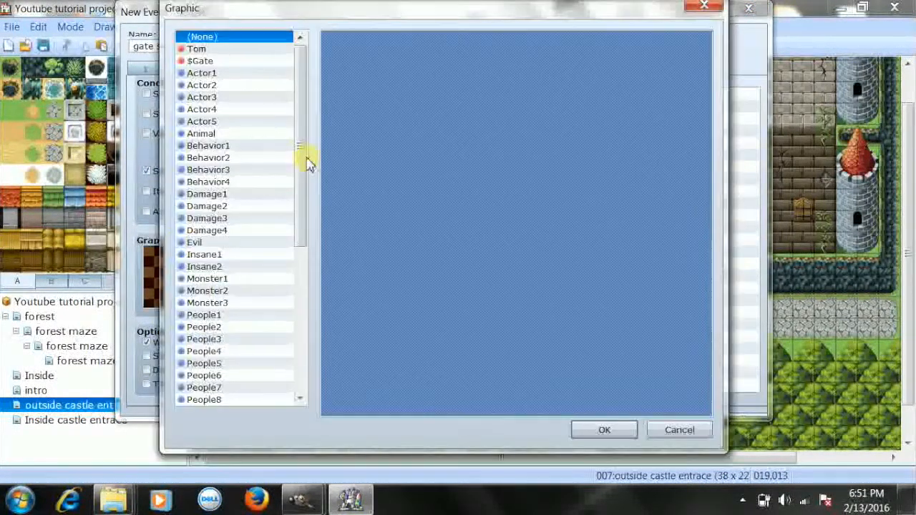
drag(308, 164, 307, 307)
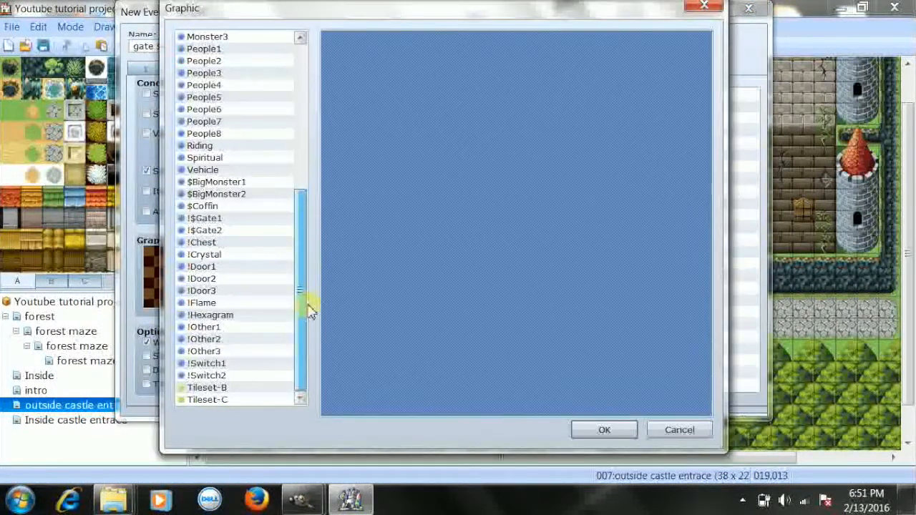
click(260, 388)
click(261, 364)
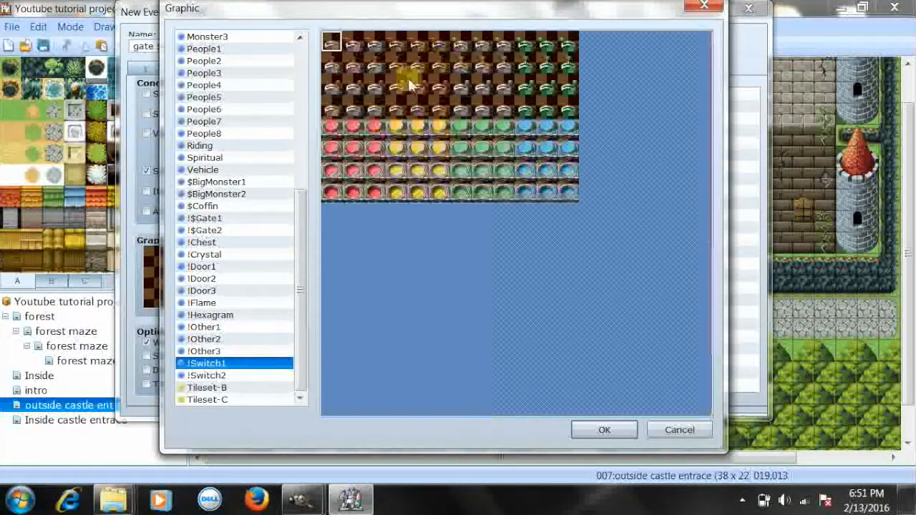
click(376, 46)
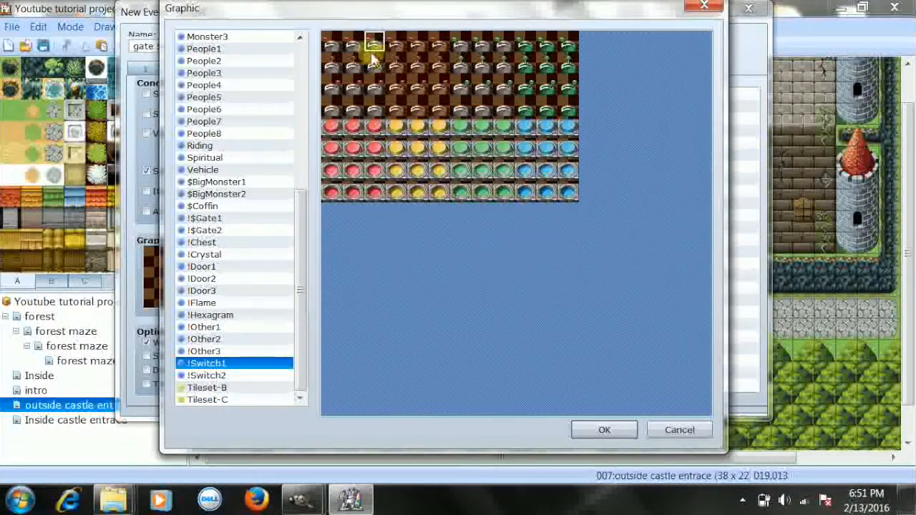
click(373, 89)
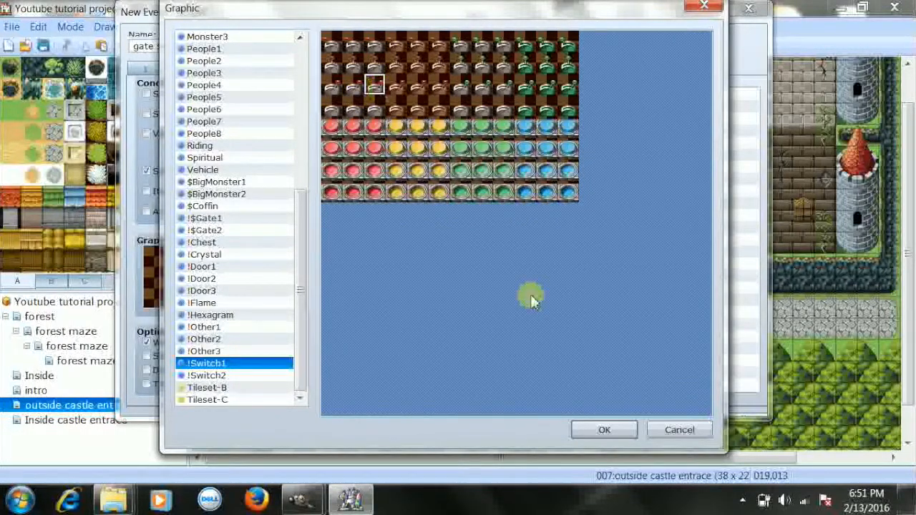
click(597, 430)
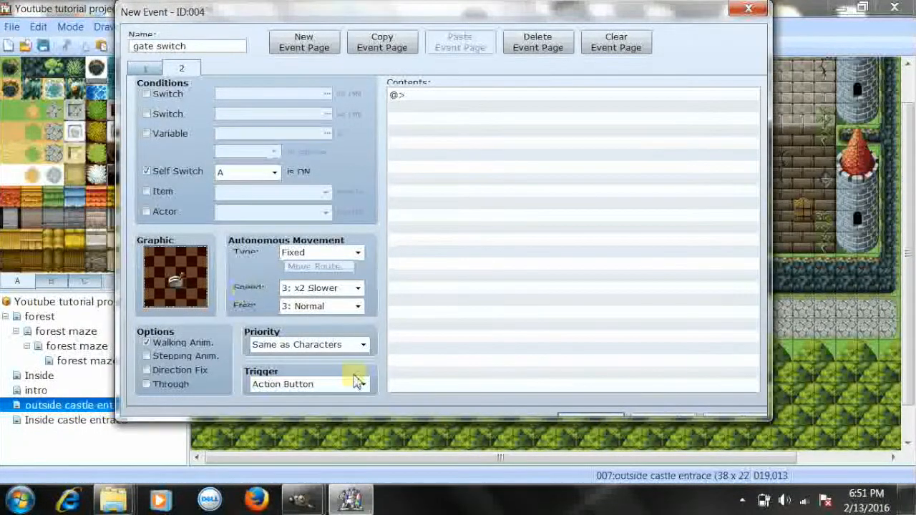
Step: Add a Show Text command reading "you already open the gate" to the second page and save the gate switch event
double_click(455, 96)
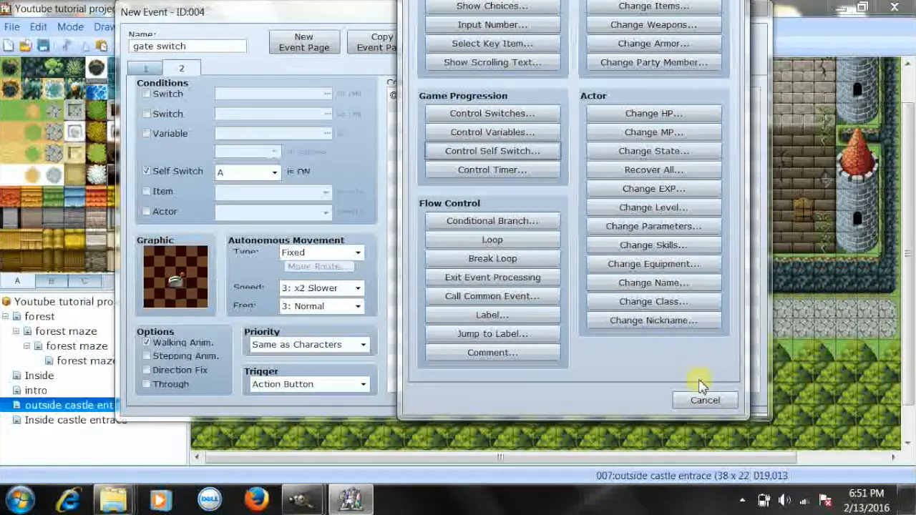
click(703, 398)
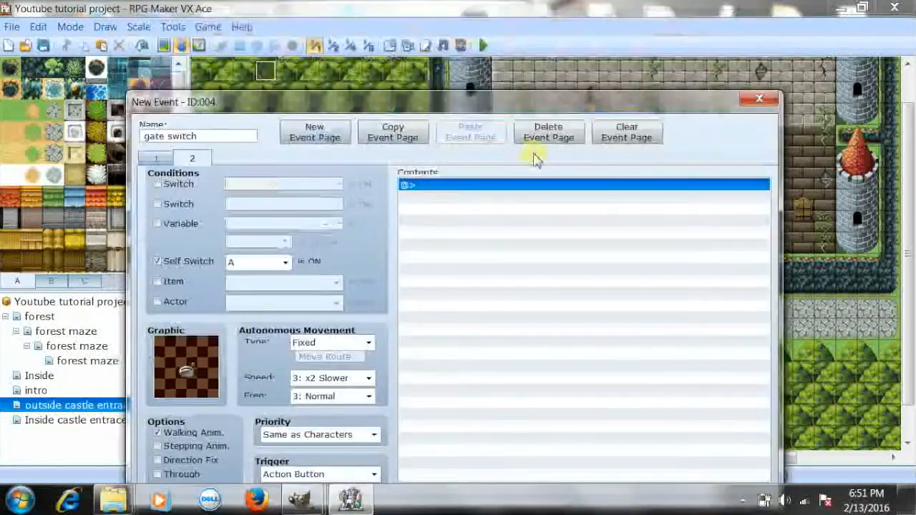
double_click(511, 185)
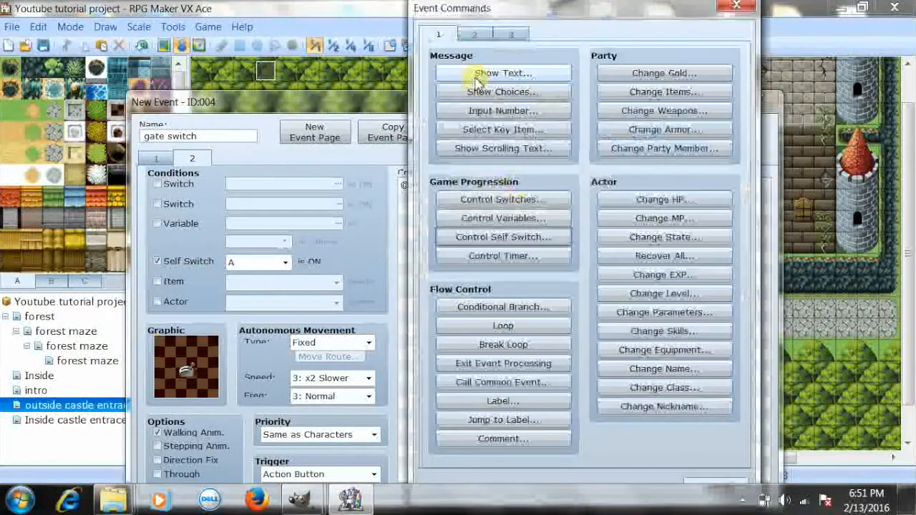
click(478, 74)
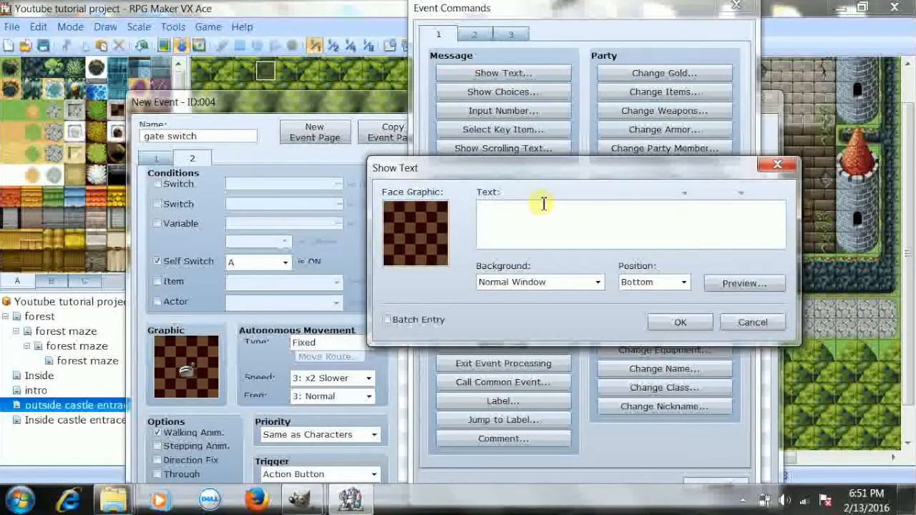
text(you already )
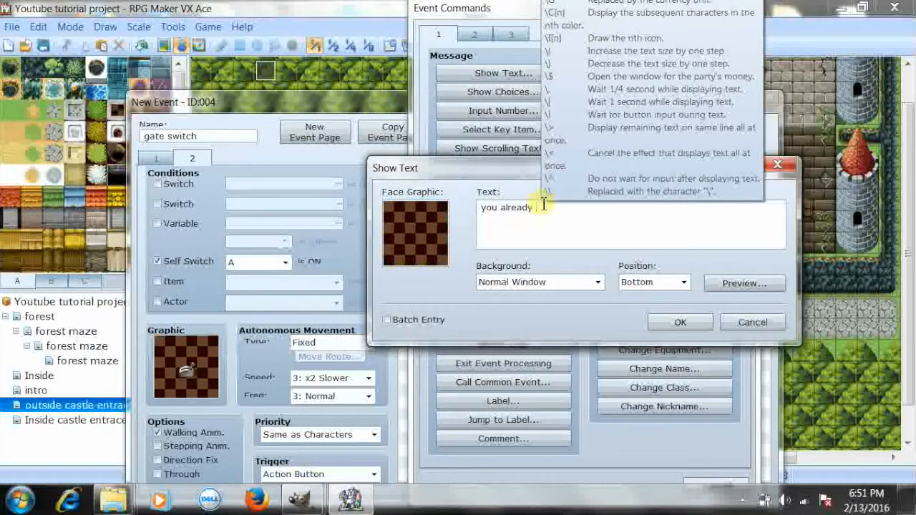
text(open the gate)
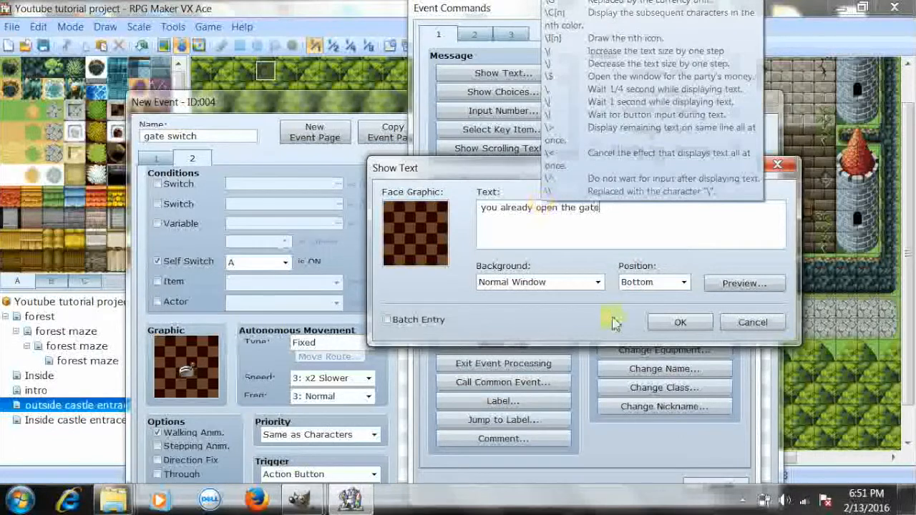
click(678, 323)
drag(578, 96, 578, 14)
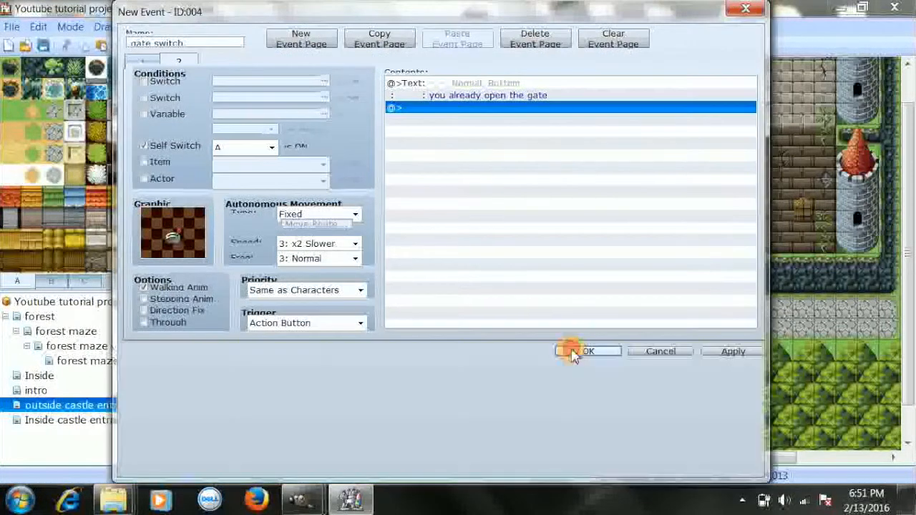
click(583, 352)
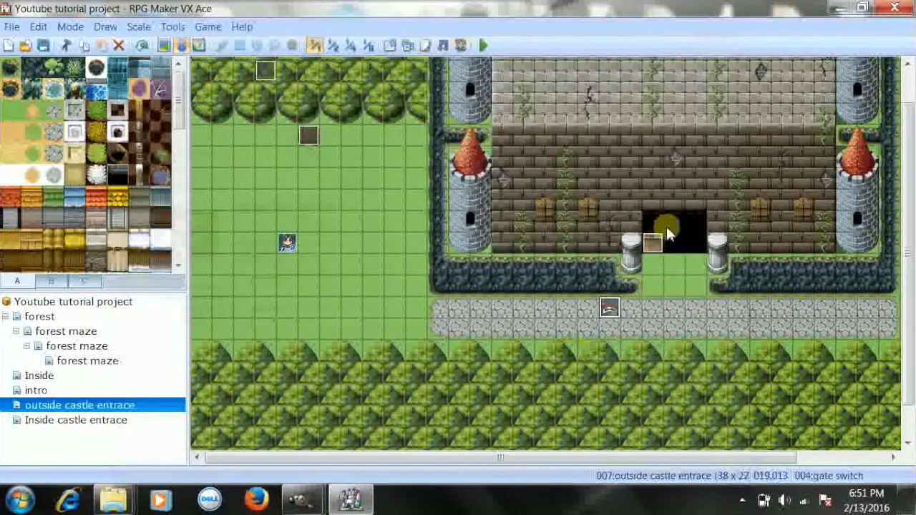
Step: Open the gate event at the castle doorway for editing and name it "gate"
click(662, 245)
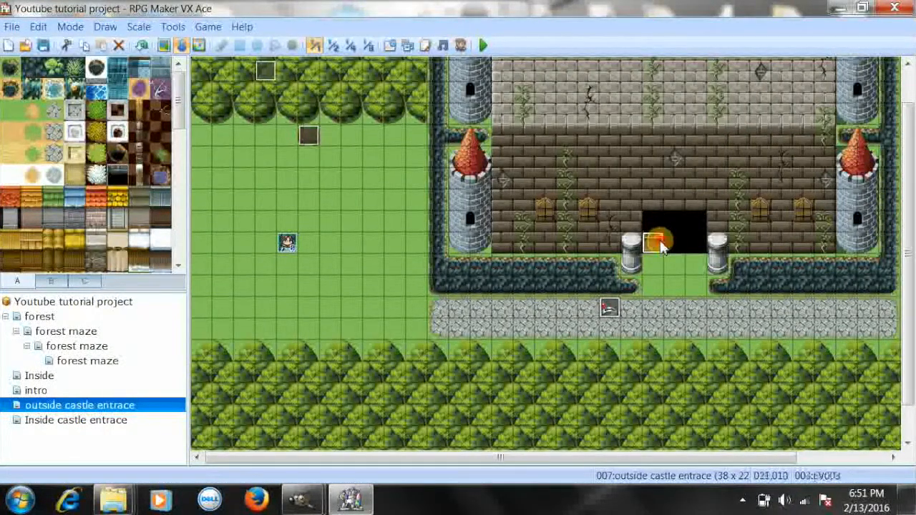
double_click(662, 245)
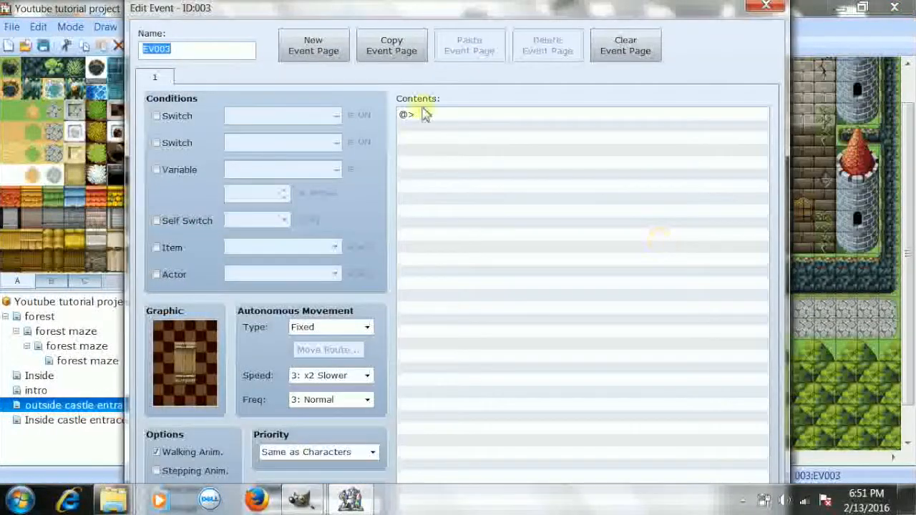
text(gate)
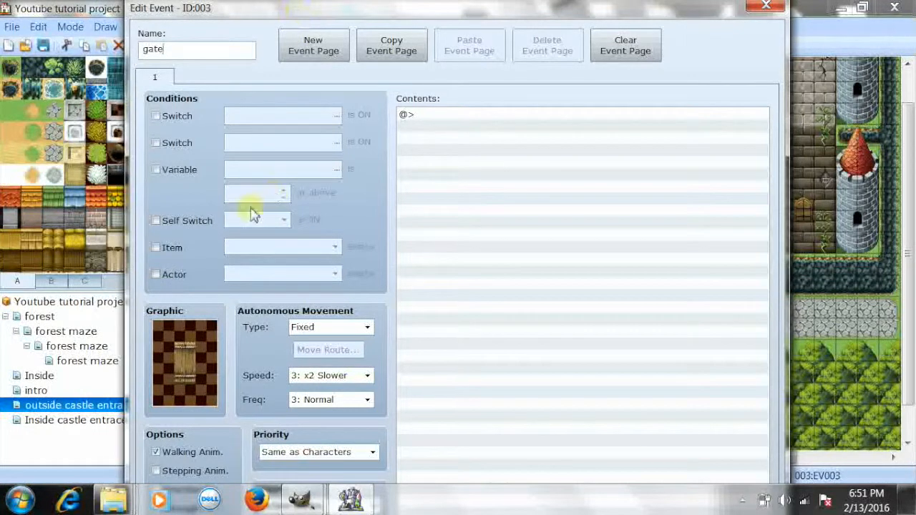
mouse_move(245, 216)
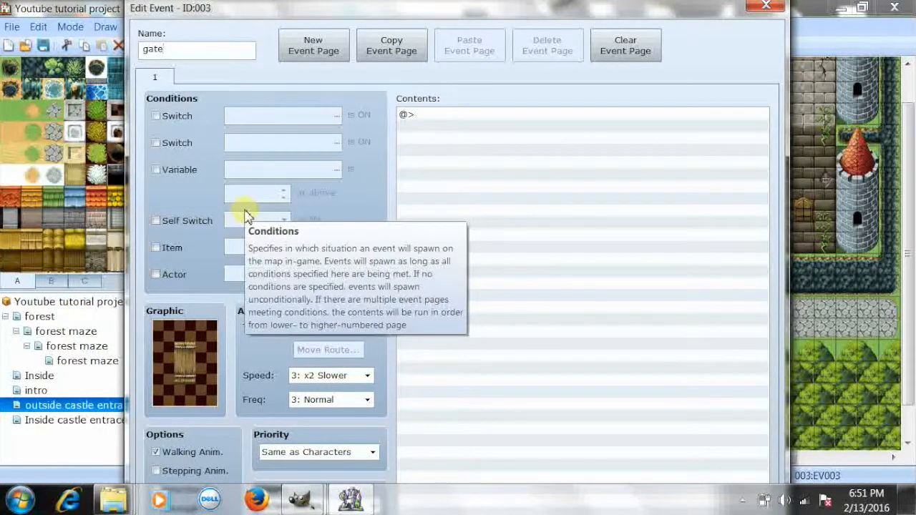
Step: Add a Show Text command reading "The gate is locked" to the gate event's first page
double_click(497, 117)
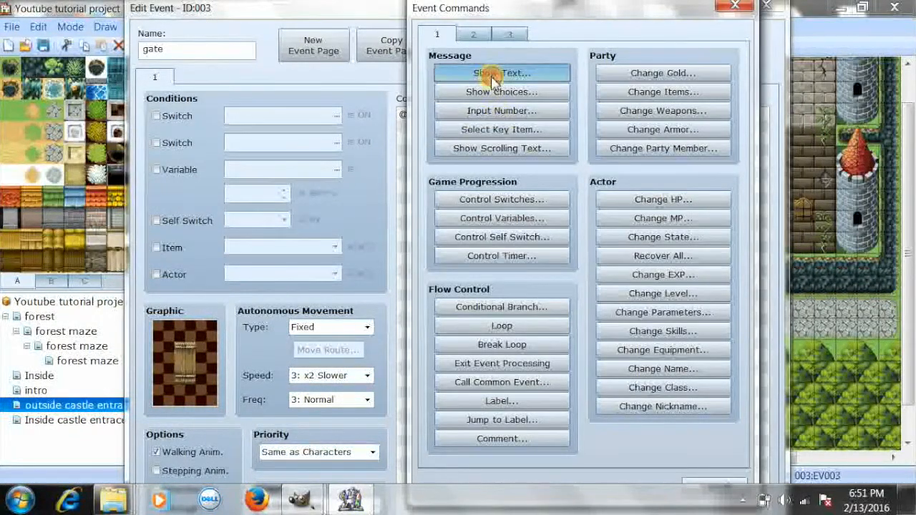
click(476, 74)
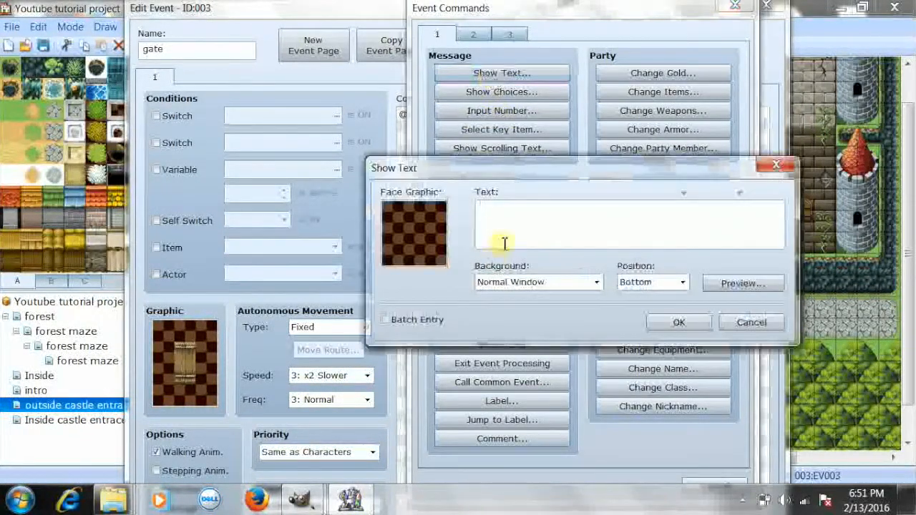
text(the)
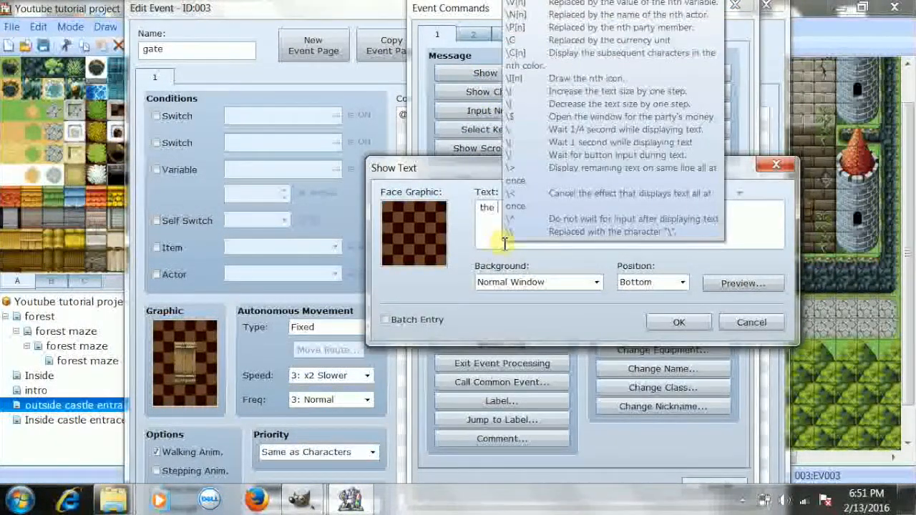
key(BackSpace)
key(BackSpace)
key(BackSpace)
key(BackSpace)
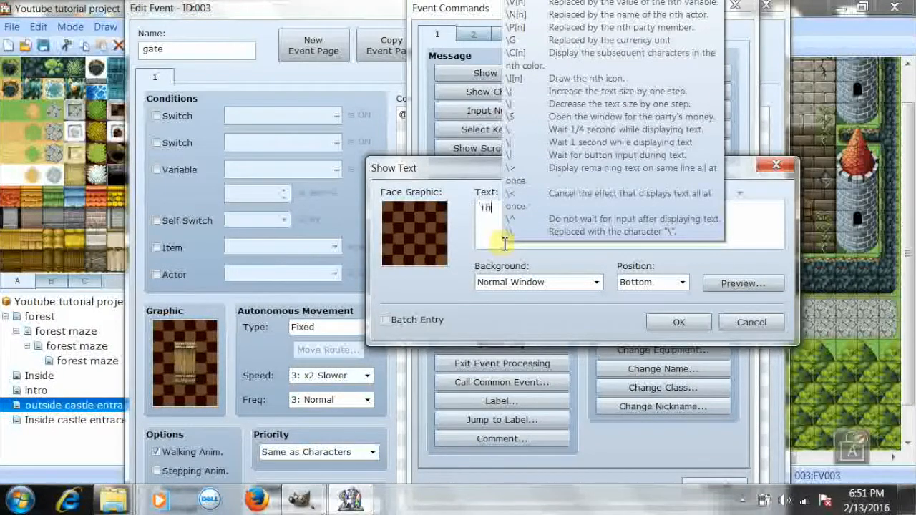
text(The gate is locked)
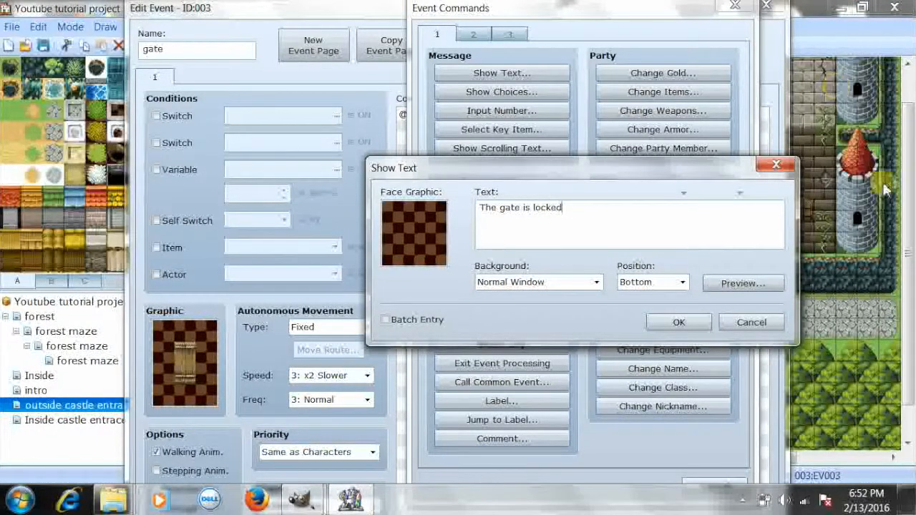
click(678, 322)
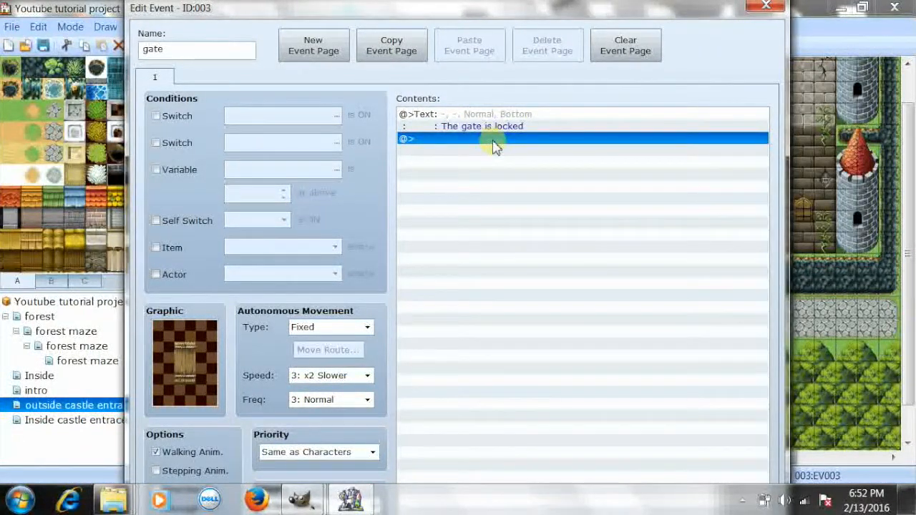
Step: Create a second page for the gate event with no graphic, conditioned on switch 0001:open gate being ON
click(307, 52)
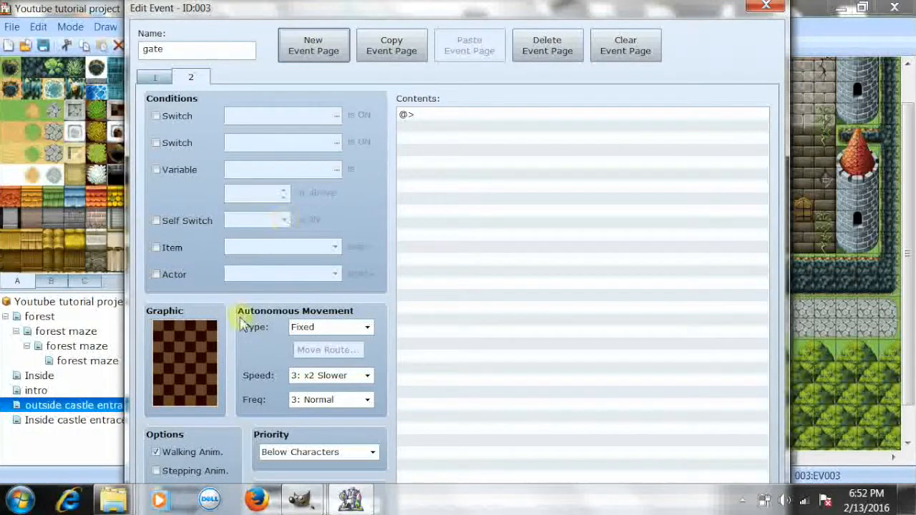
click(203, 350)
double_click(202, 350)
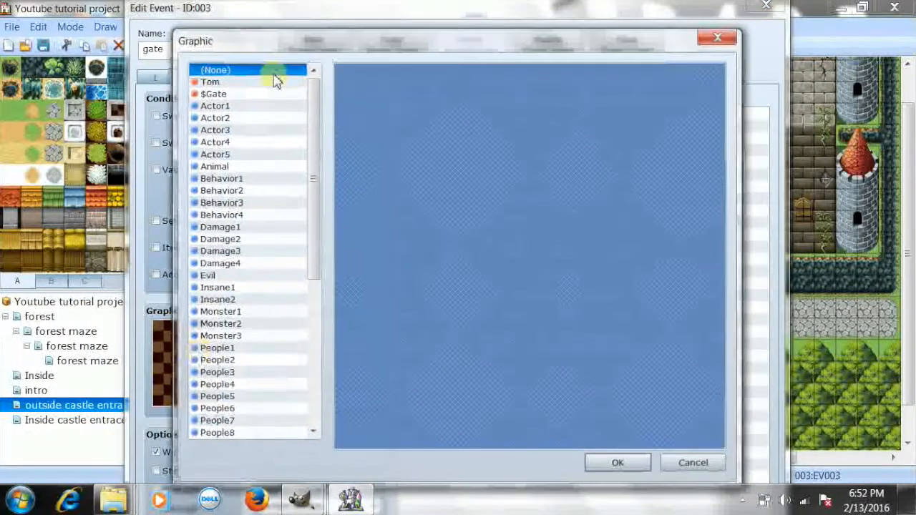
click(628, 463)
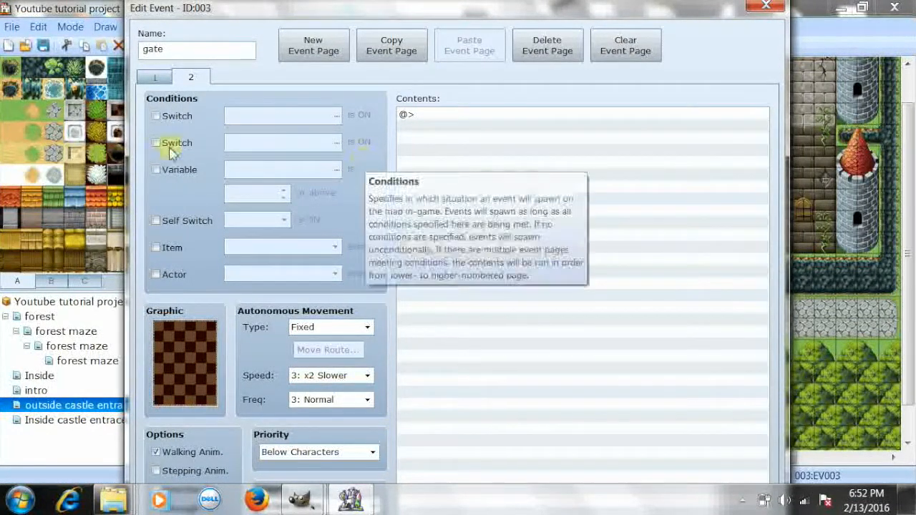
click(156, 119)
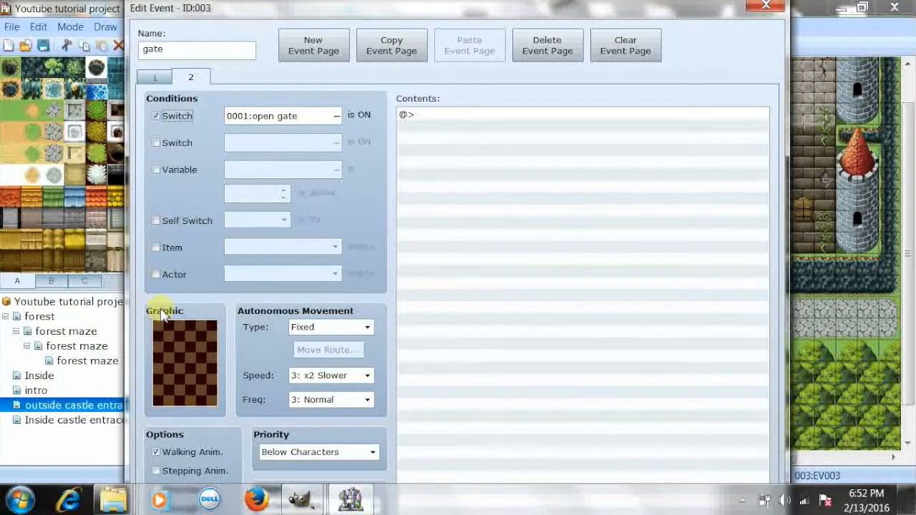
Step: Add a Transfer Player command to the second page, targeting Inside castle entrace at (013,023) with direction Up
double_click(428, 114)
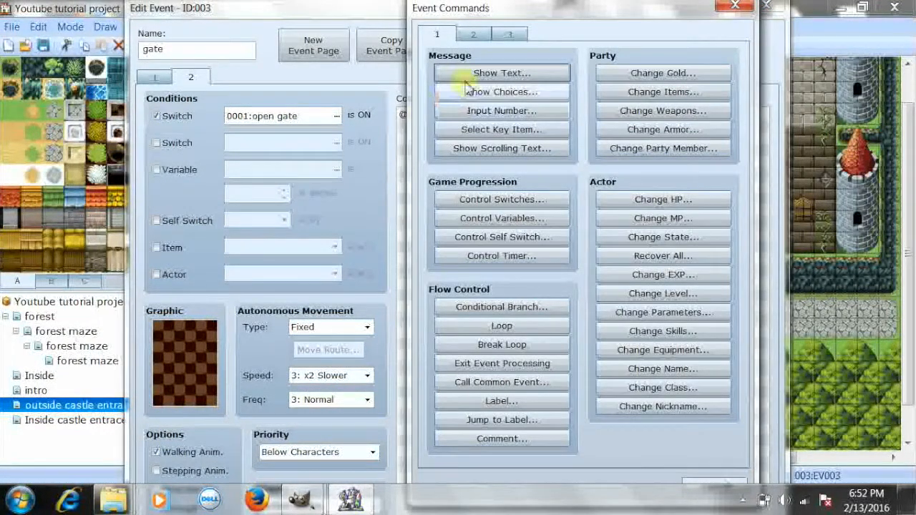
click(476, 40)
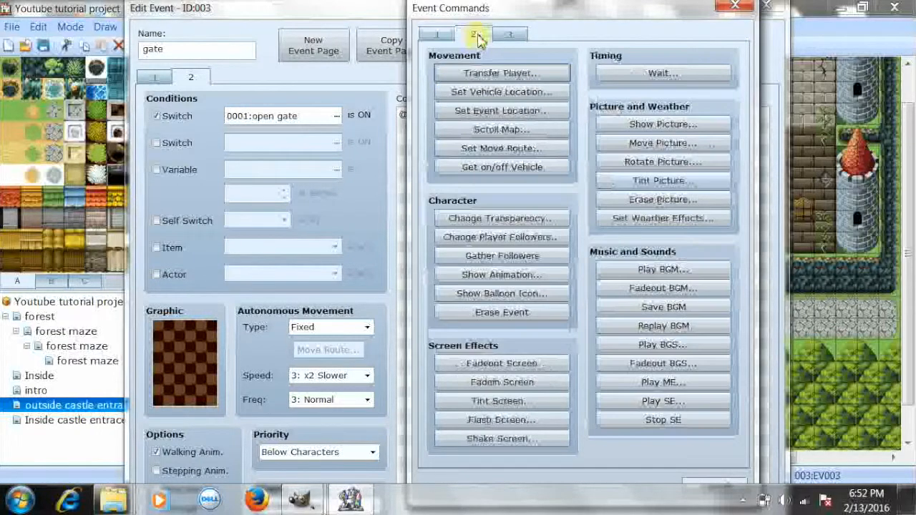
click(547, 74)
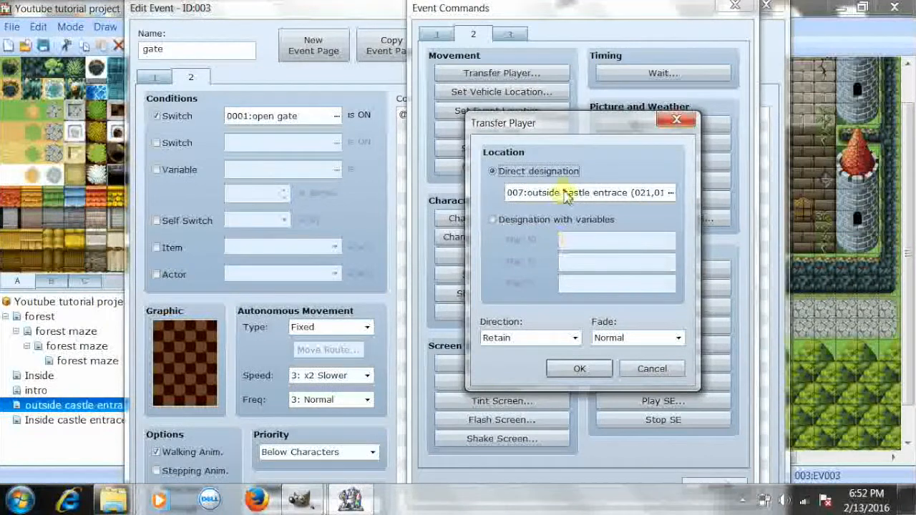
click(565, 193)
double_click(565, 194)
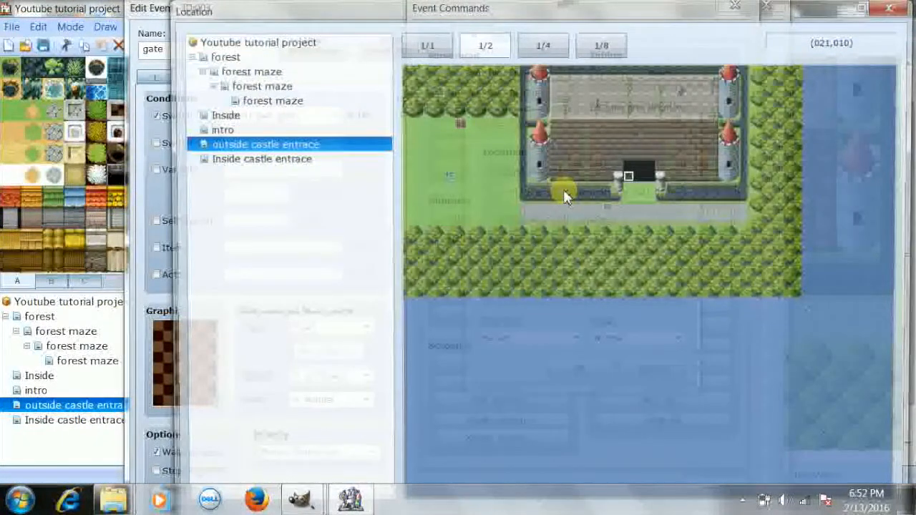
click(338, 158)
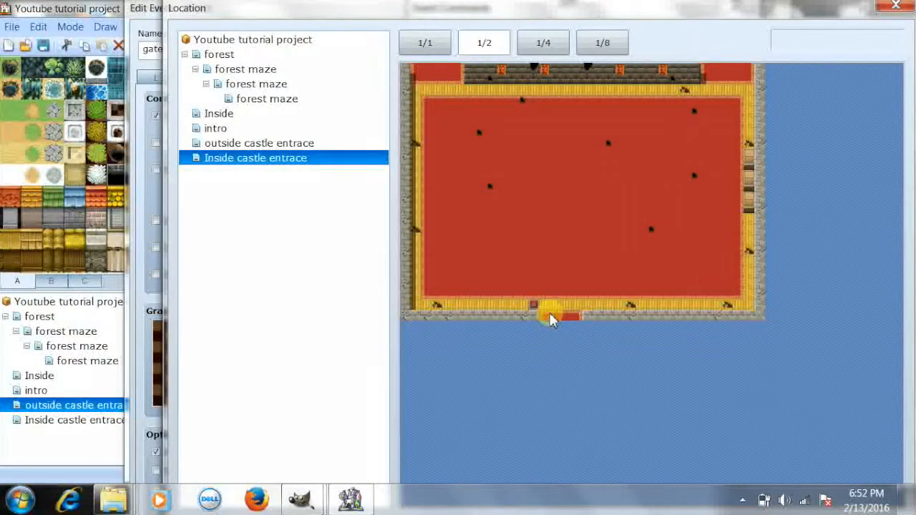
double_click(549, 312)
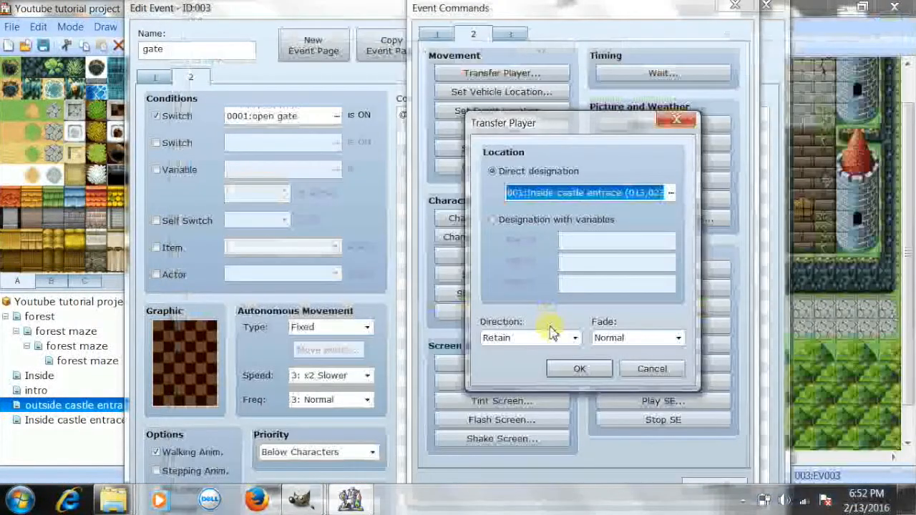
click(551, 332)
click(555, 402)
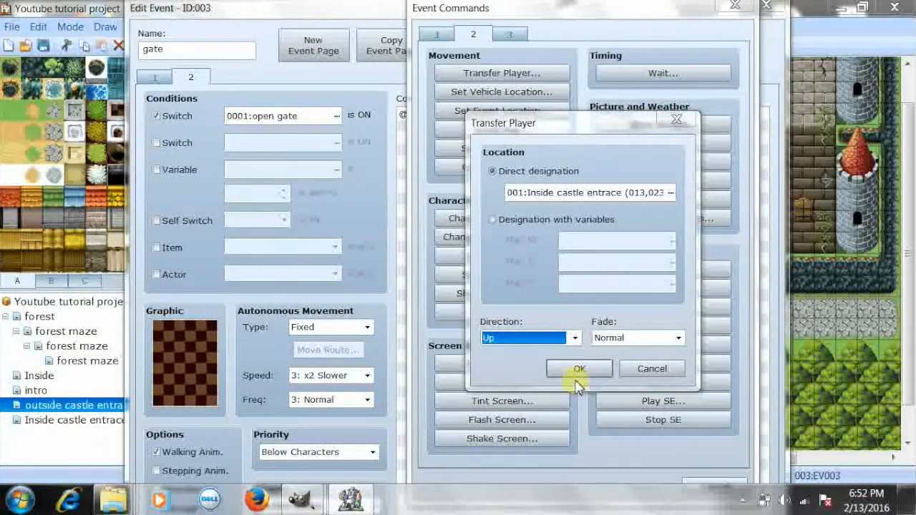
click(581, 371)
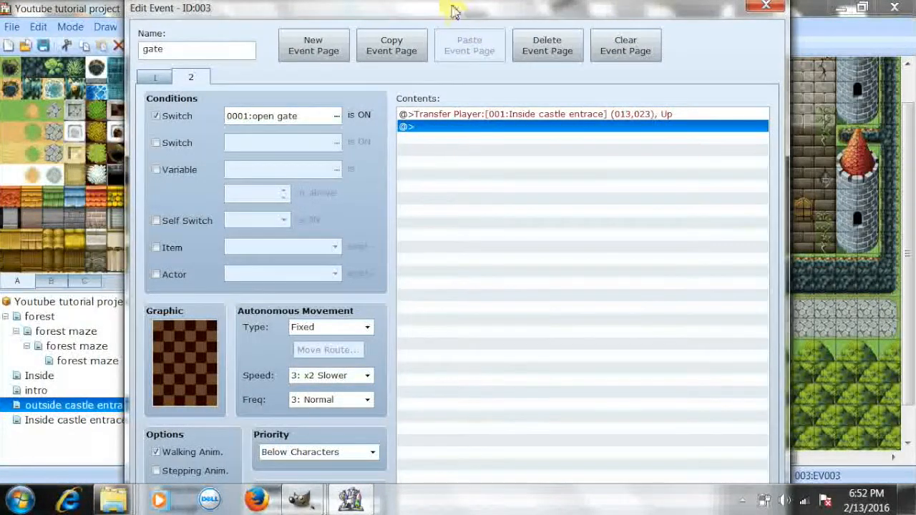
Step: Set the second page's trigger to Player Touch and save the gate event
drag(368, 3, 391, 7)
click(334, 302)
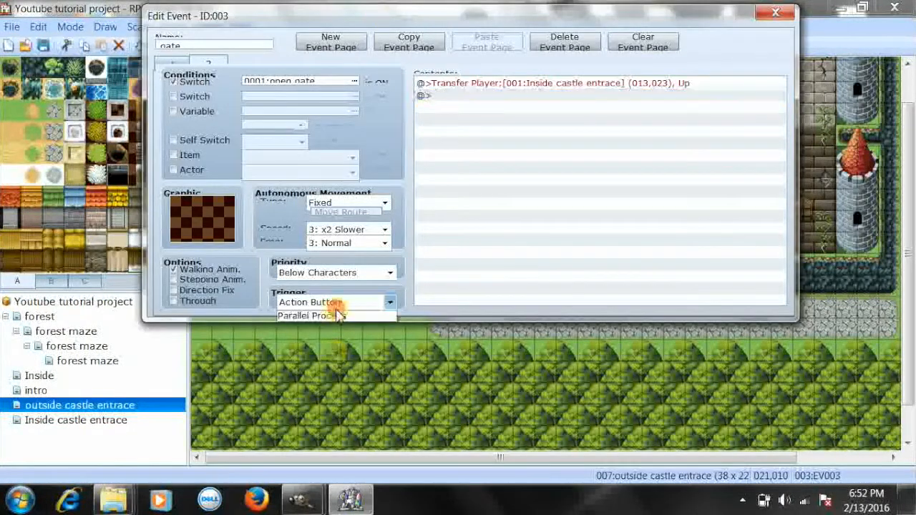
click(341, 330)
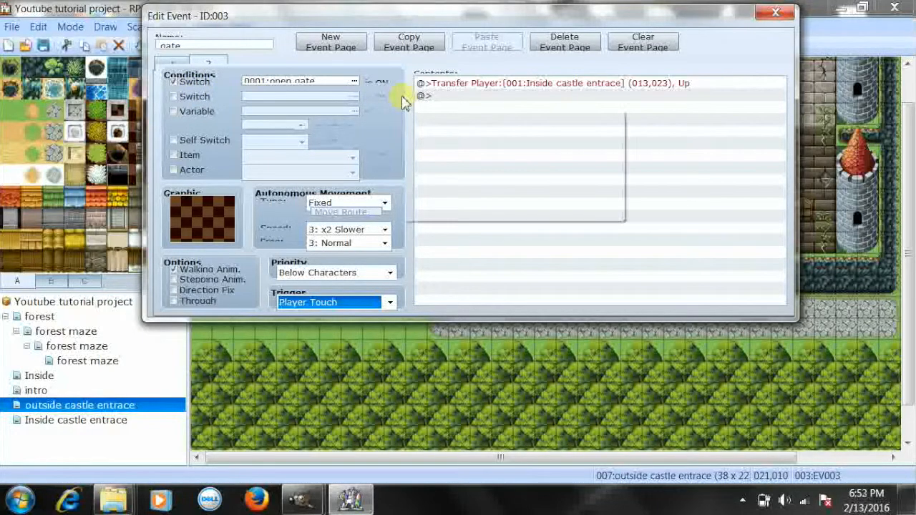
double_click(588, 319)
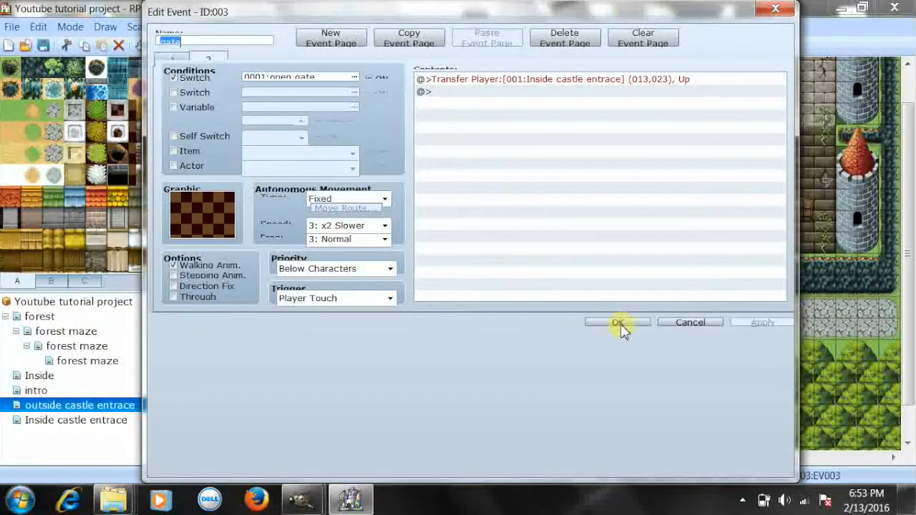
click(618, 323)
Step: Copy the gate event onto the two remaining doorway tiles to its right
right_click(651, 241)
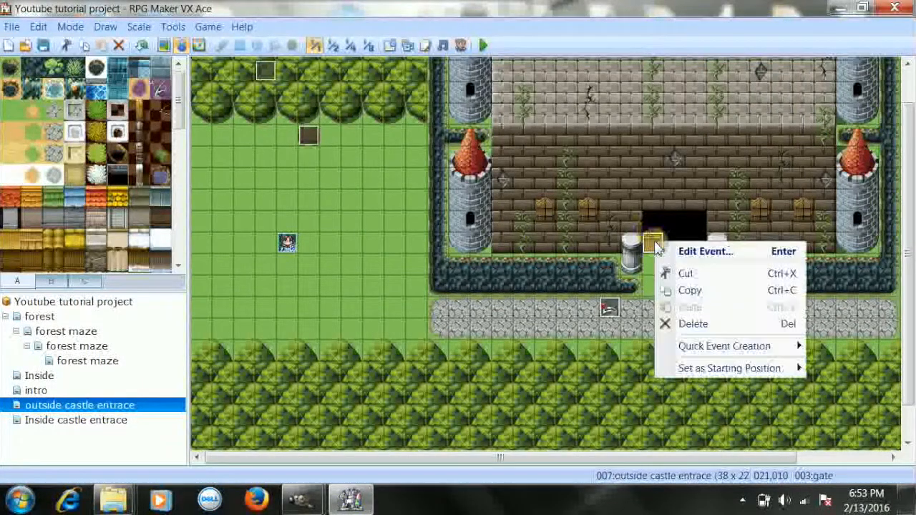
click(698, 291)
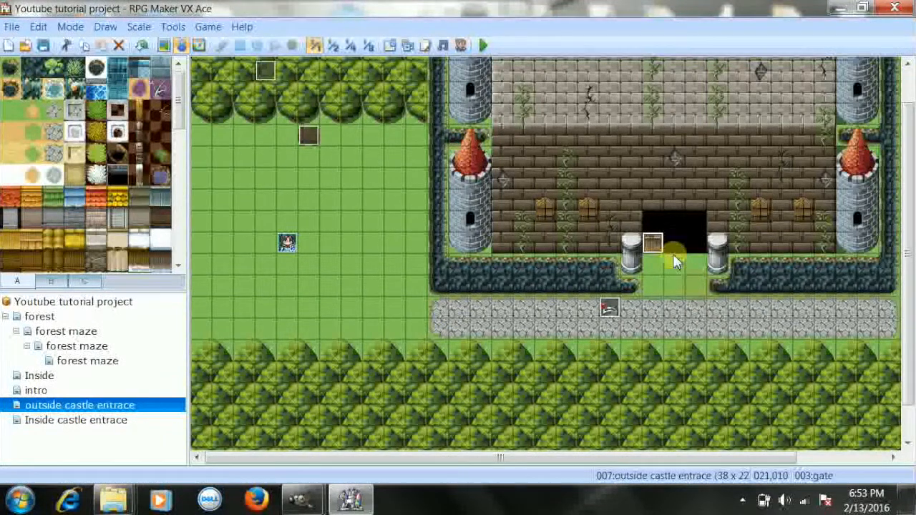
right_click(673, 243)
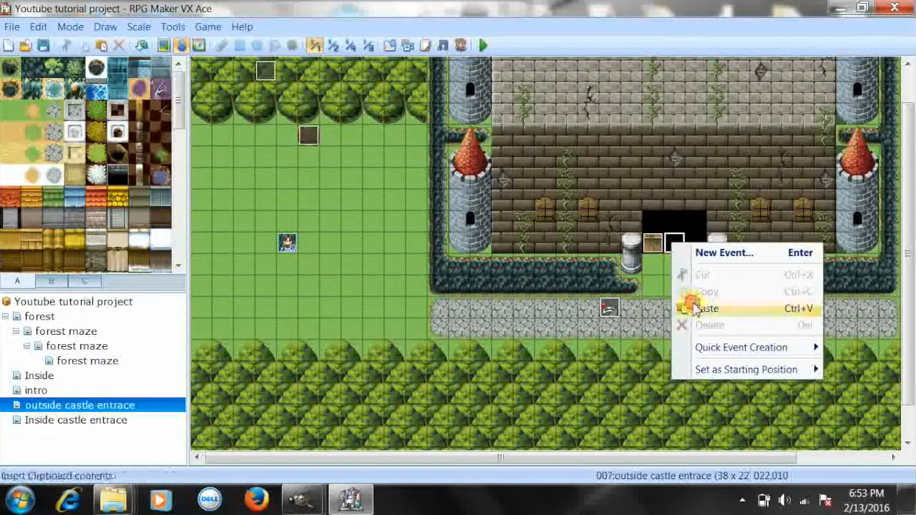
click(692, 308)
right_click(697, 244)
click(705, 305)
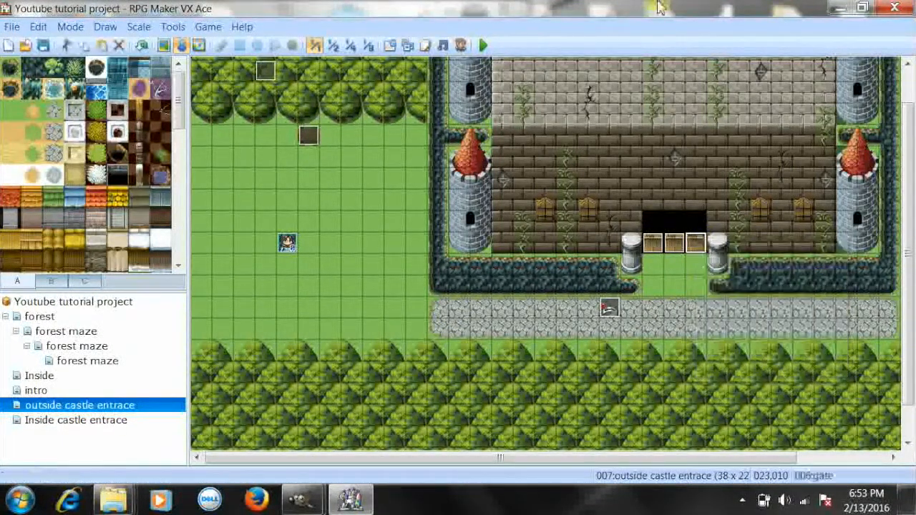
Step: Save the project, launch a playtest, start the game and advance past the opening message
click(482, 45)
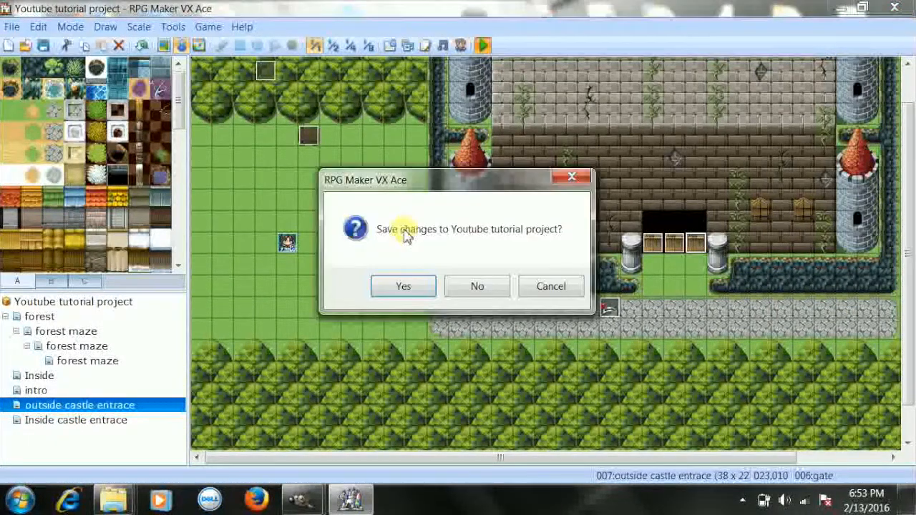
click(413, 287)
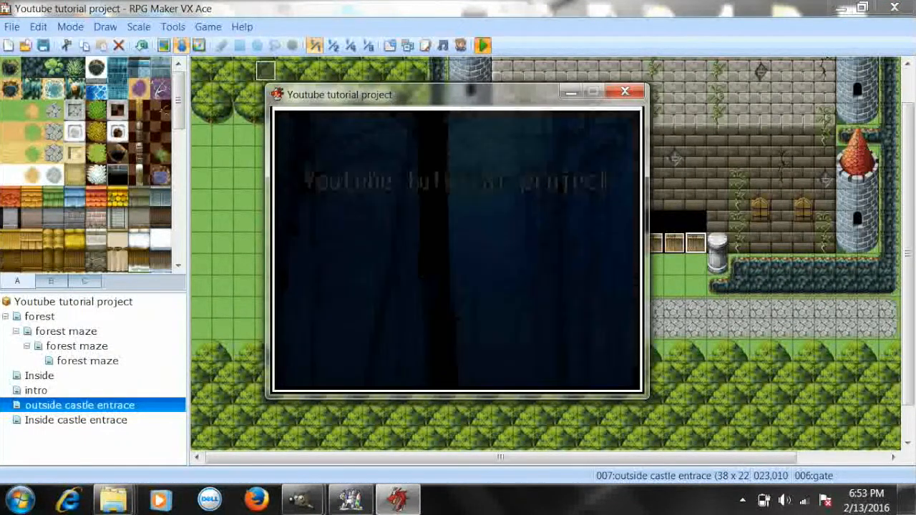
key(Up)
key(Return)
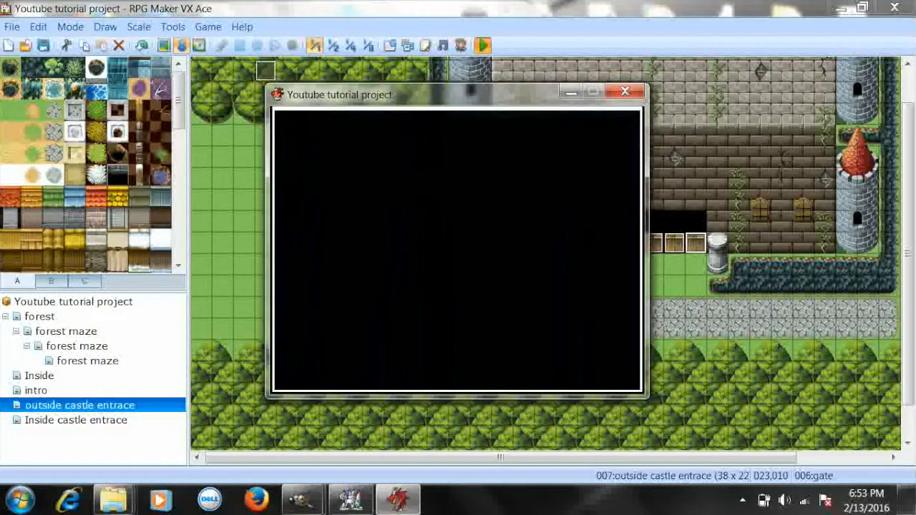
key(Return)
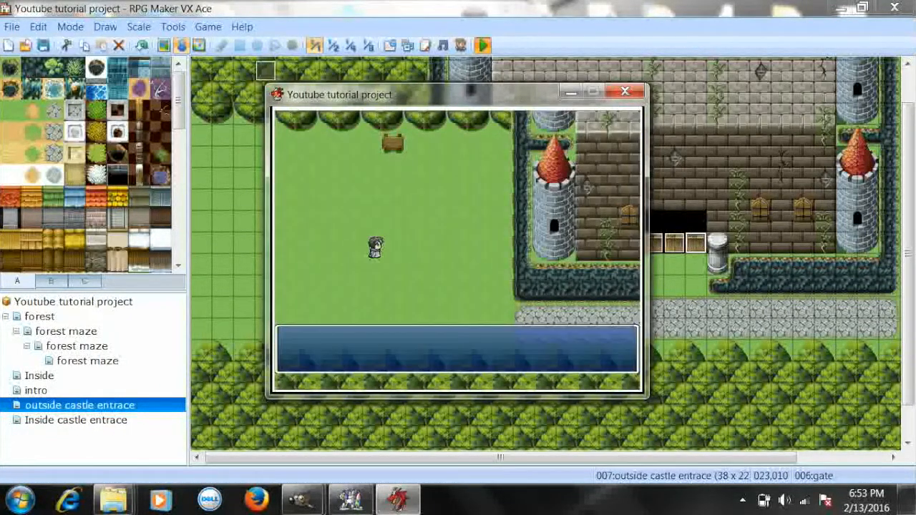
key(Return)
key(Return)
Step: Walk the character along the stone path to the castle gate, inspect it and dismiss its message
key(Down)
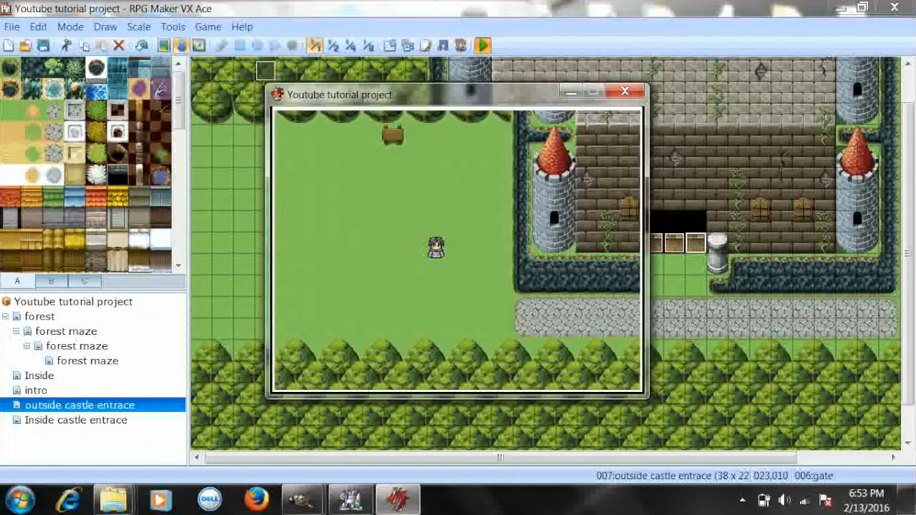
key(Right)
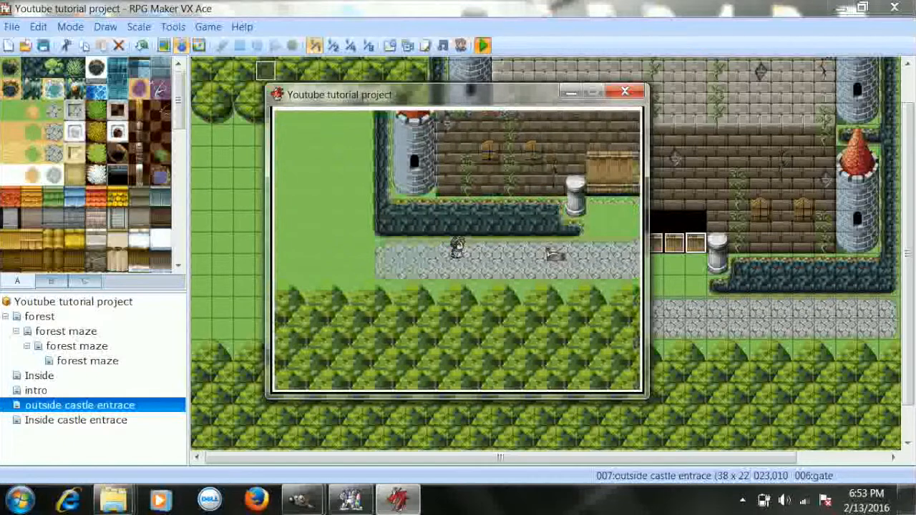
key(Down)
key(Right)
key(Up)
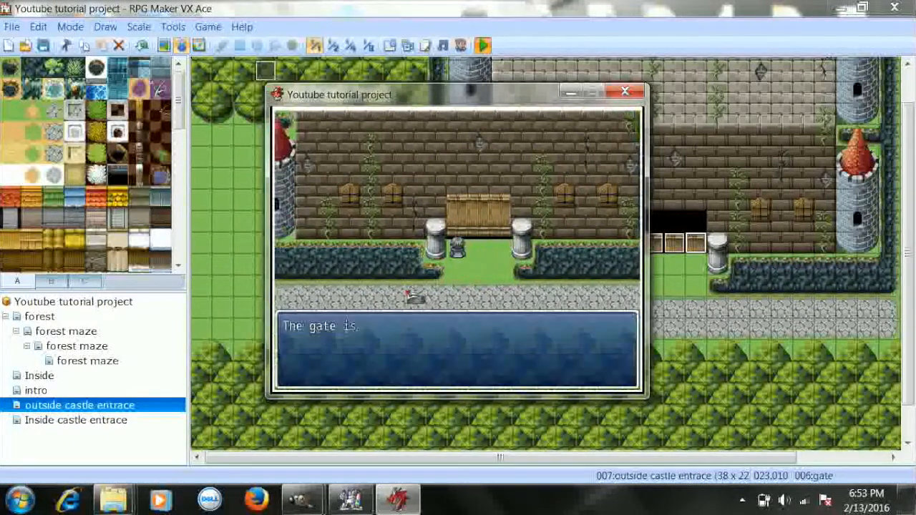
key(Return)
Step: Walk the character back to the lever on the path and answer Yes to pulling the switch
key(Down)
key(Left)
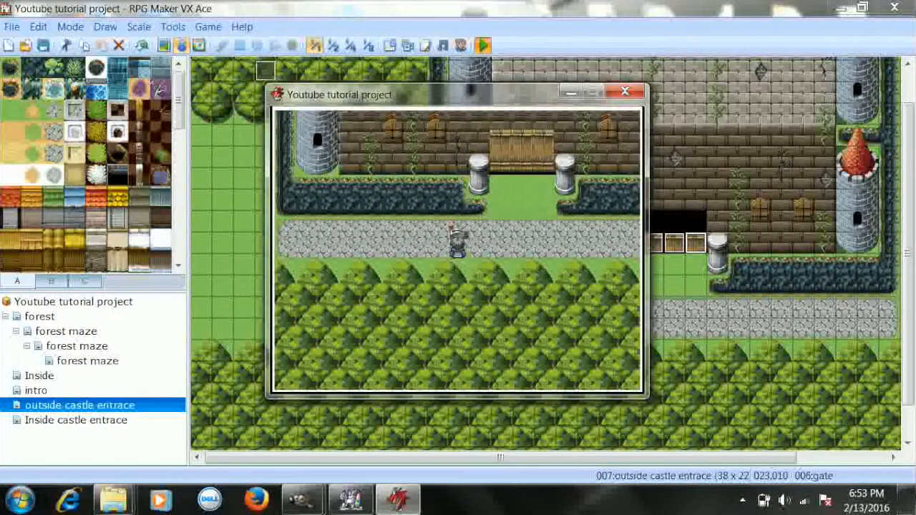
key(Return)
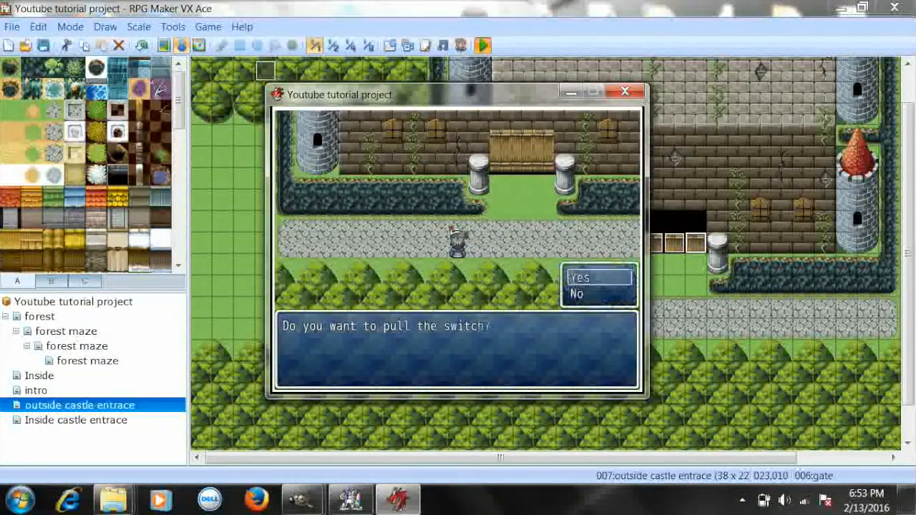
key(Return)
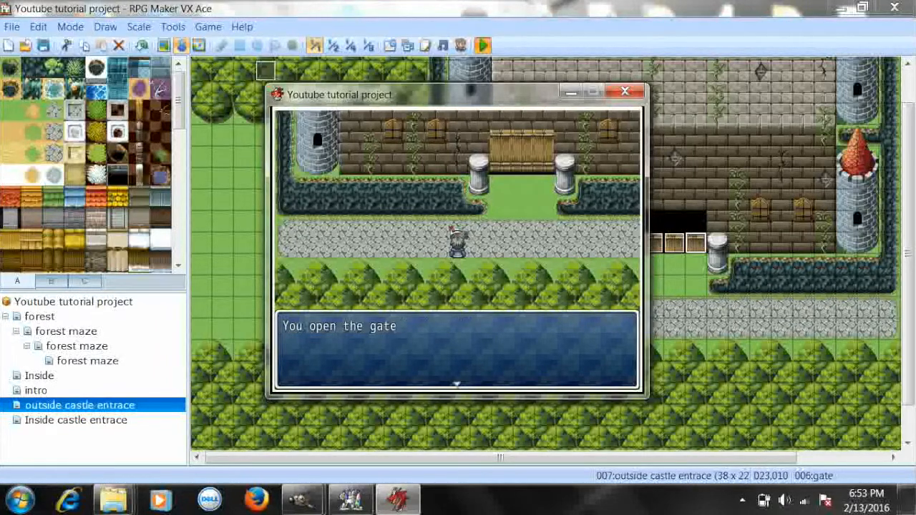
Step: Dismiss the gate message, walk the character up to the castle doorway to test entering it, and close the playtest
key(Return)
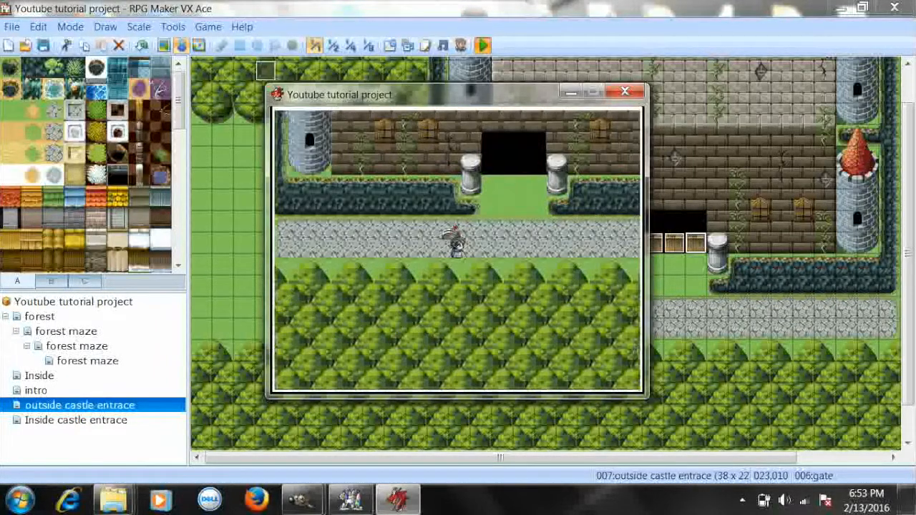
key(Up)
key(Up)
key(Up)
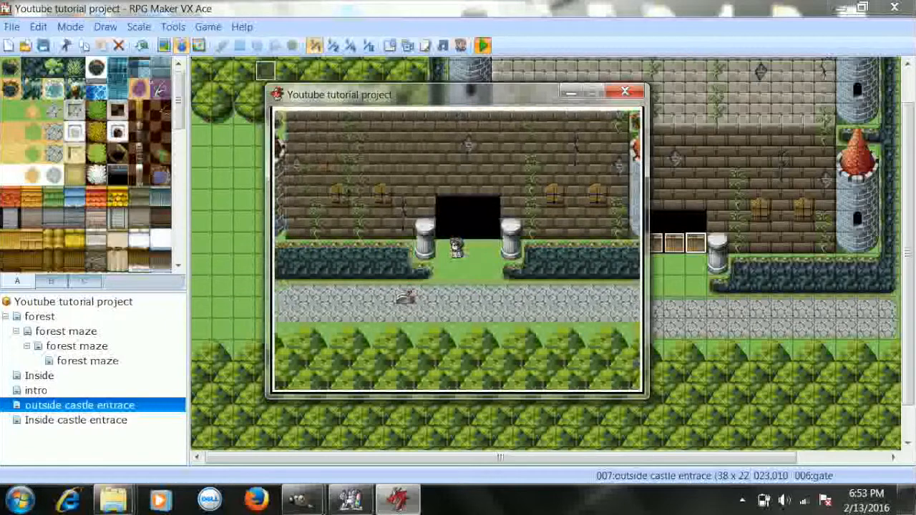
key(Left)
key(Right)
key(Up)
key(Left)
key(Up)
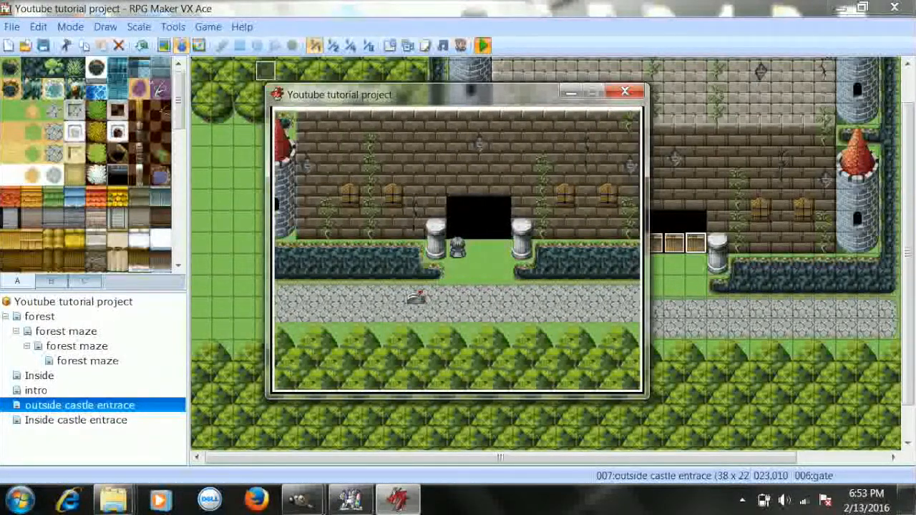
key(Right)
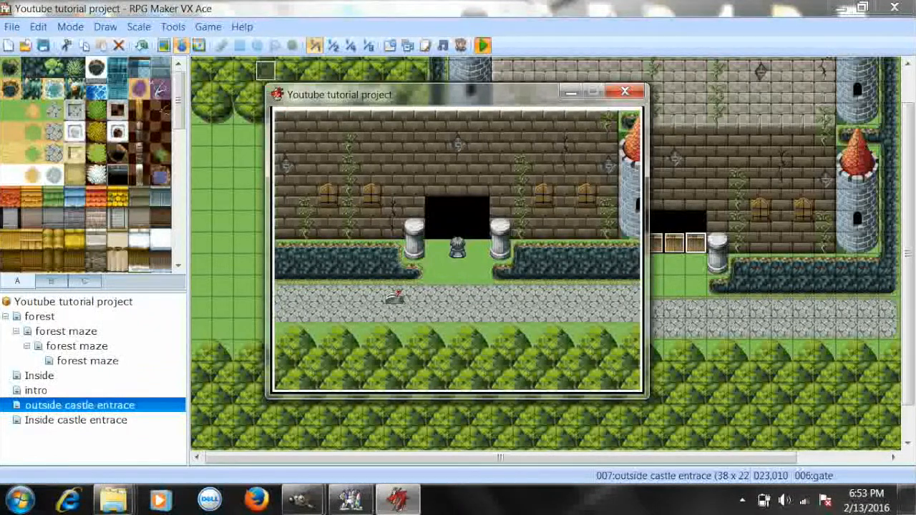
click(624, 91)
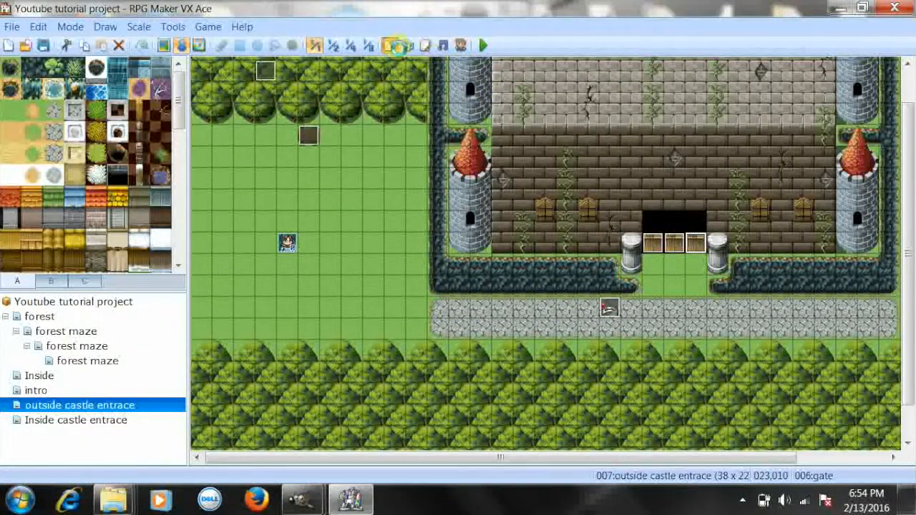
Step: Check the passage setting of the black tiles in the database's Exterior tileset and confirm the database settings
click(398, 45)
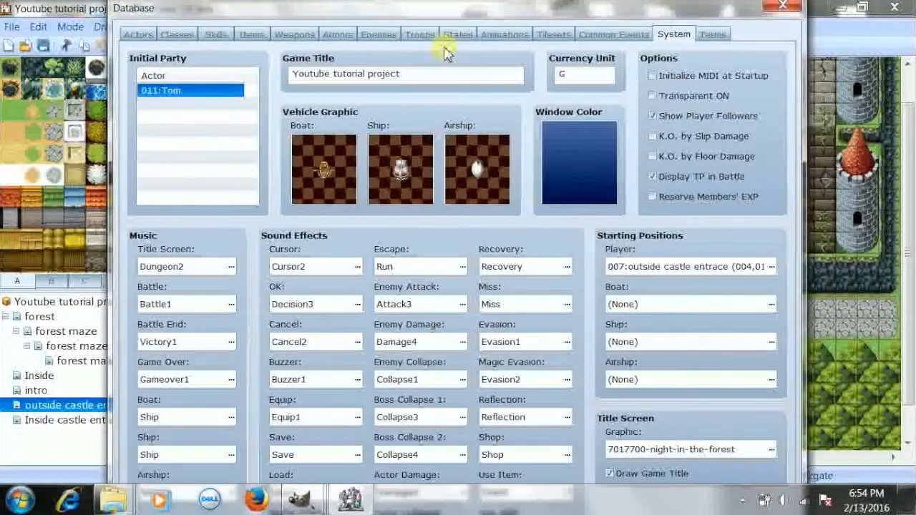
click(553, 35)
drag(512, 5, 515, 221)
drag(511, 182, 510, 32)
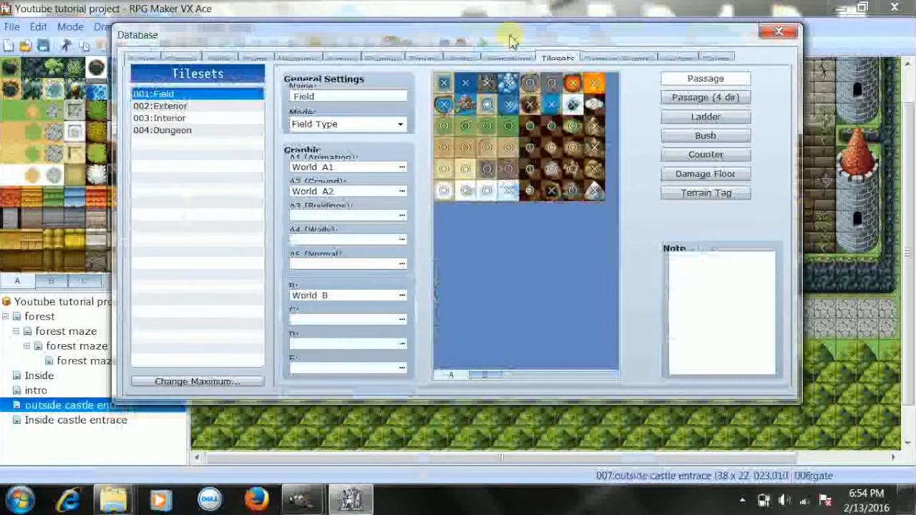
click(202, 108)
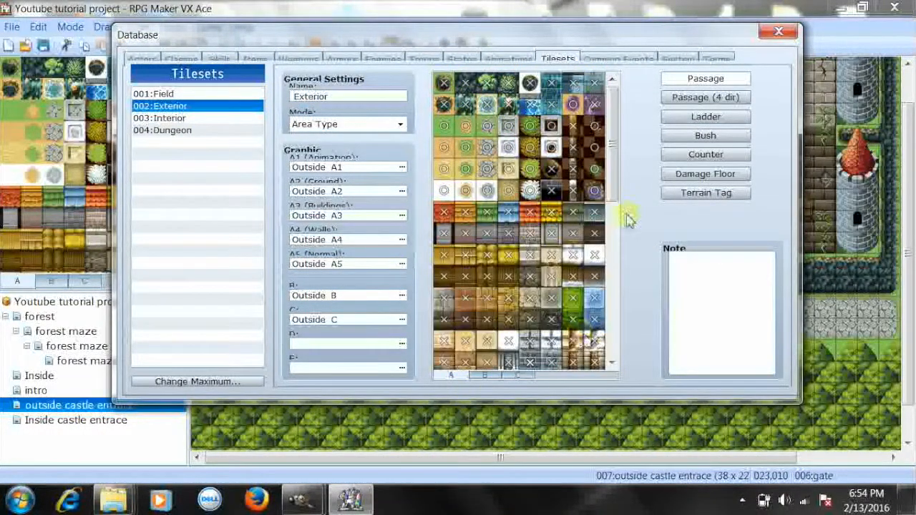
drag(608, 184, 419, 184)
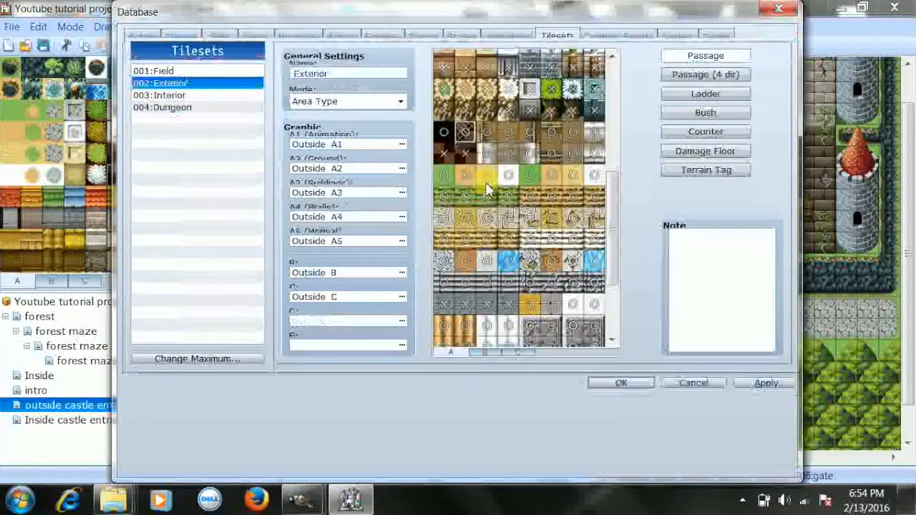
double_click(662, 401)
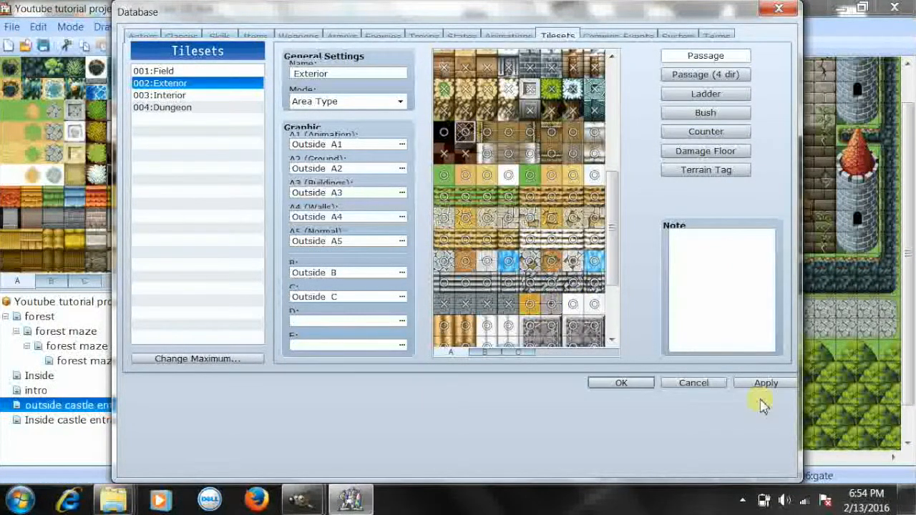
click(628, 383)
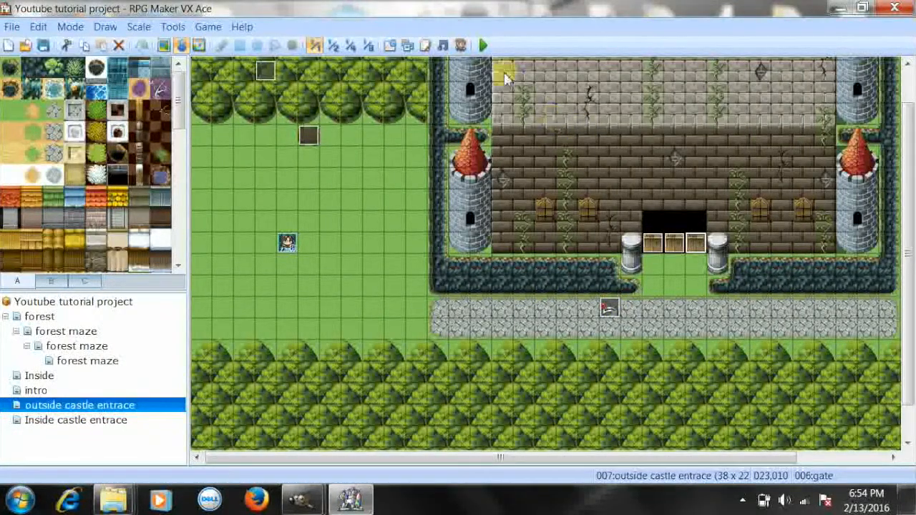
Step: Save the project, launch another playtest, start a new game and advance past the opening message
click(483, 45)
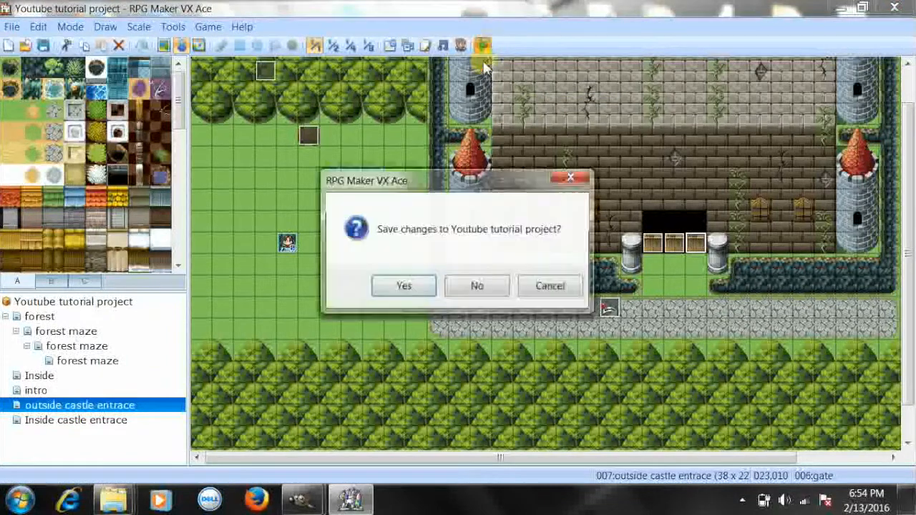
click(392, 284)
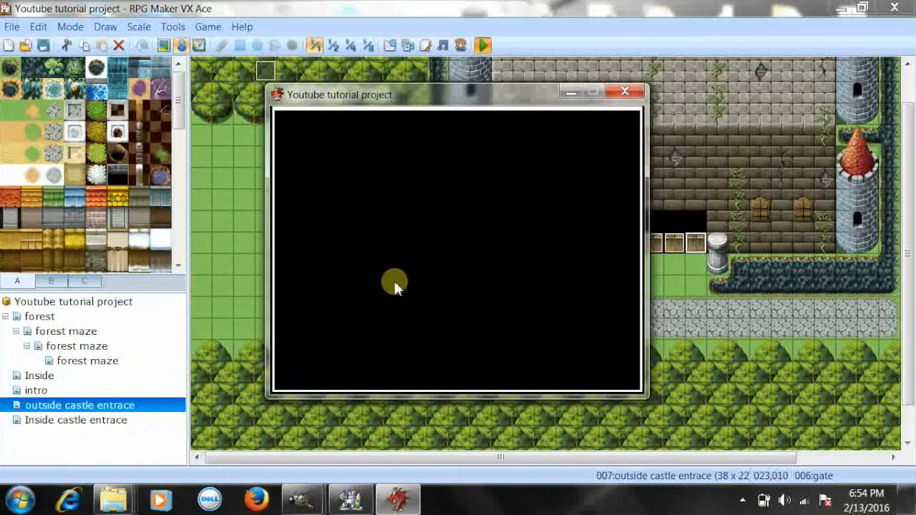
key(Up)
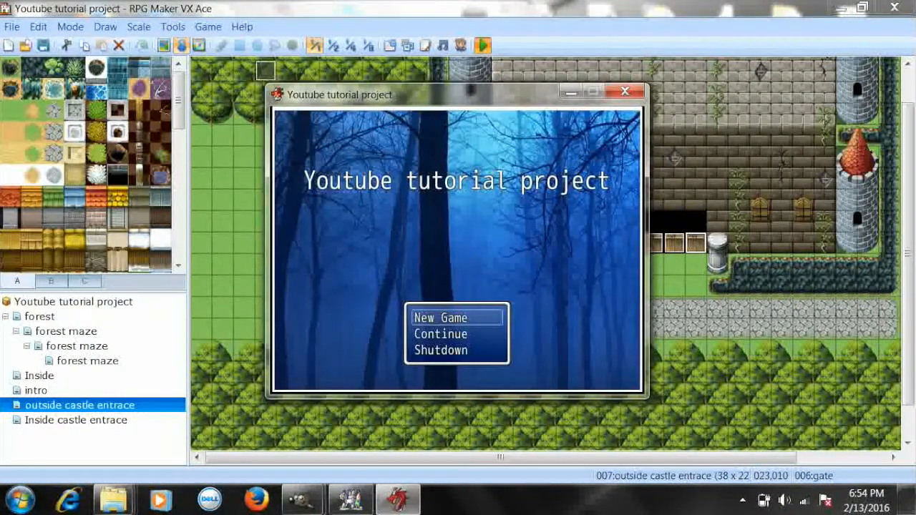
key(Return)
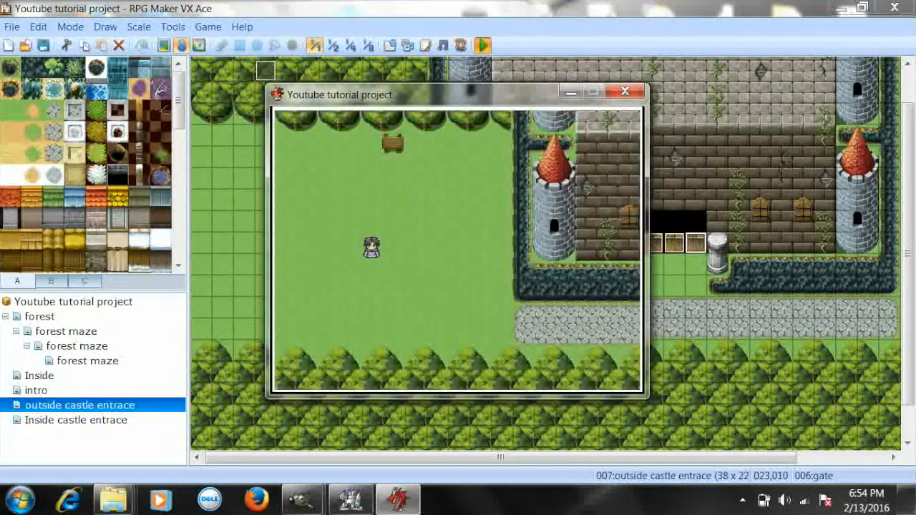
key(Return)
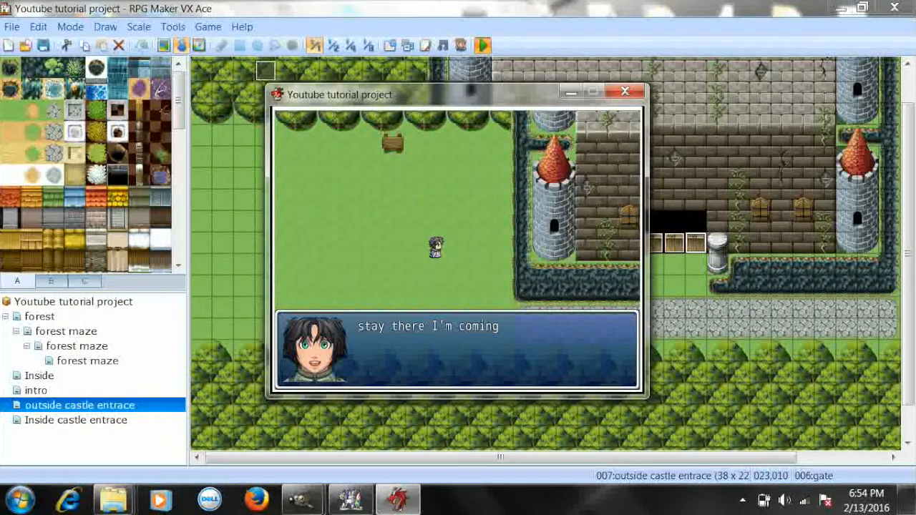
key(Return)
Step: Walk the character along the stone path to the lever, pull the switch and dismiss the gate message
key(Right)
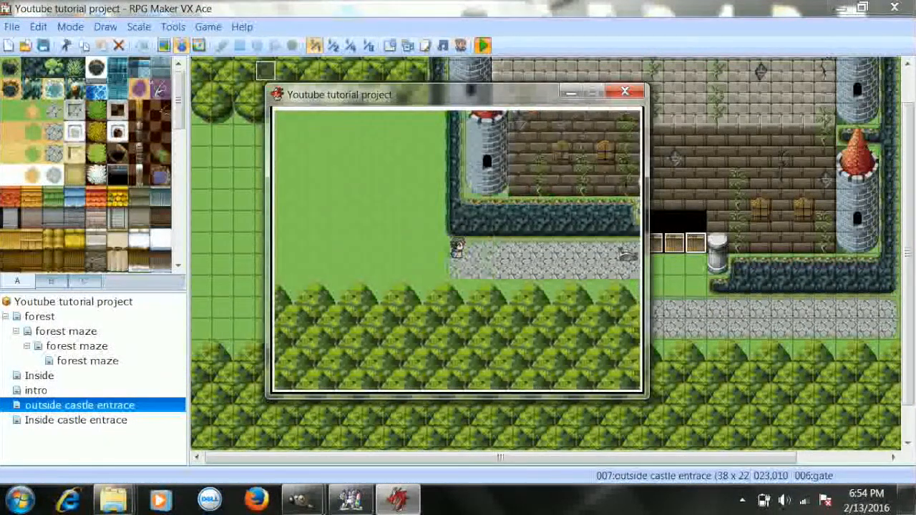
key(Down)
key(Right)
key(Right)
key(Up)
key(Down)
key(Left)
key(Return)
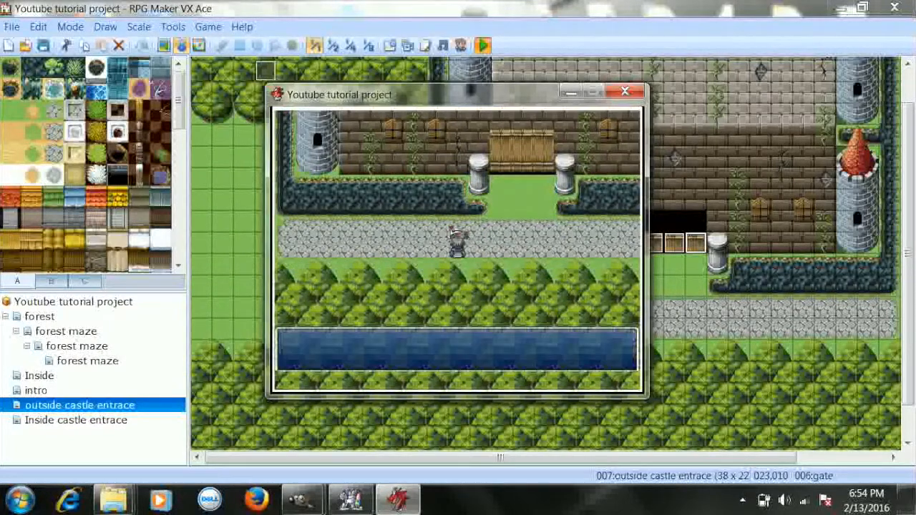
key(Return)
key(Return)
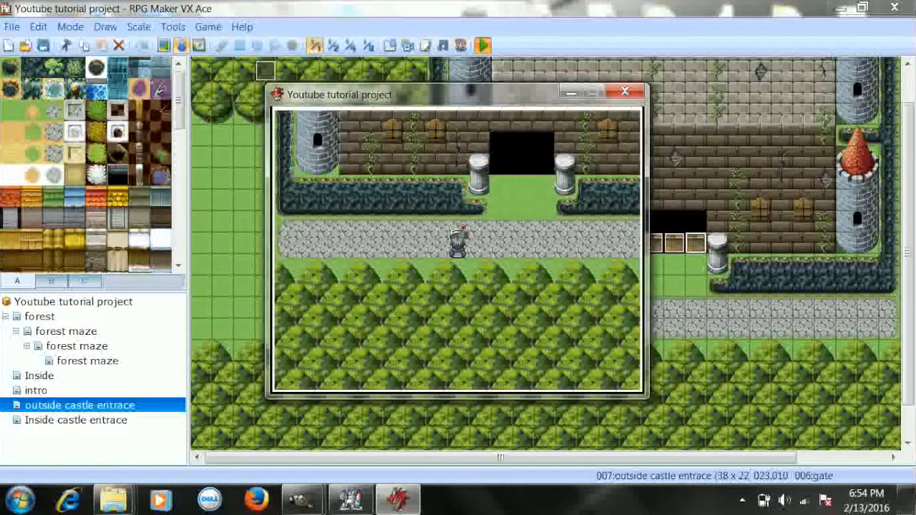
Step: Walk the character through the castle doorway and on across the red carpet inside the castle
key(Right)
key(Right)
key(Up)
key(Up)
key(Up)
key(Up)
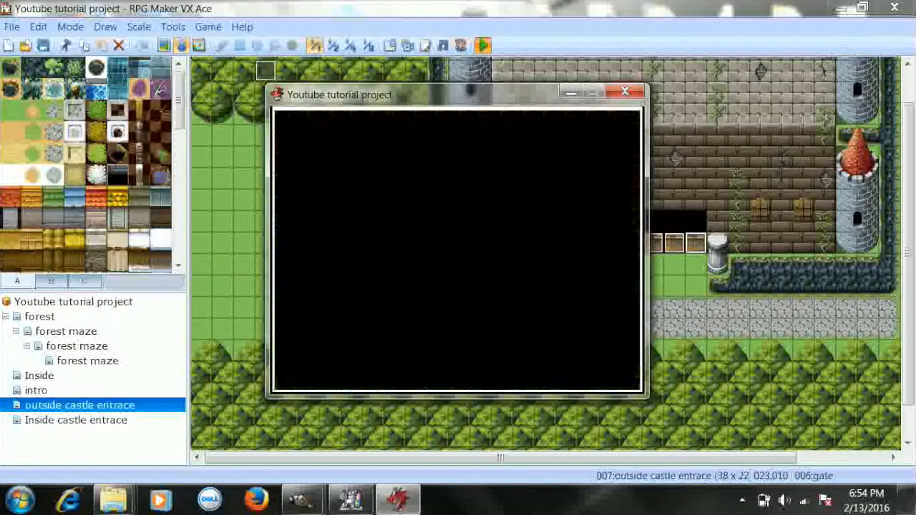
key(Up)
key(Up)
key(Up)
key(Up)
key(Up)
key(Left)
key(Left)
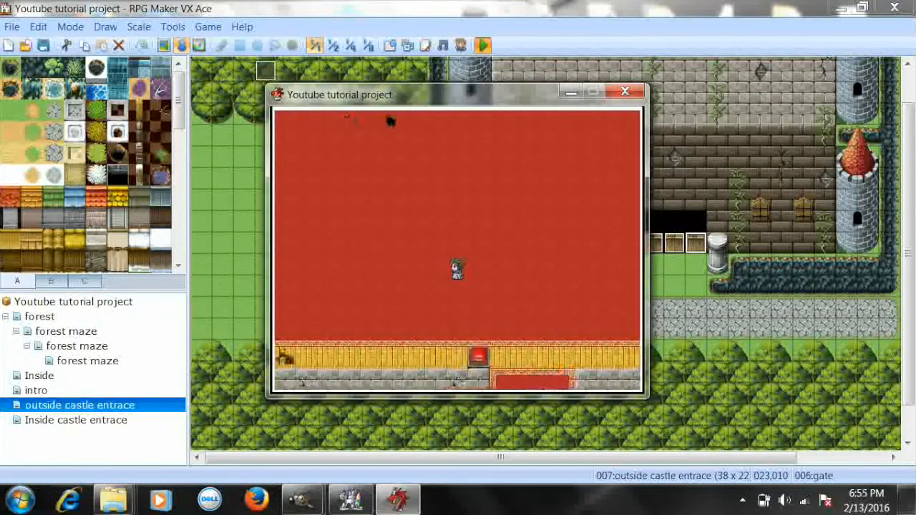
Step: Walk the character back to the red floor button by the lower wall inside the castle and close the playtest
key(Right)
key(Up)
key(Down)
key(Down)
key(Down)
key(Down)
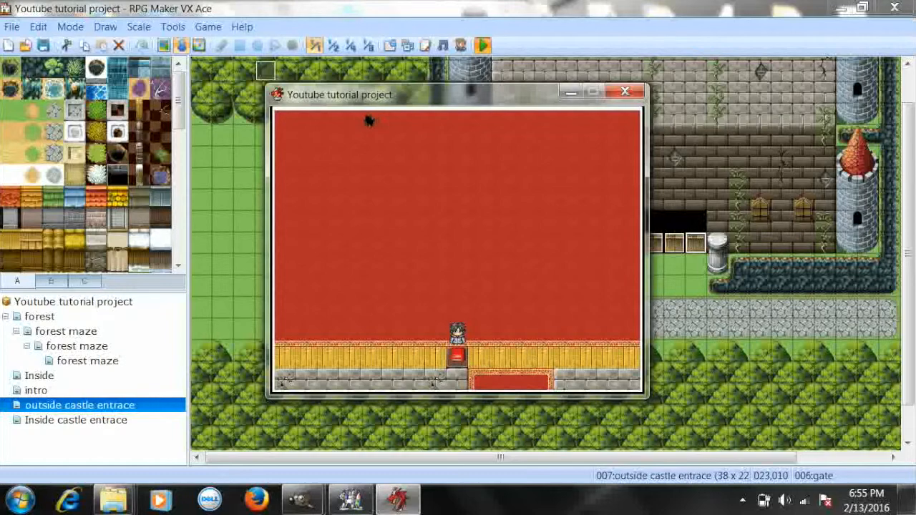
key(Left)
key(Right)
key(Right)
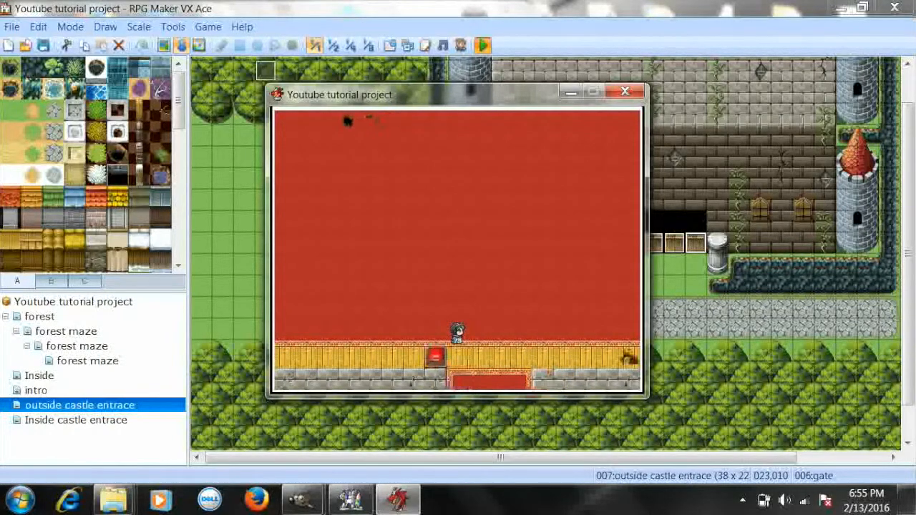
key(Left)
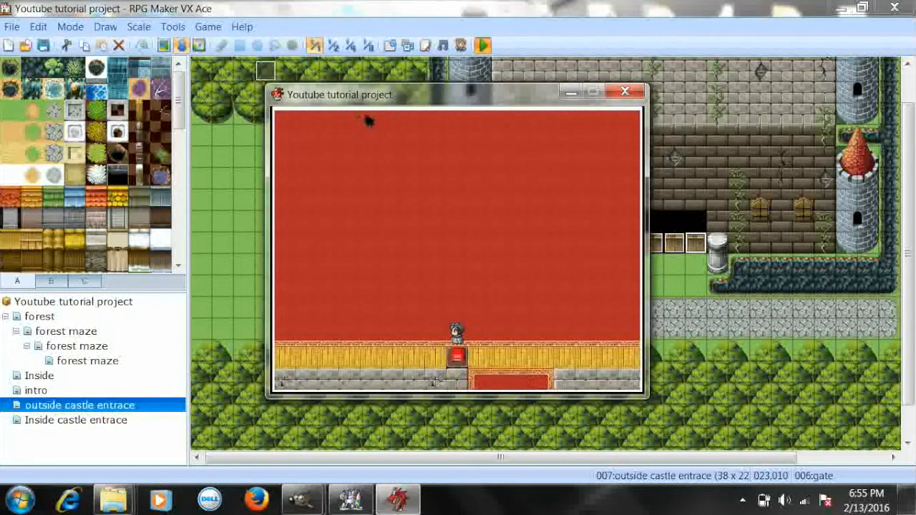
key(Down)
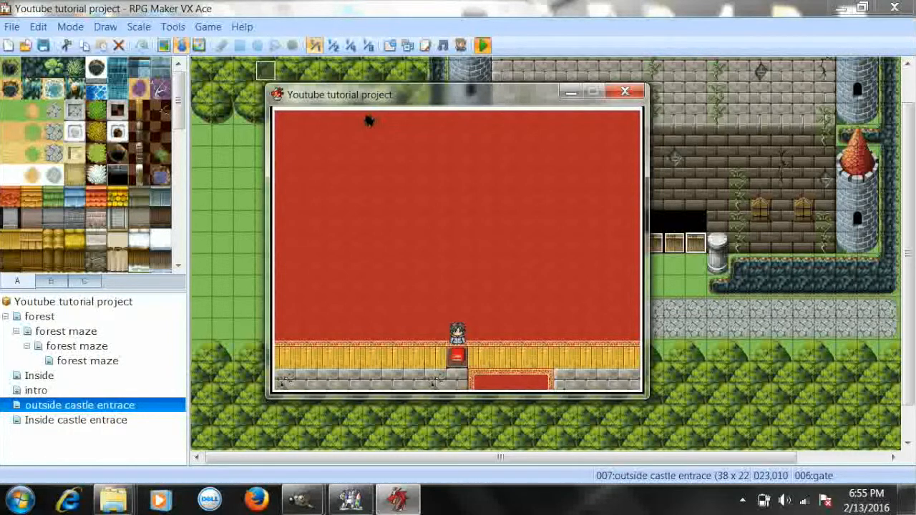
key(Left)
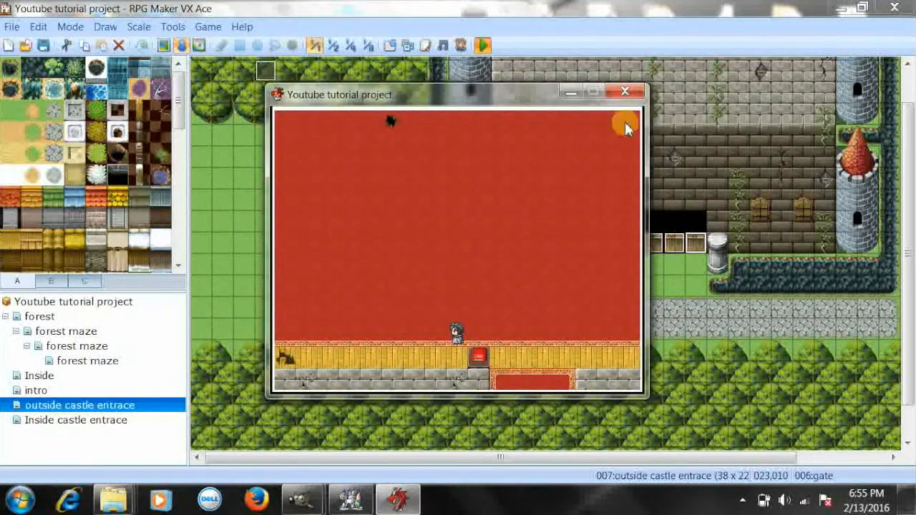
click(625, 91)
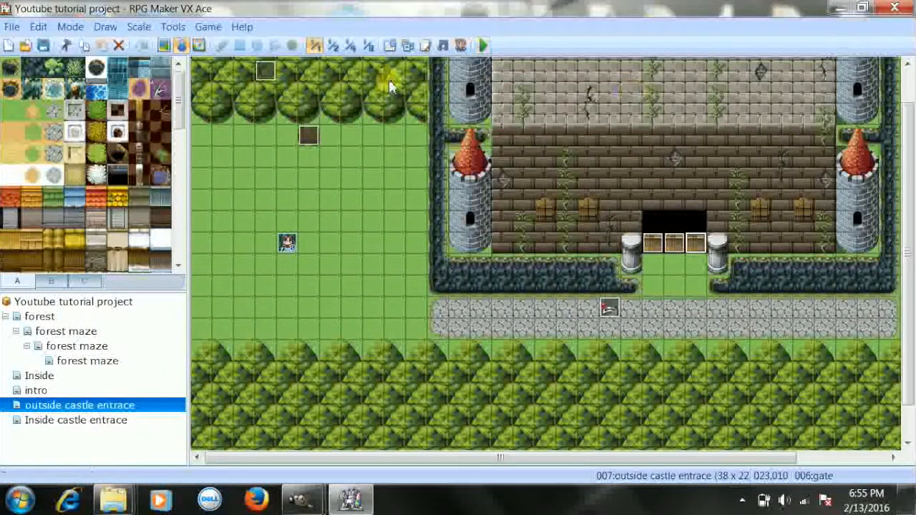
Step: Create a new event on the forest tile at 007,000 near the upper edge of the outside castle map
scroll(911, 180, up, 2)
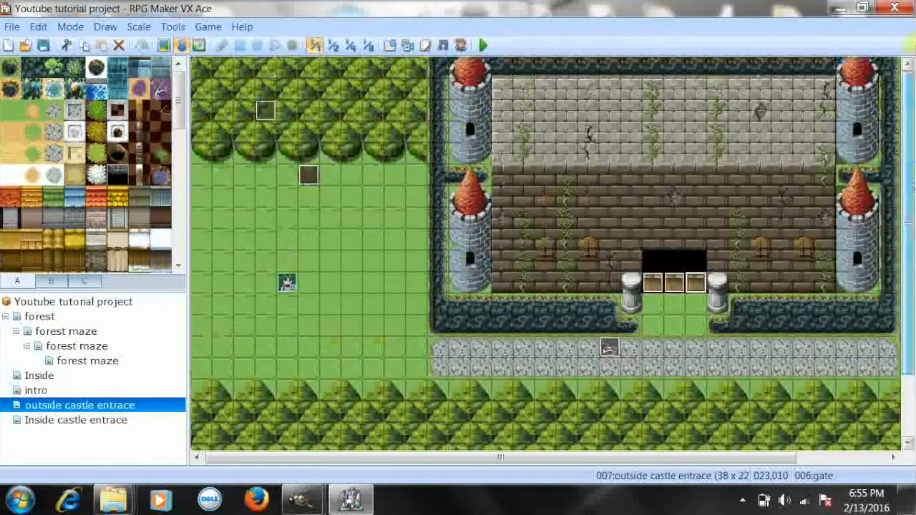
double_click(348, 71)
drag(300, 2, 380, 11)
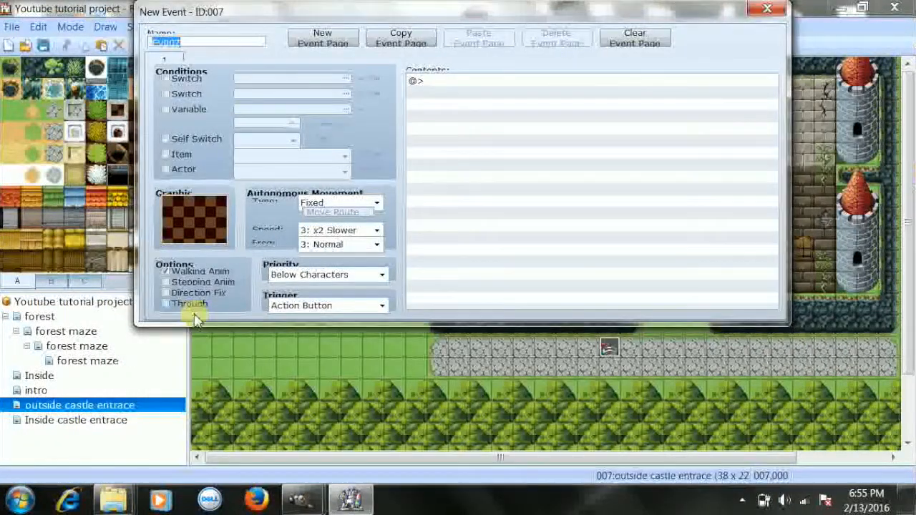
double_click(489, 81)
click(721, 309)
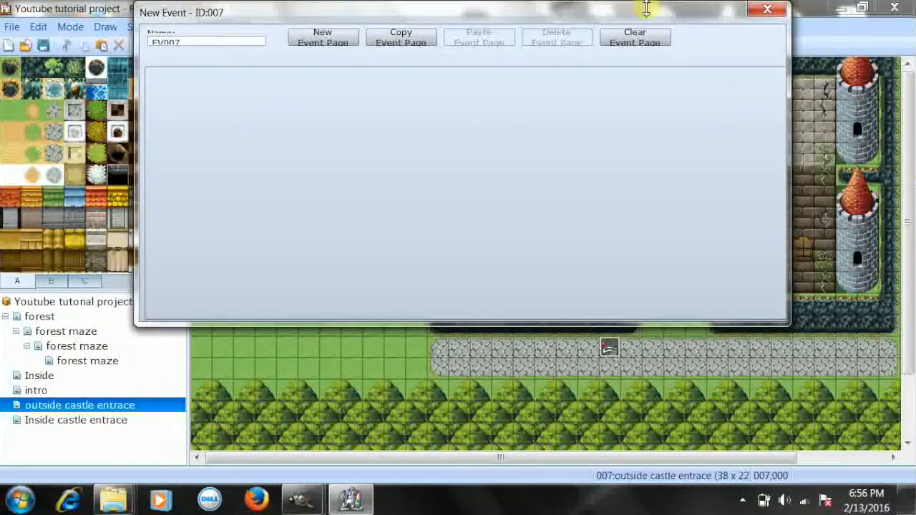
drag(646, 7, 669, 136)
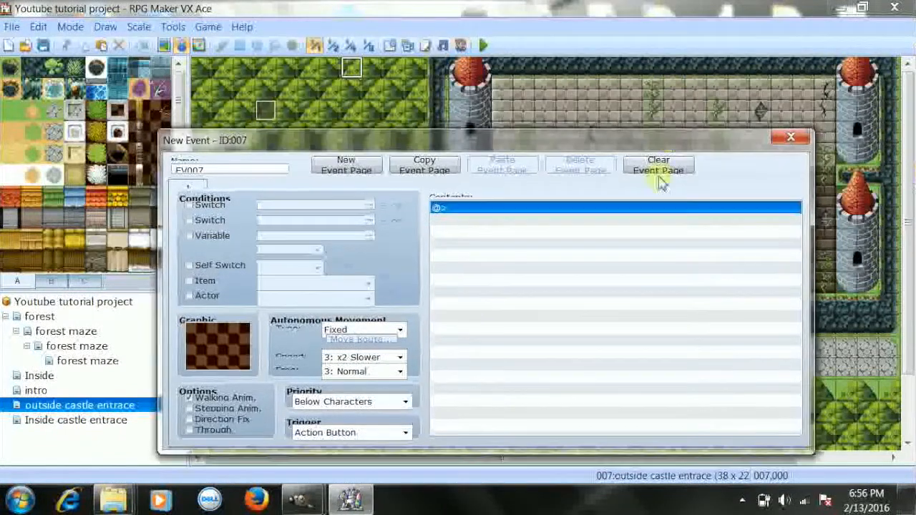
double_click(635, 209)
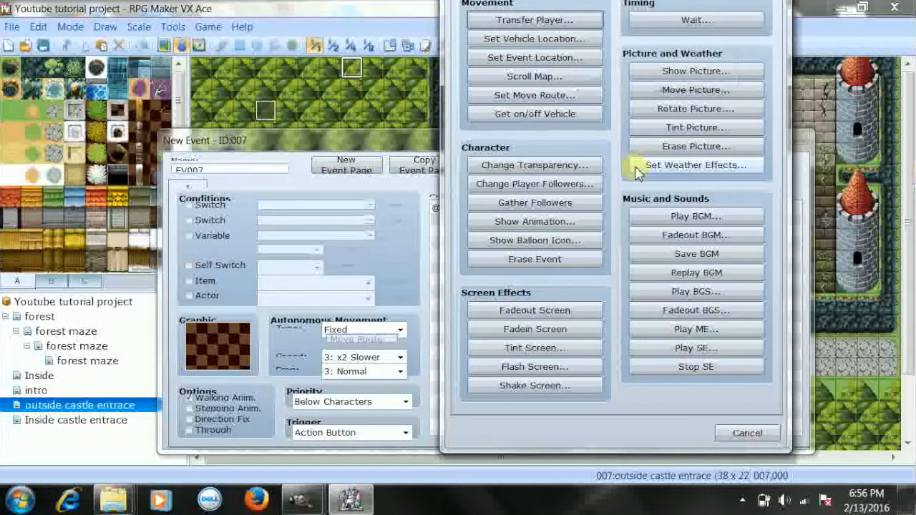
click(741, 442)
drag(536, 144, 558, 226)
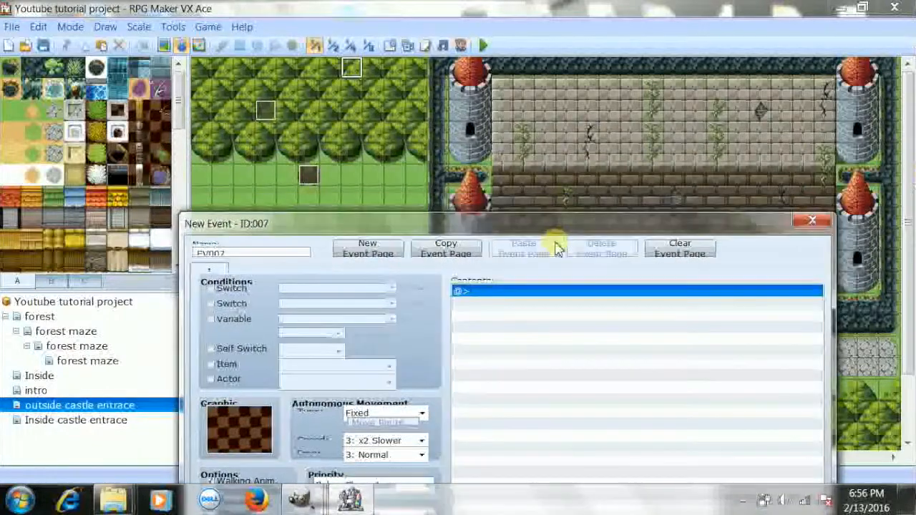
Step: Add a Tint Screen command with the Night tone over 1 frame, waiting for completion, and confirm the new event
double_click(547, 290)
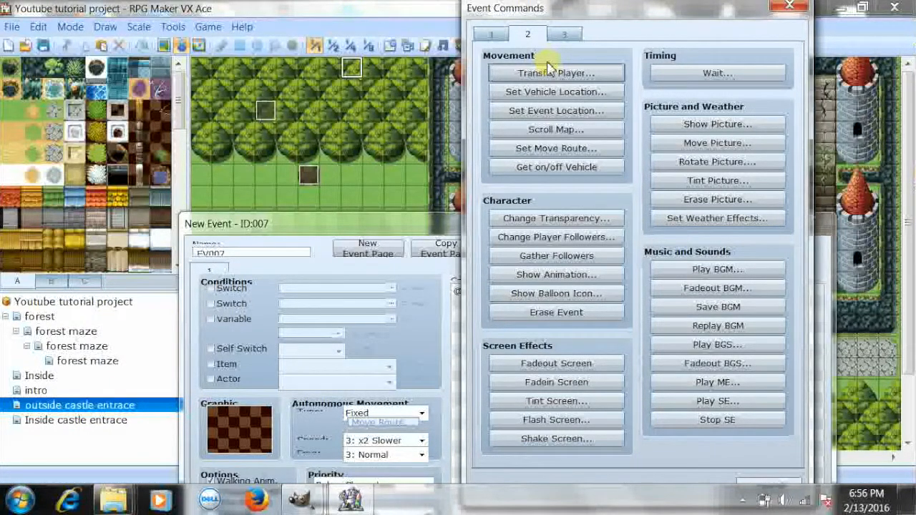
click(498, 36)
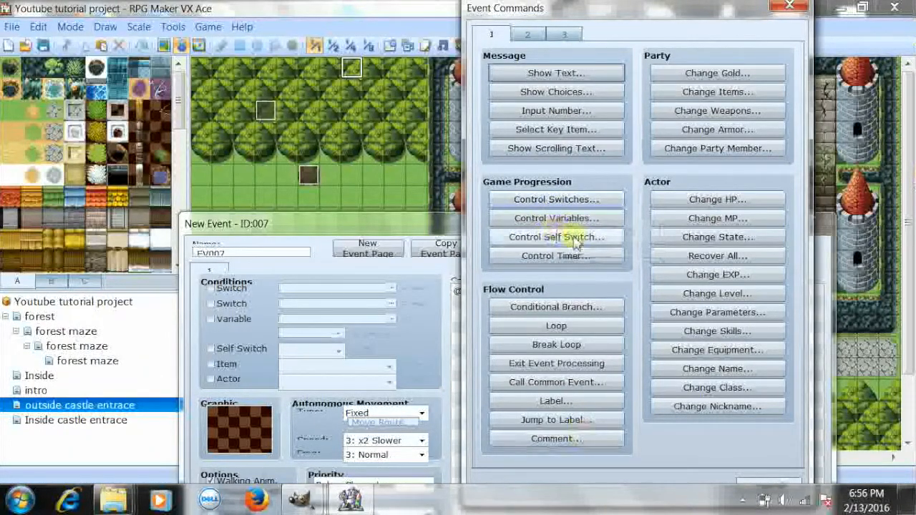
click(528, 36)
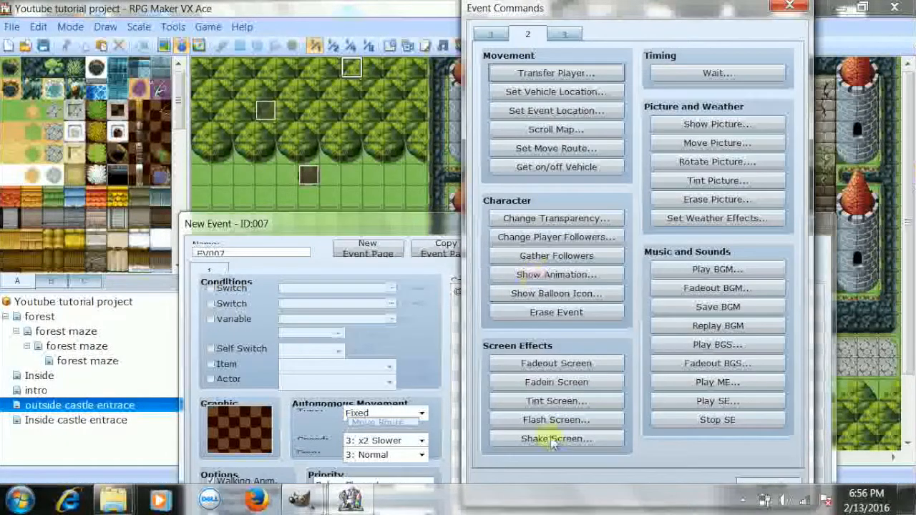
click(553, 402)
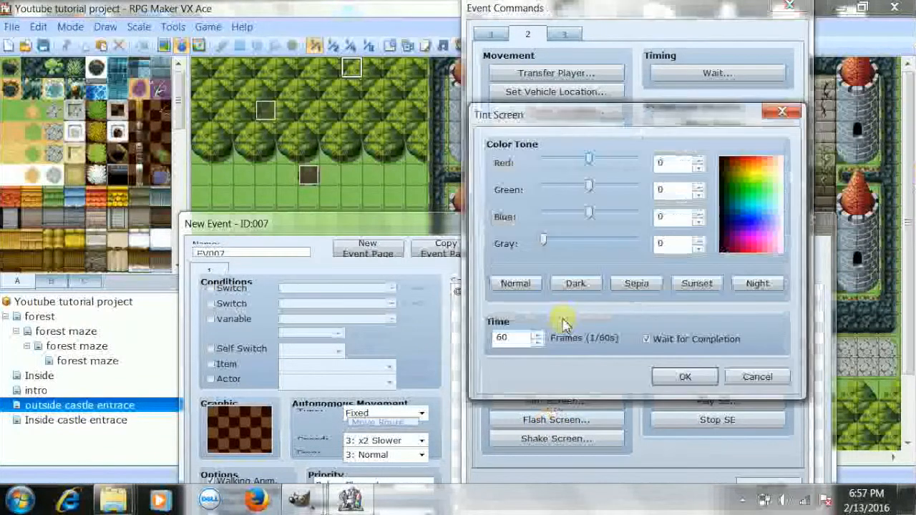
click(755, 286)
double_click(508, 338)
text(0)
click(680, 374)
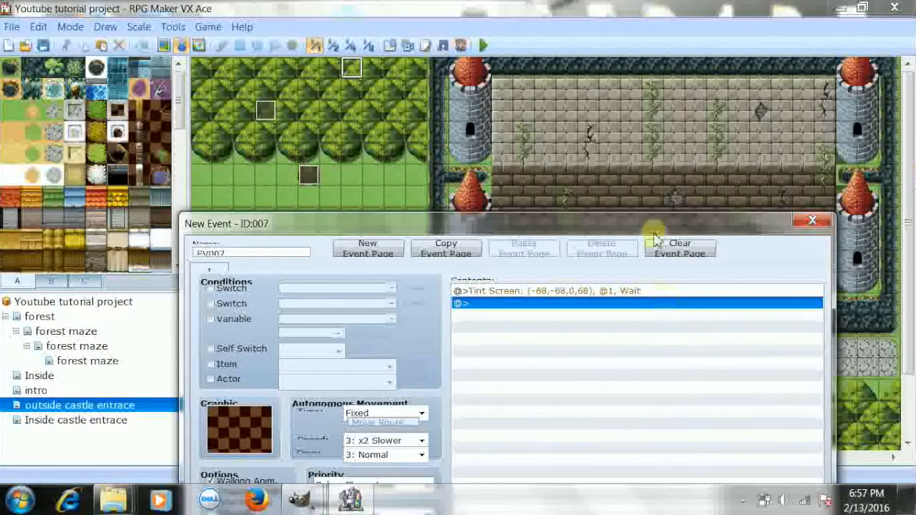
drag(651, 236, 622, 39)
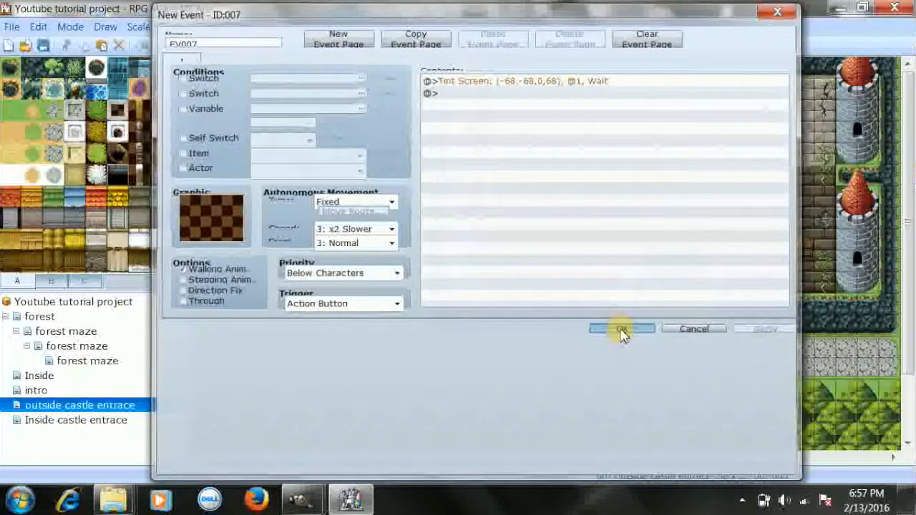
click(619, 331)
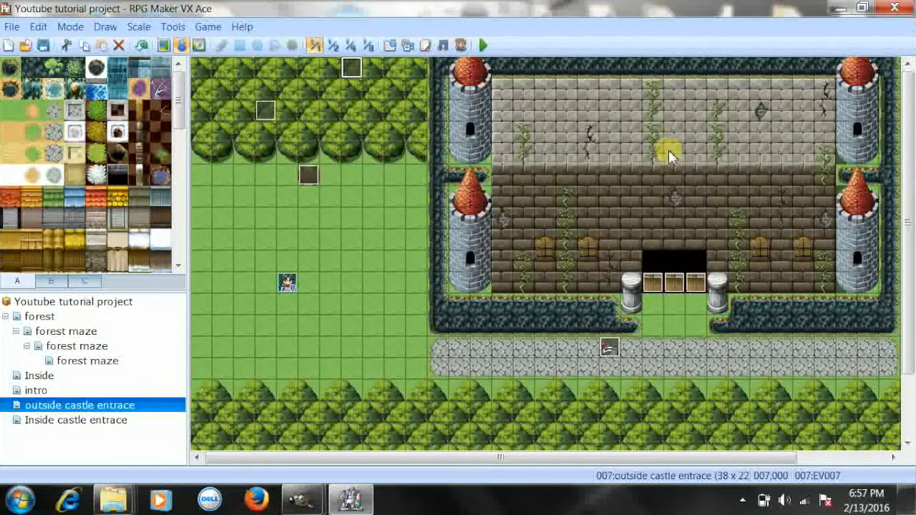